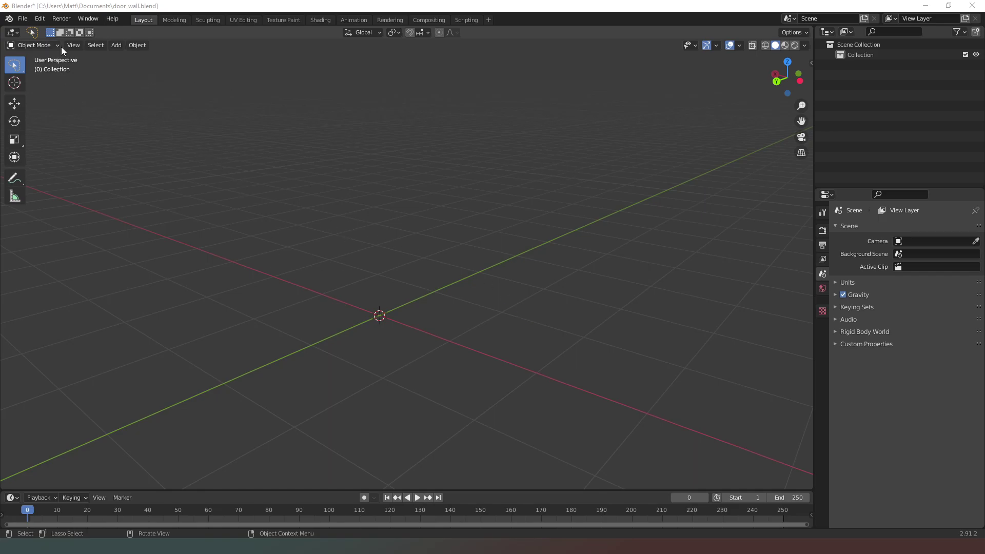
Add a 3 m mesh plane at the origin and set its X rotation to 90° so it stands upright.
left_click(116, 46)
mouse_move(147, 60)
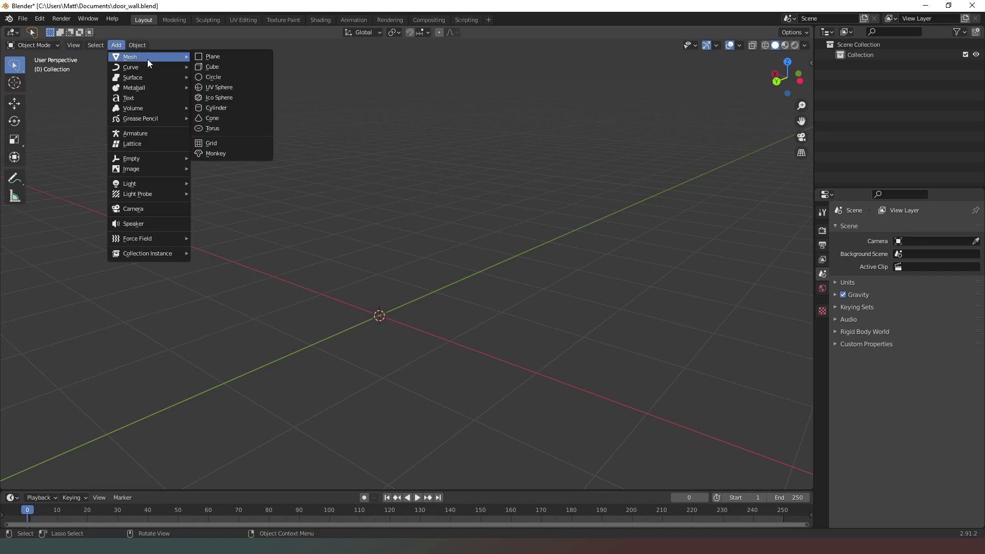
left_click(201, 59)
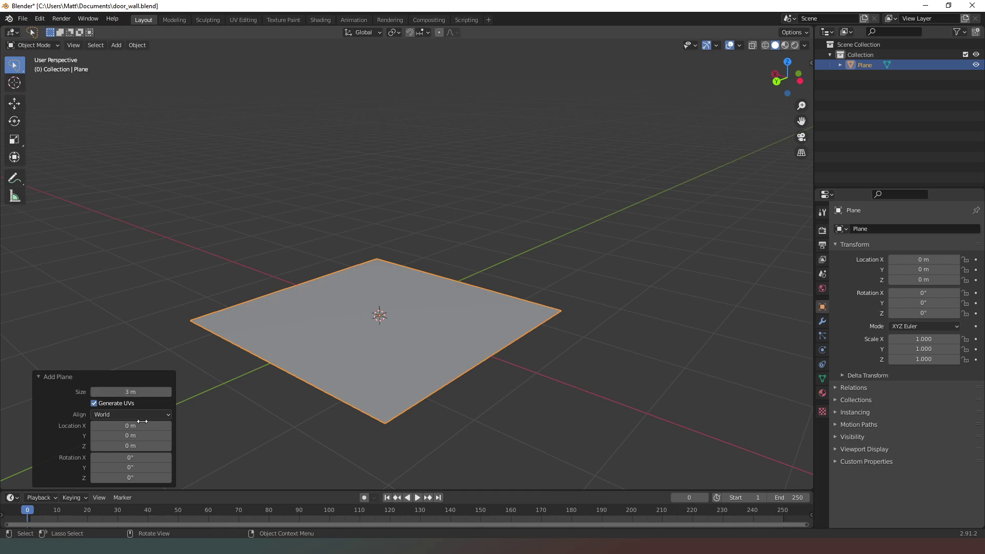
mouse_move(121, 457)
left_mouse_down()
mouse_move(133, 457)
mouse_move(121, 457)
left_mouse_up()
left_click(121, 457)
type("90")
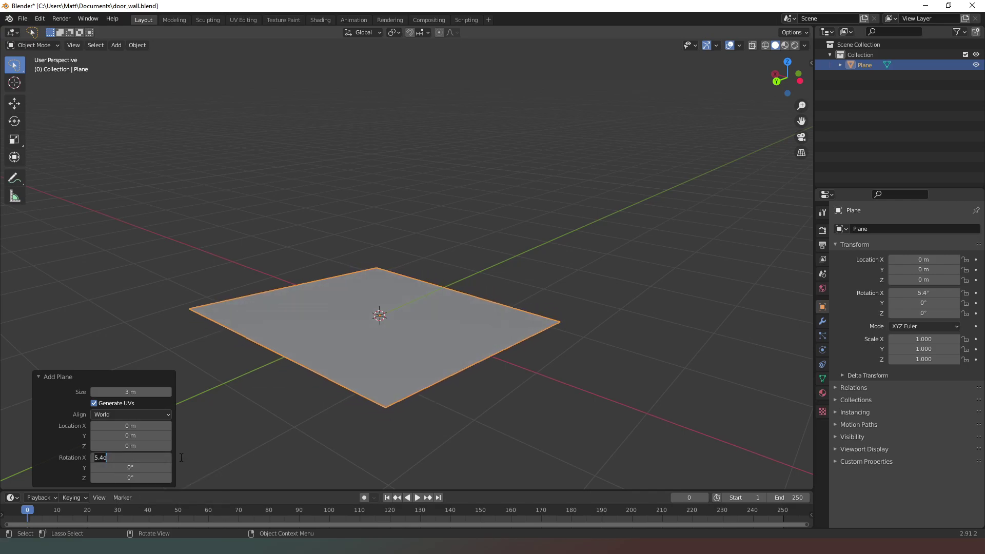
key("Return")
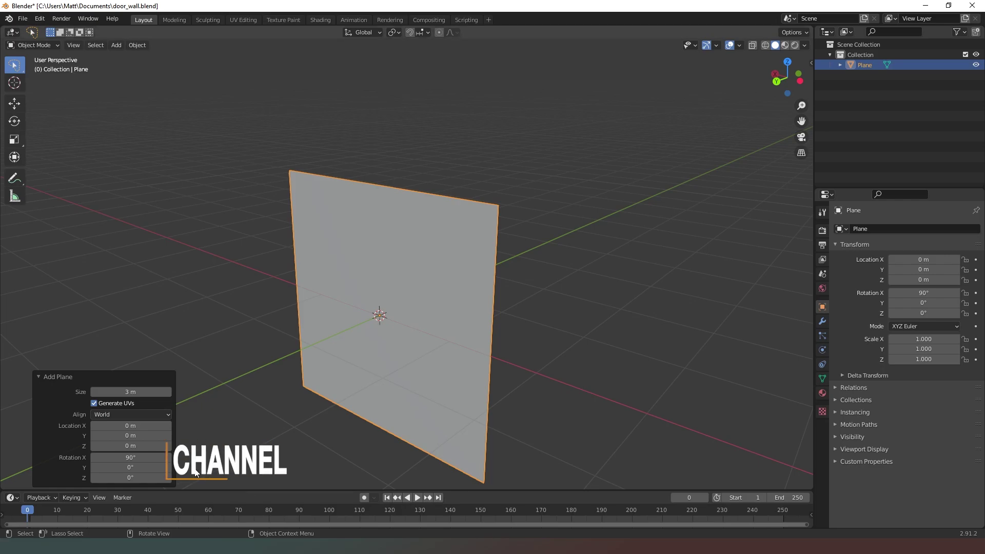
Set the upright plane's Z location to 1.5 m so its lower edge rests on the ground.
left_click_drag(129, 445, 137, 444)
left_click(130, 445)
type("1.5")
key("Return")
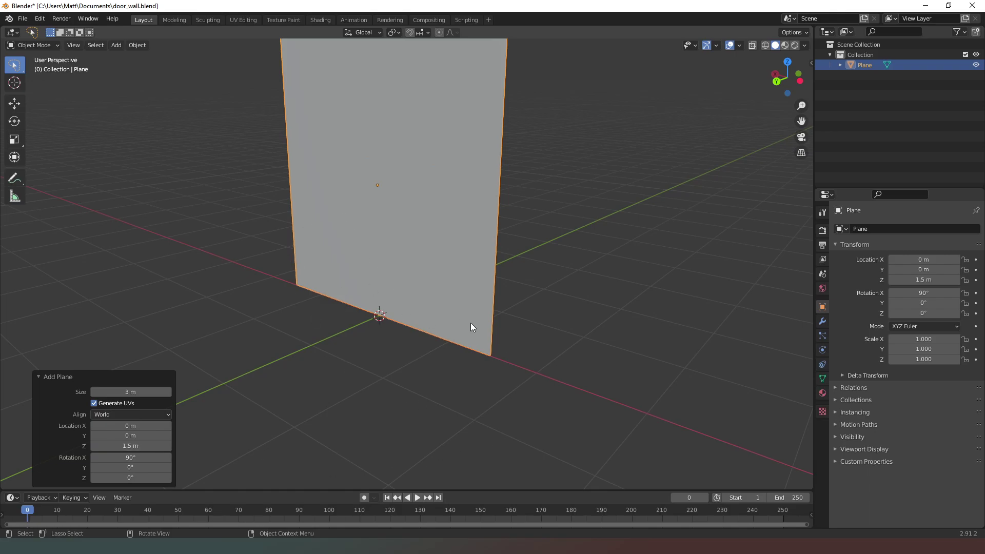
Put the plane into Edit Mode and add one vertical loop cut down its middle.
left_click_drag(784, 77, 764, 81)
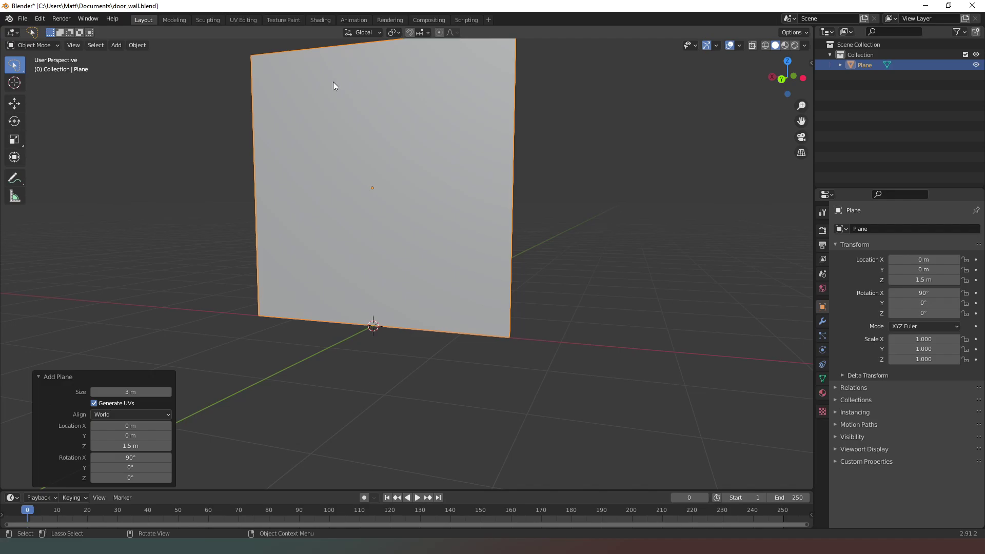
left_click(54, 43)
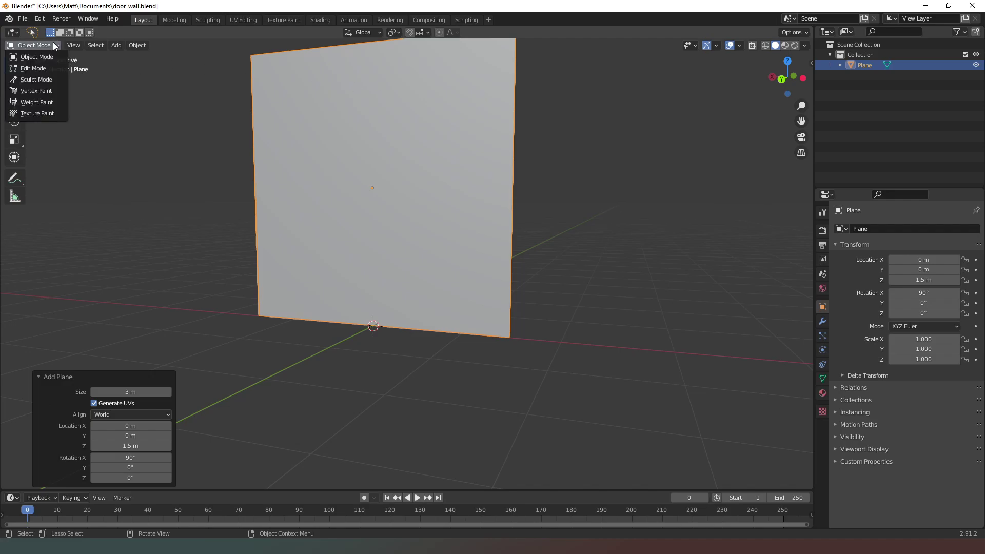
left_click(44, 68)
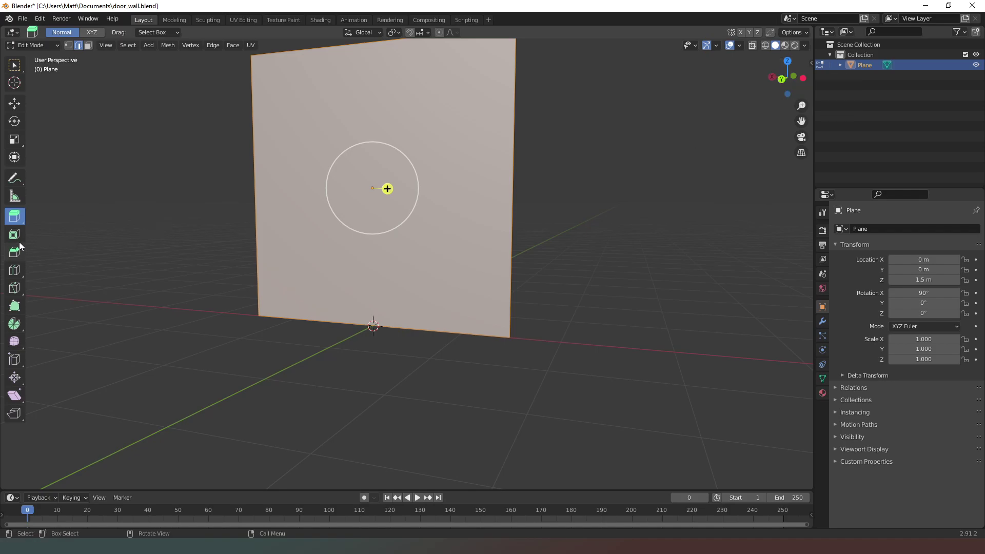
left_click(14, 271)
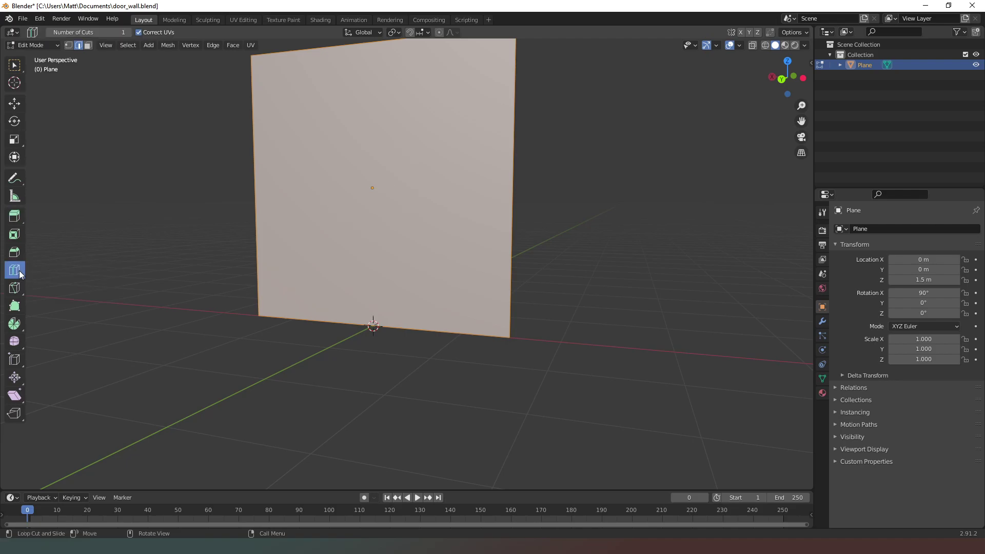
left_click(355, 326)
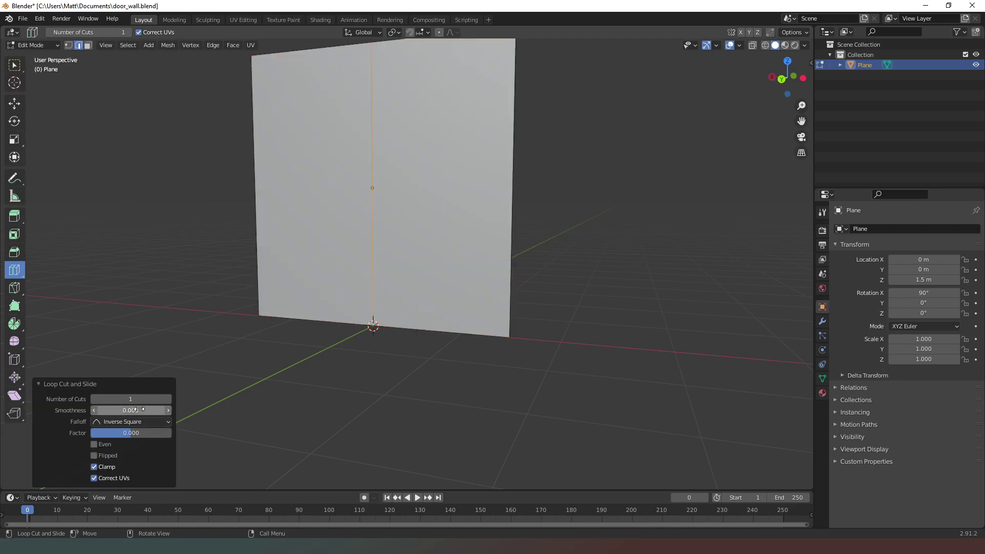
Slide the vertical centre edge sideways with Edge Slide and set the factor to -0.5.
left_click(16, 361)
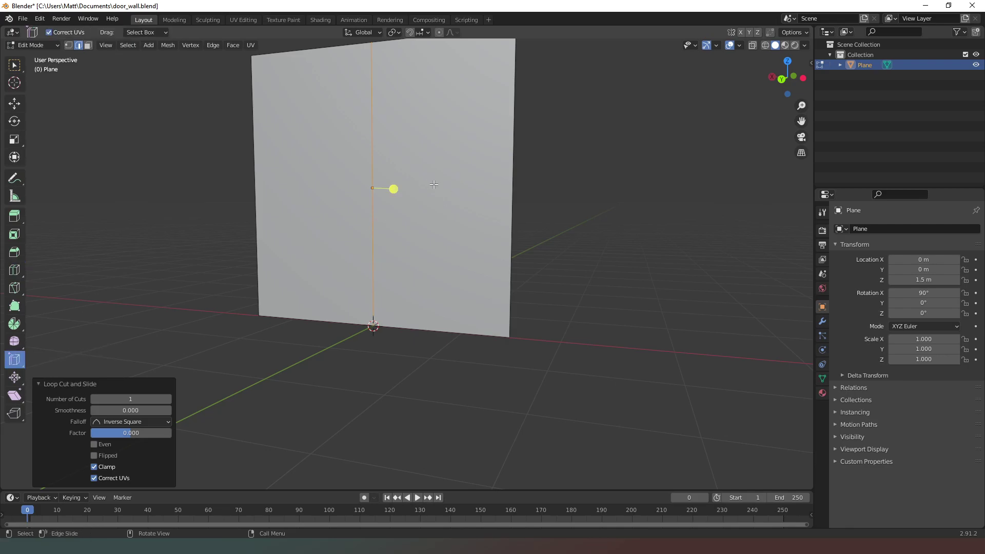
left_click_drag(393, 189, 345, 188)
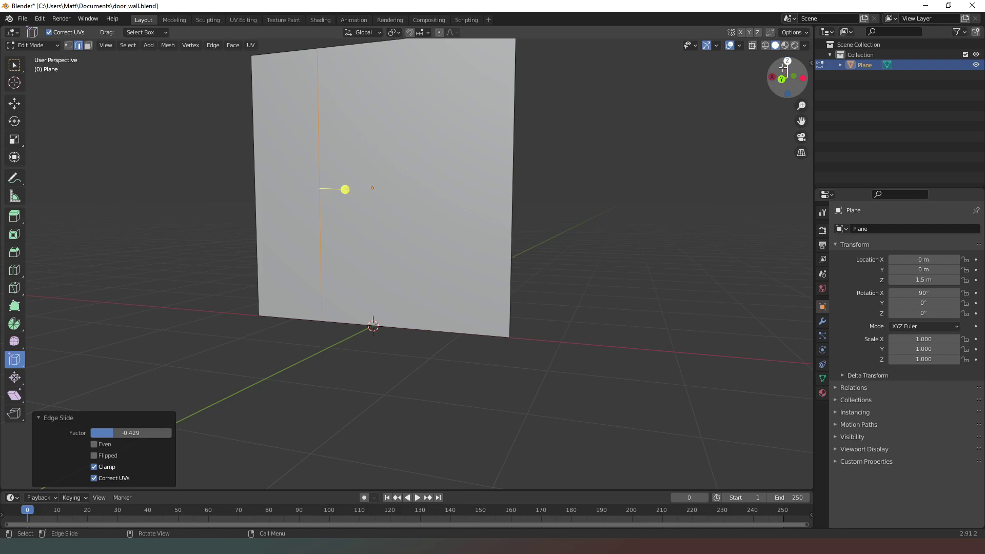
left_click_drag(787, 77, 778, 78)
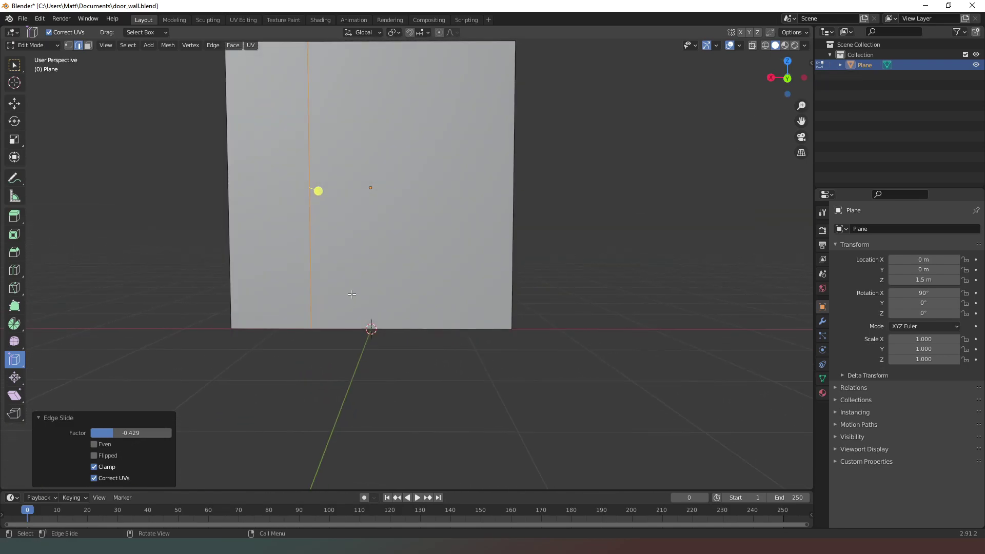
left_click(147, 431)
type("-")
type("0.5")
key("Return")
Slide the vertical edge back toward the plane's centre and set the Edge Slide factor to -0.325.
left_click_drag(786, 68, 777, 72)
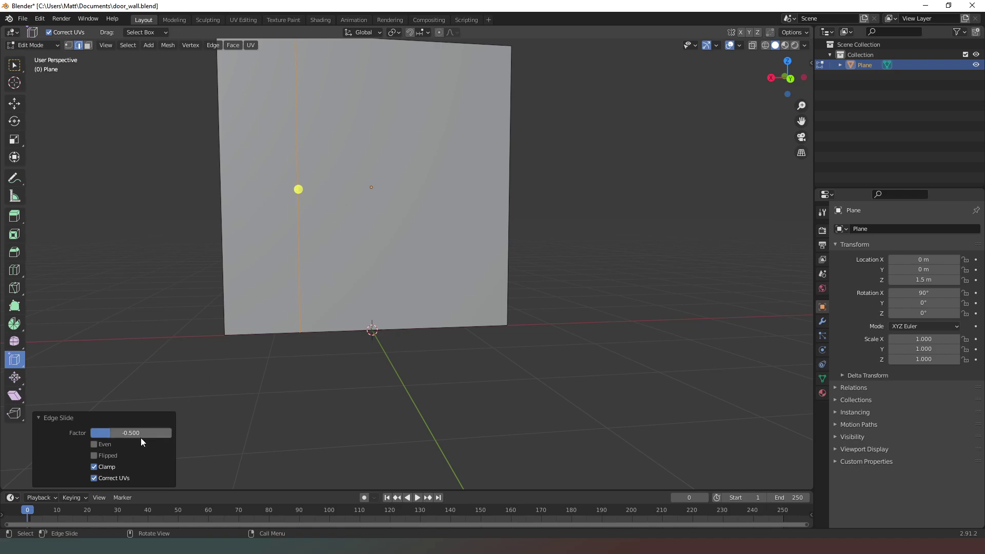
left_click_drag(298, 189, 322, 189)
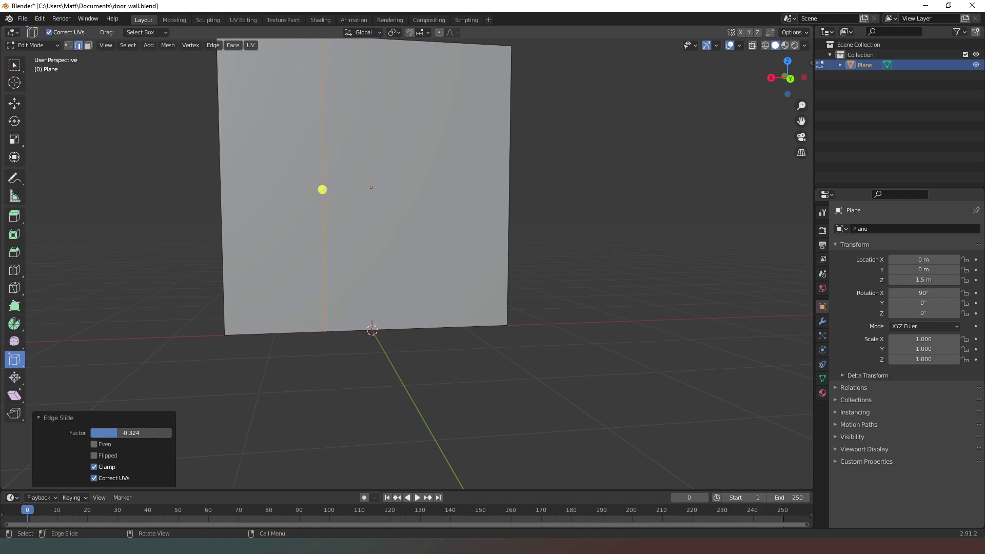
left_click(144, 432)
type("-0.325")
key("Return")
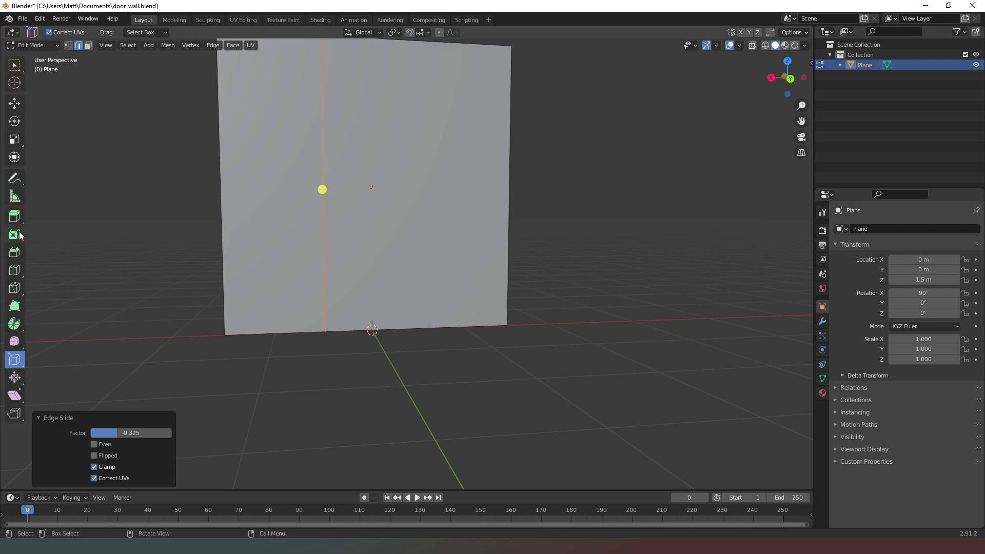
Add a vertical loop cut centred in the wider section and a horizontal loop cut across the middle of the plane.
left_click(19, 267)
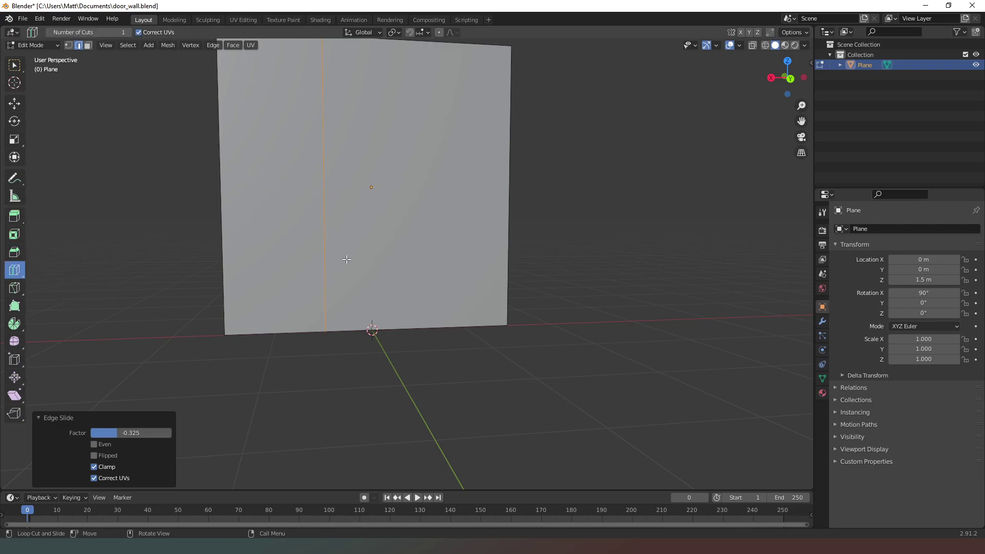
left_click(420, 332)
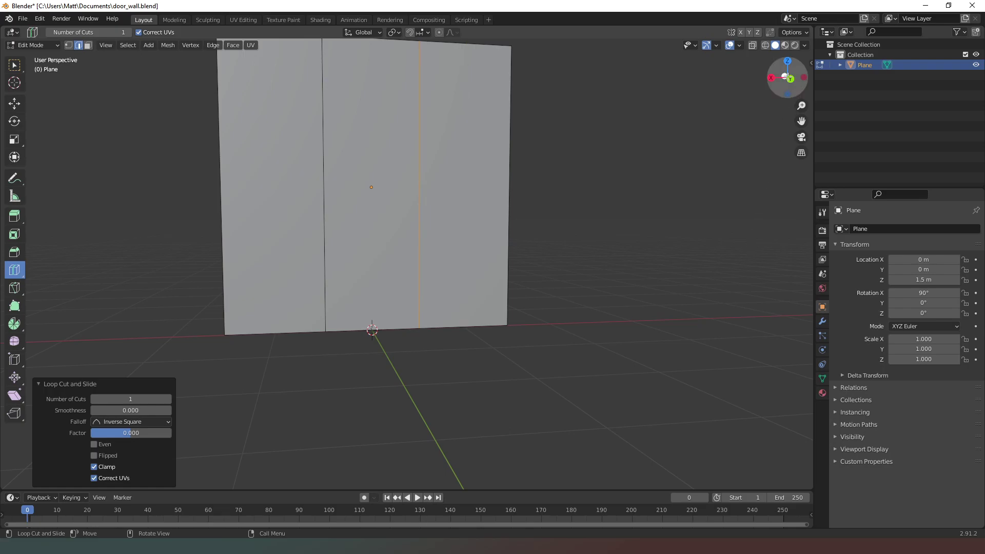
mouse_move(782, 71)
left_mouse_down()
mouse_move(794, 70)
mouse_move(794, 95)
mouse_move(781, 78)
mouse_move(795, 82)
left_mouse_up()
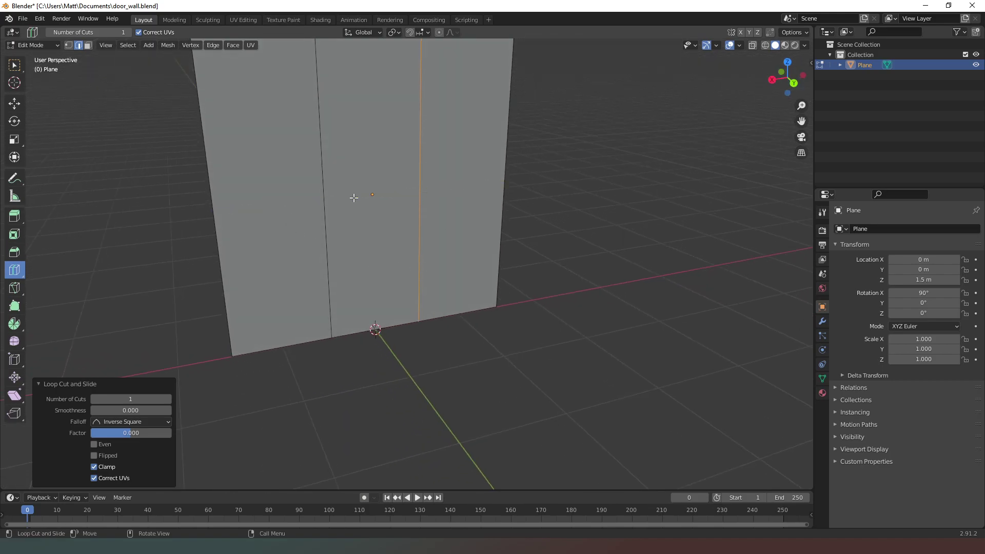
left_click(224, 207)
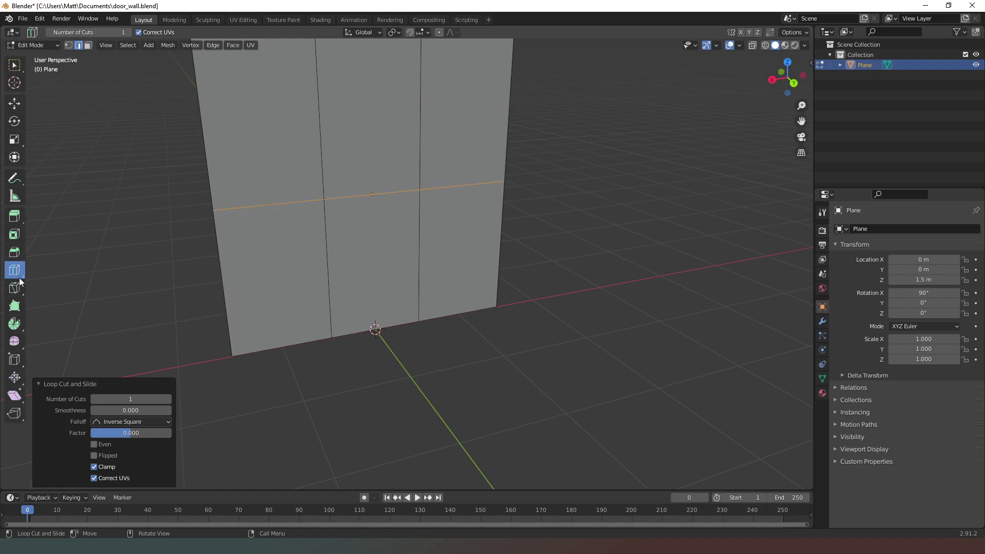
Slide the horizontal edge loop downward with Edge Slide and set the factor to 0.33.
left_click(14, 359)
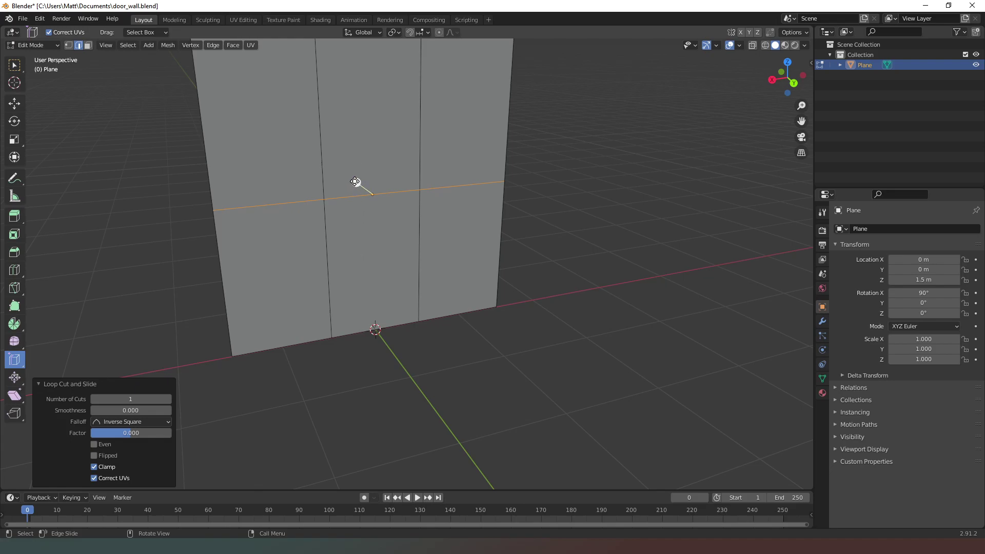
left_click_drag(357, 184, 354, 228)
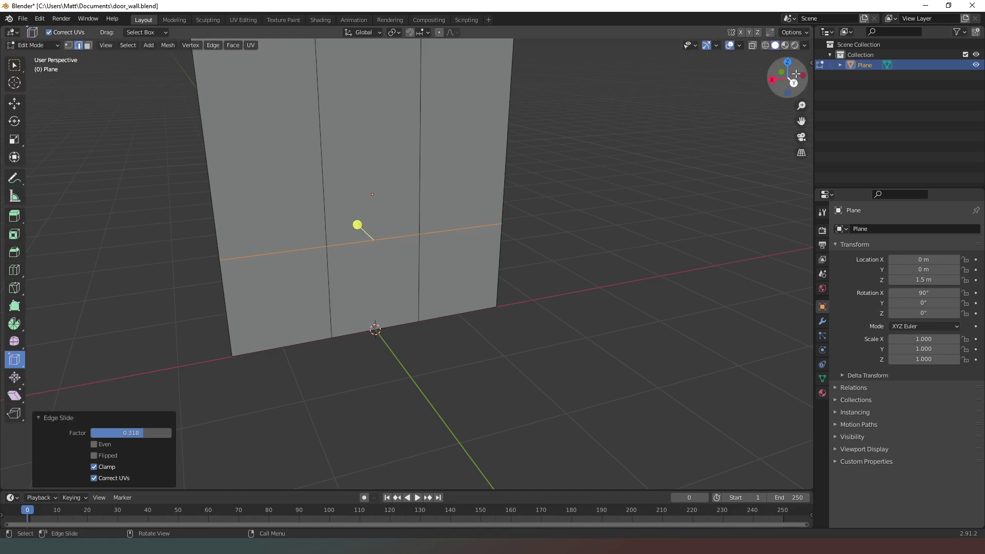
left_click_drag(791, 76, 752, 139)
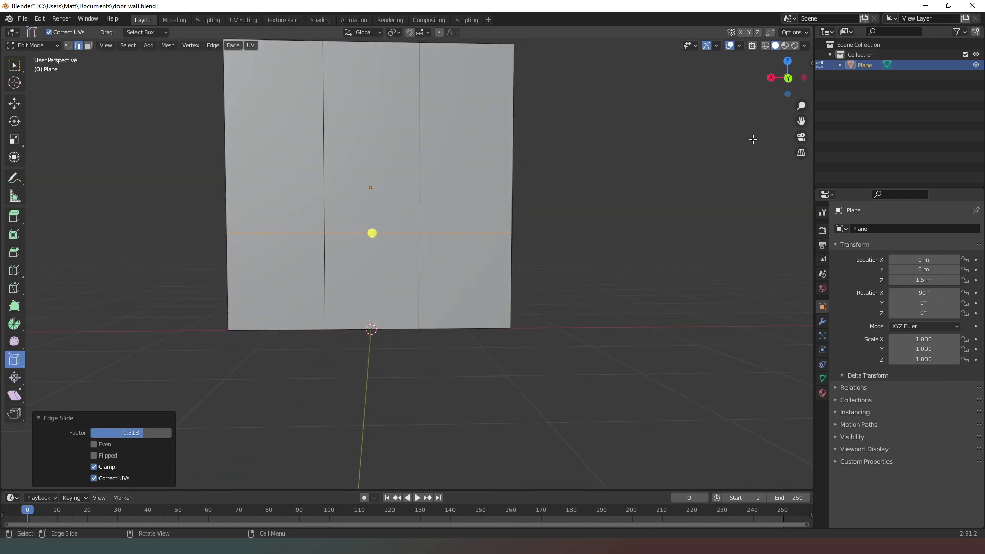
left_click_drag(140, 432, 142, 432)
left_click(151, 433)
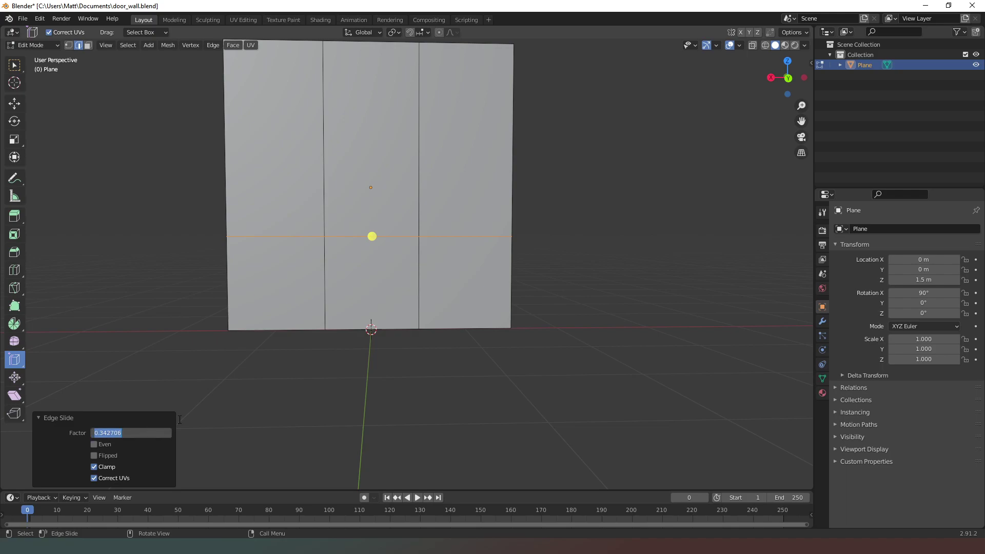
type("0.33")
key("Return")
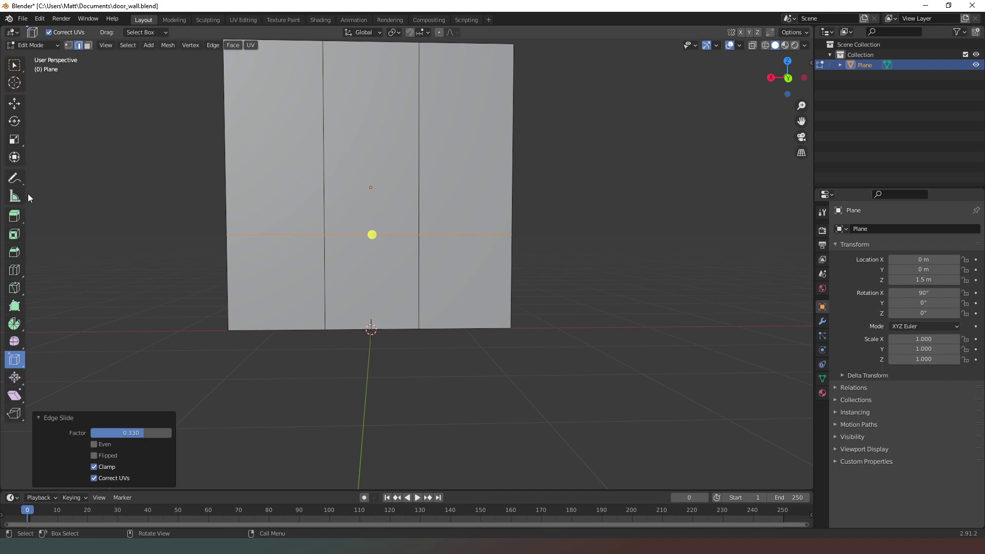
Add a horizontal loop cut centred in the upper section and slide it upward by a factor of about -0.2.
left_click(11, 270)
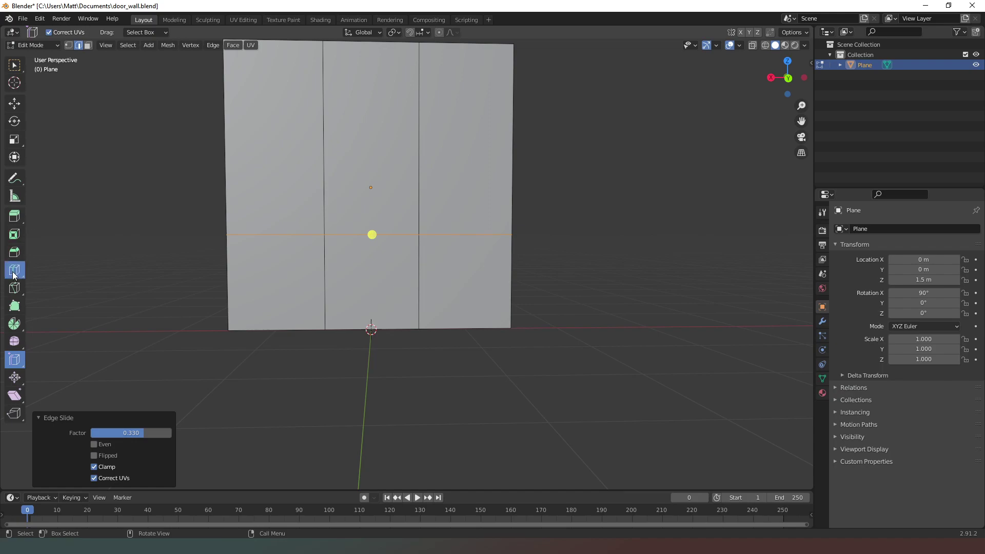
left_click(225, 150)
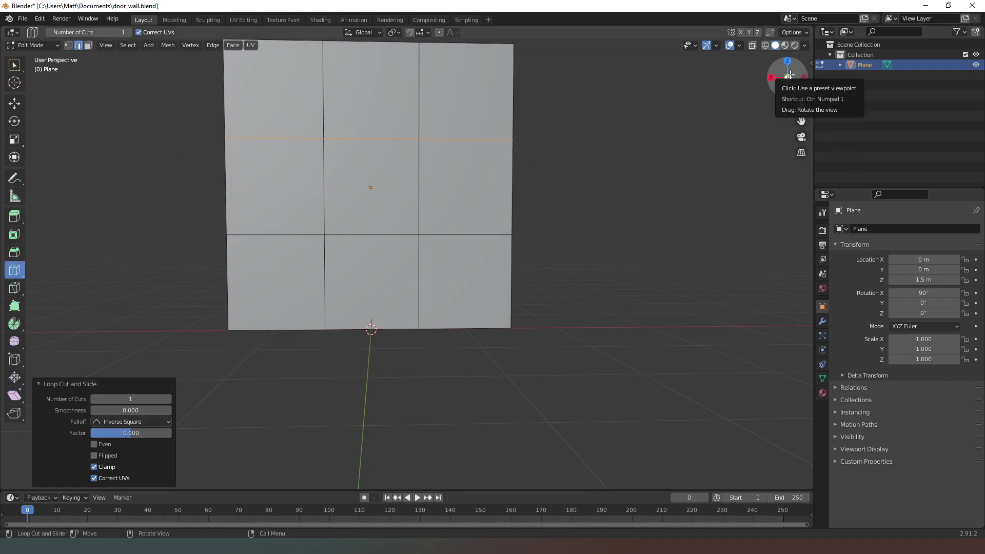
mouse_move(790, 68)
left_mouse_down()
mouse_move(776, 69)
mouse_move(787, 69)
left_mouse_up()
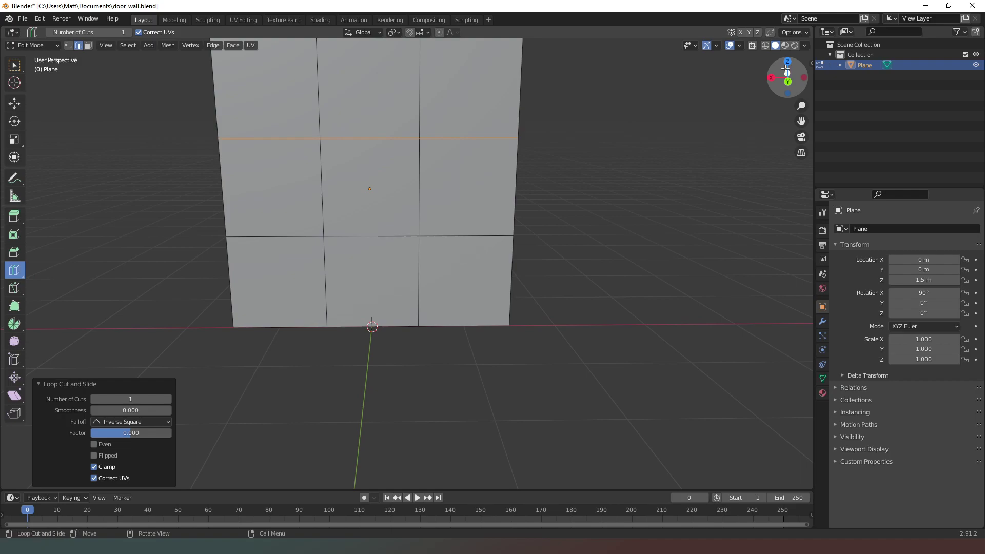
left_click(13, 360)
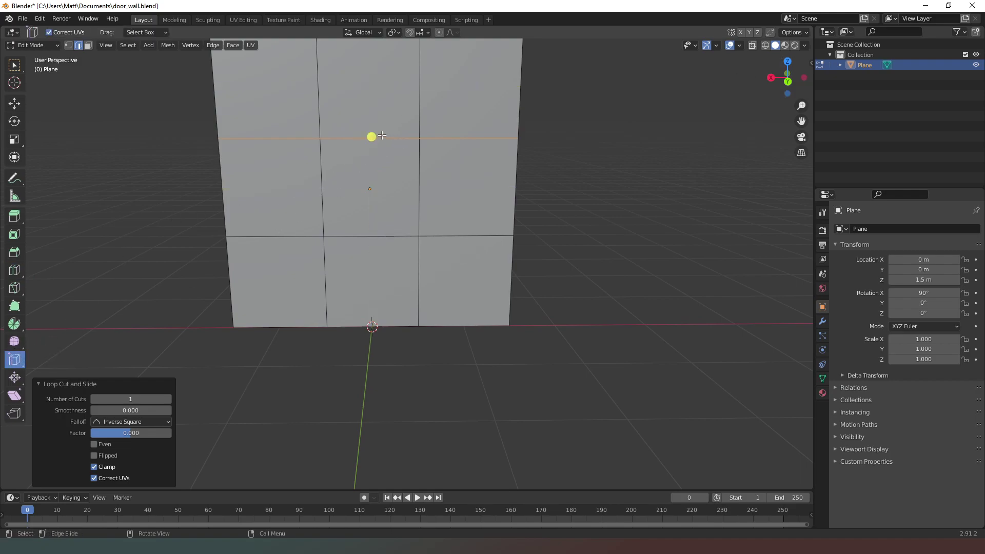
left_click_drag(374, 136, 371, 117)
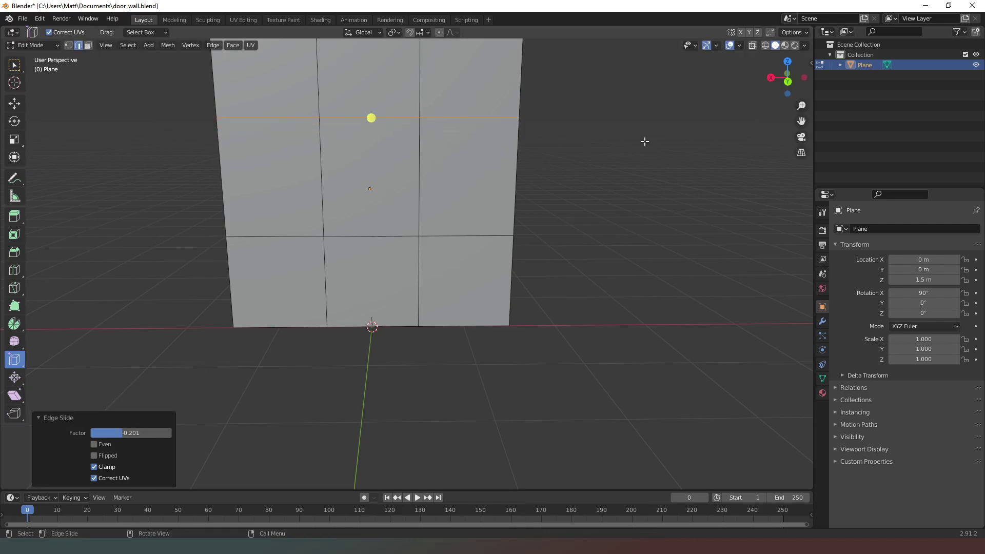
Switch to face selection and select the centre face of the three-by-three grid.
left_click_drag(777, 73, 355, 158)
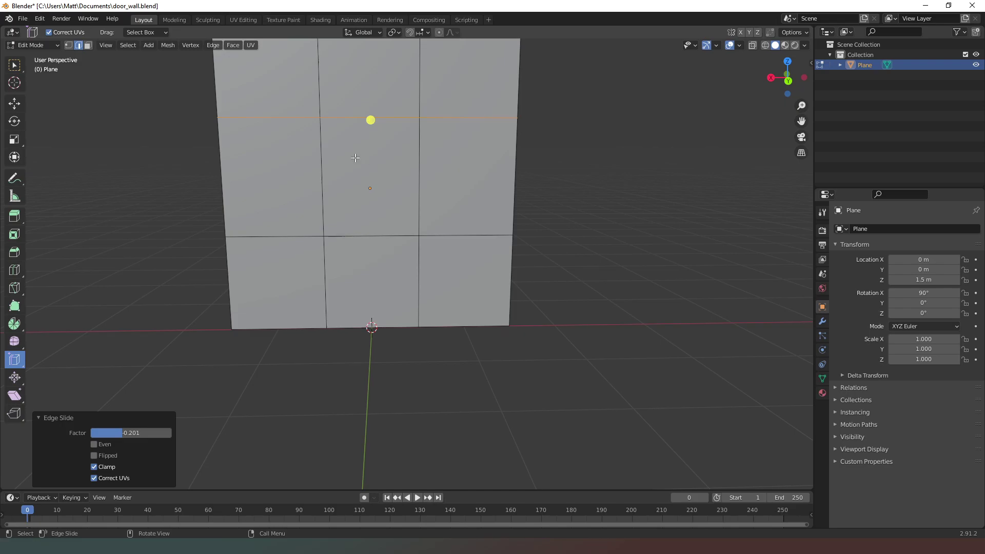
left_click(88, 45)
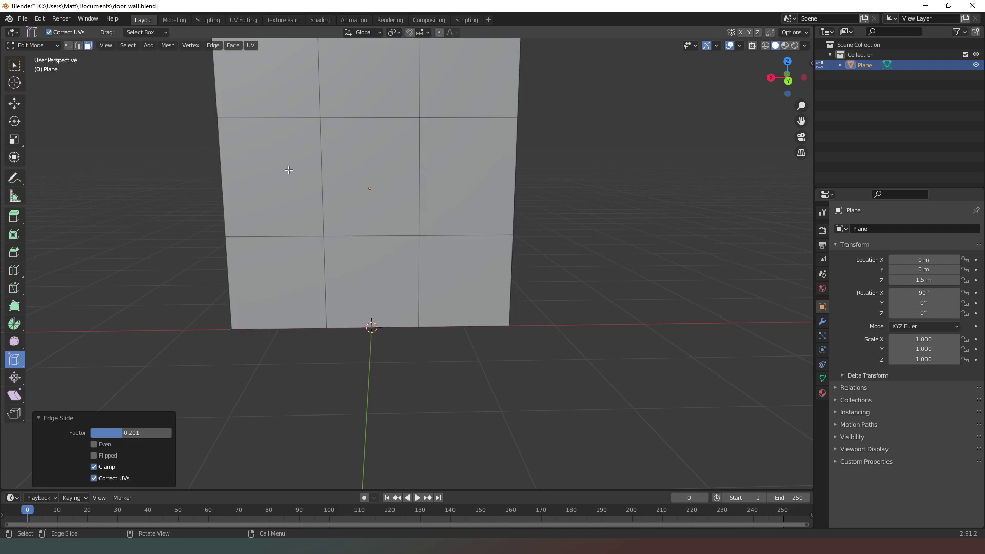
left_click(14, 65)
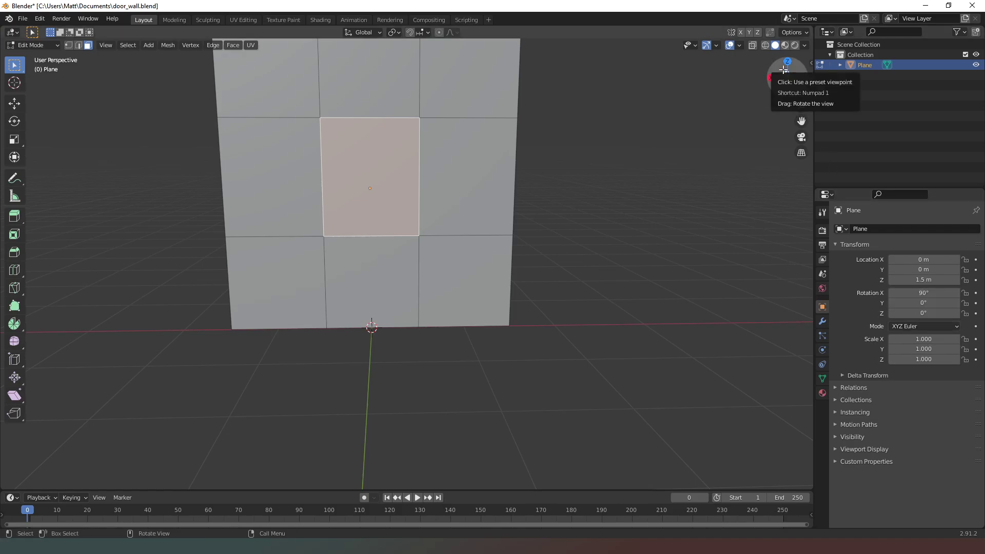
left_click_drag(782, 70, 727, 111)
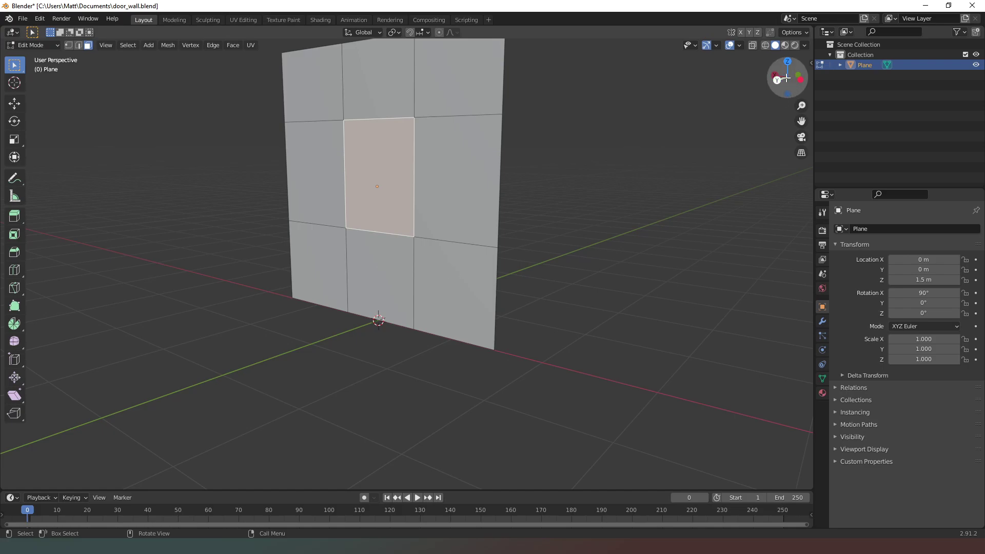
left_click_drag(788, 77, 297, 116)
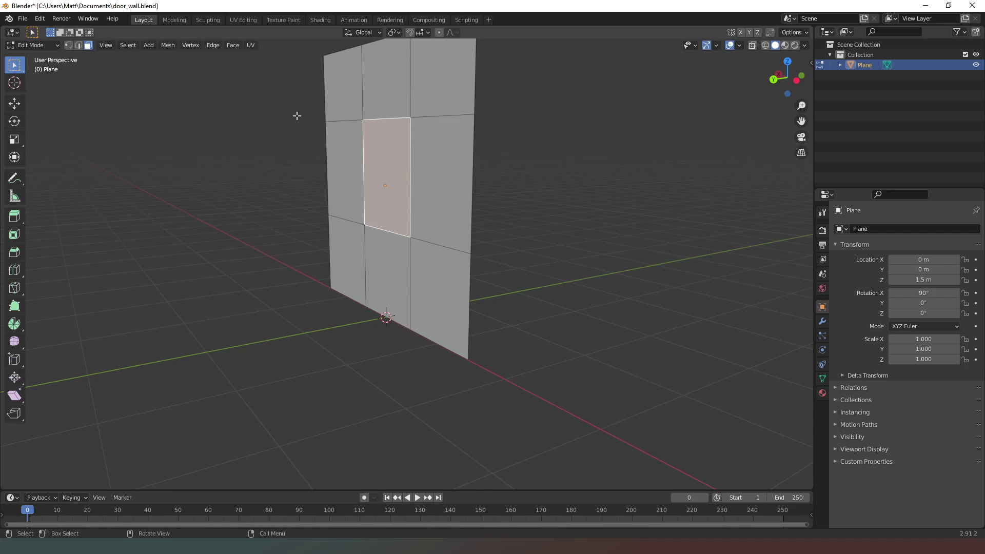
Duplicate the wall plane in Object Mode and offset the copy about -1.33 m in X, -2.18 m in Y and 0.17 m in Z.
left_click(54, 45)
left_click(45, 56)
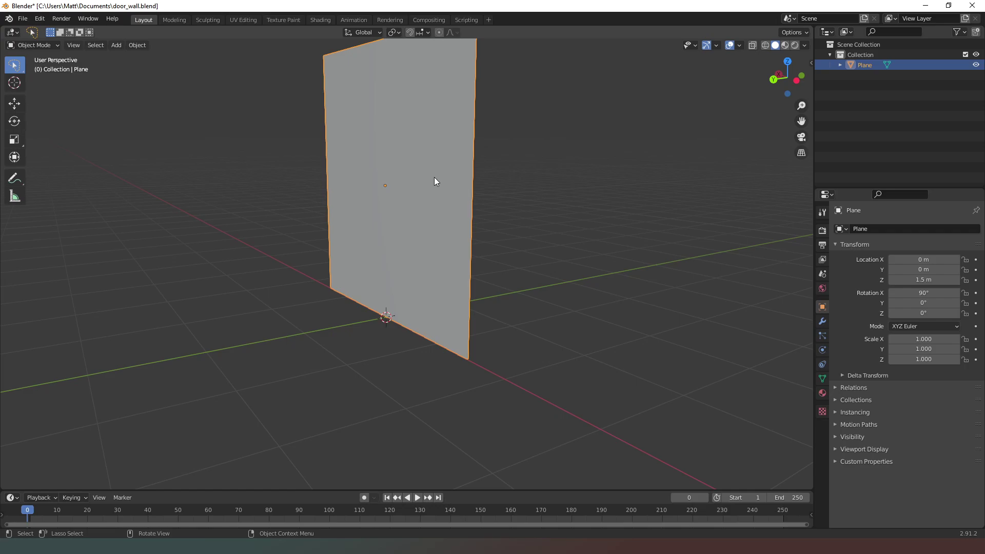
right_click(414, 174)
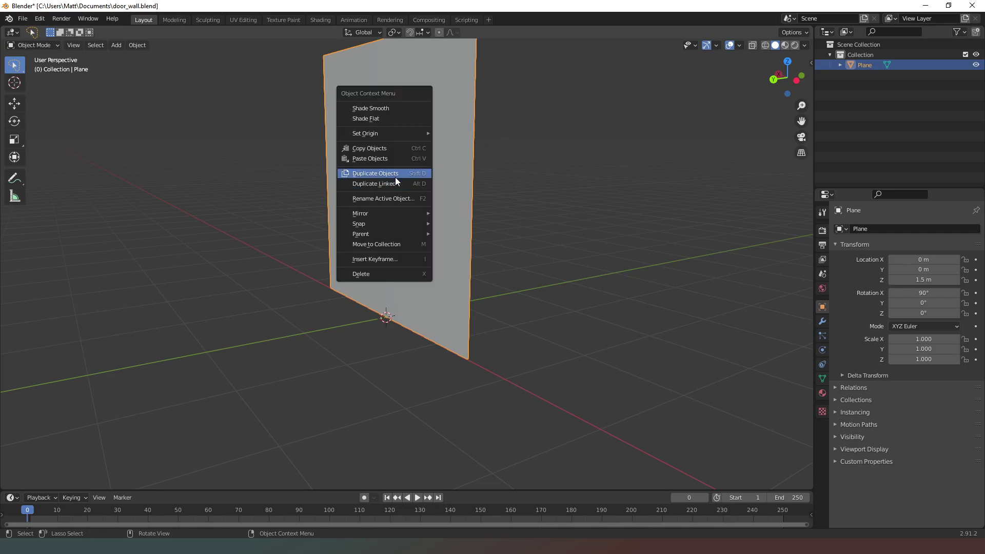
left_click(395, 176)
left_click(632, 163)
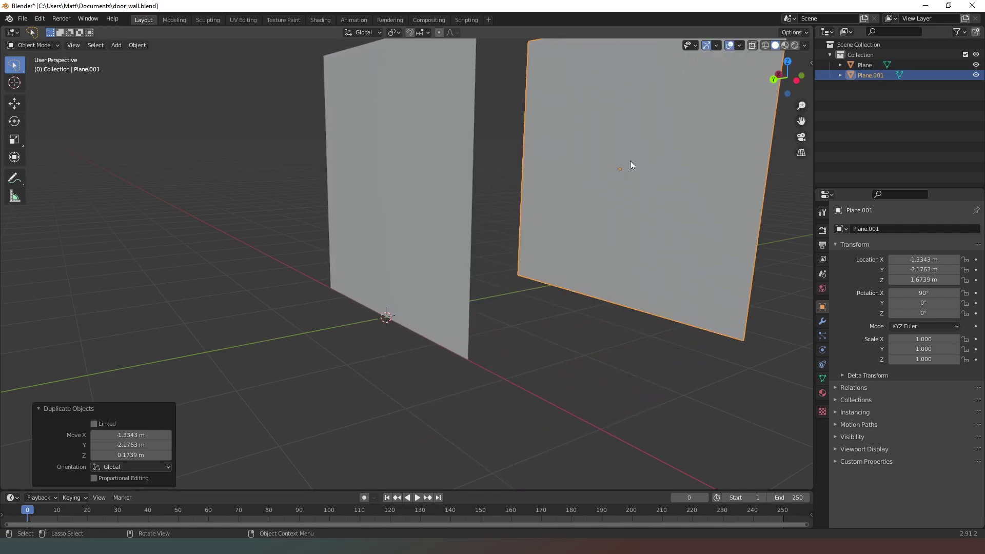
Delete the centre face of the original wall's three-by-three grid in Edit Mode to cut an opening.
left_click_drag(796, 78, 787, 75)
left_click(866, 65)
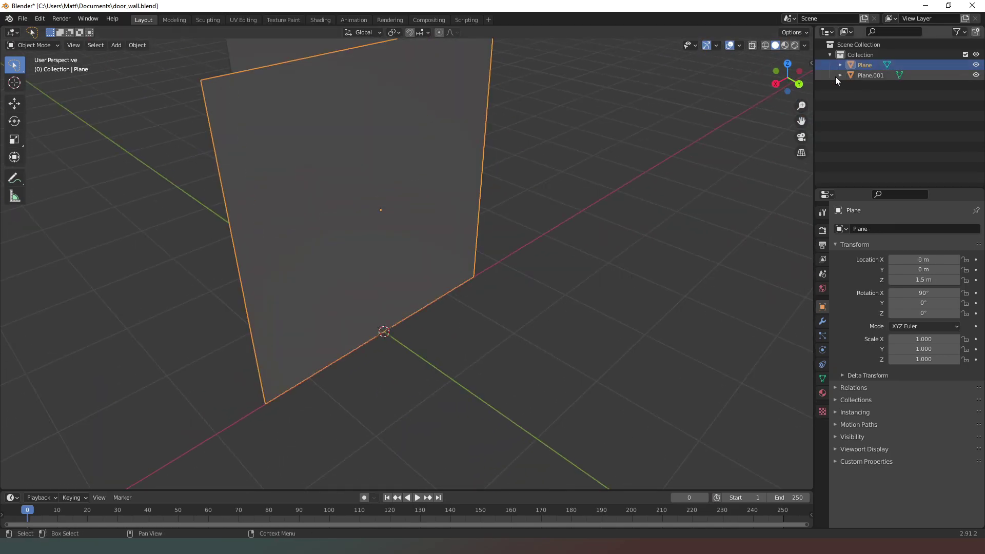
left_click(51, 45)
left_click(49, 63)
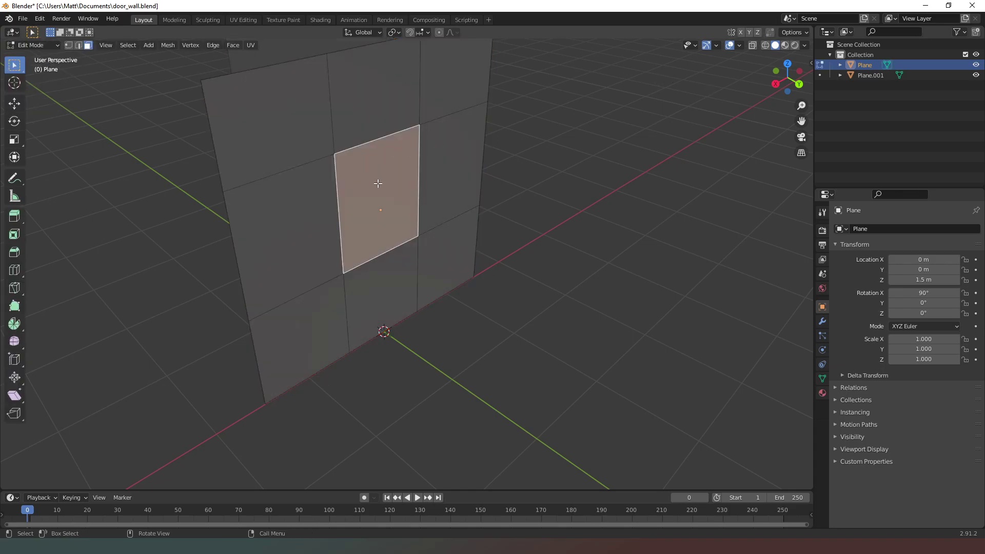
key("x")
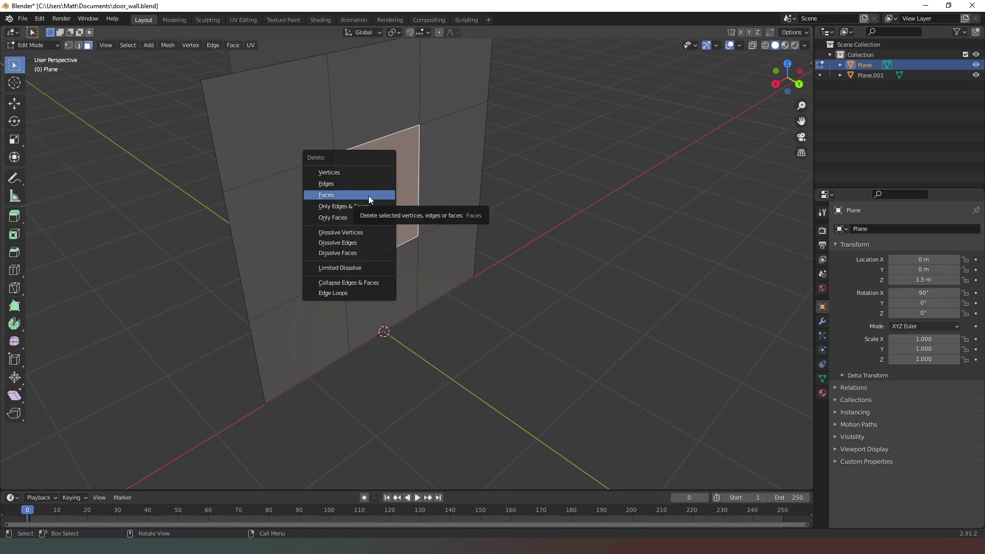
left_click(368, 195)
Leave the original wall's mesh and put the duplicated plane into Edit Mode.
left_click_drag(787, 94, 702, 86)
left_click(867, 74)
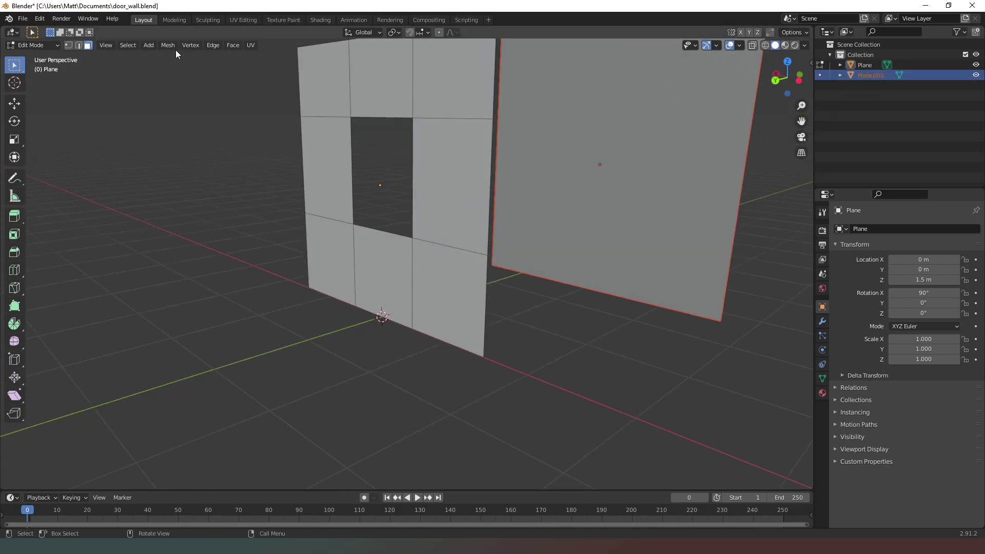
left_click(50, 47)
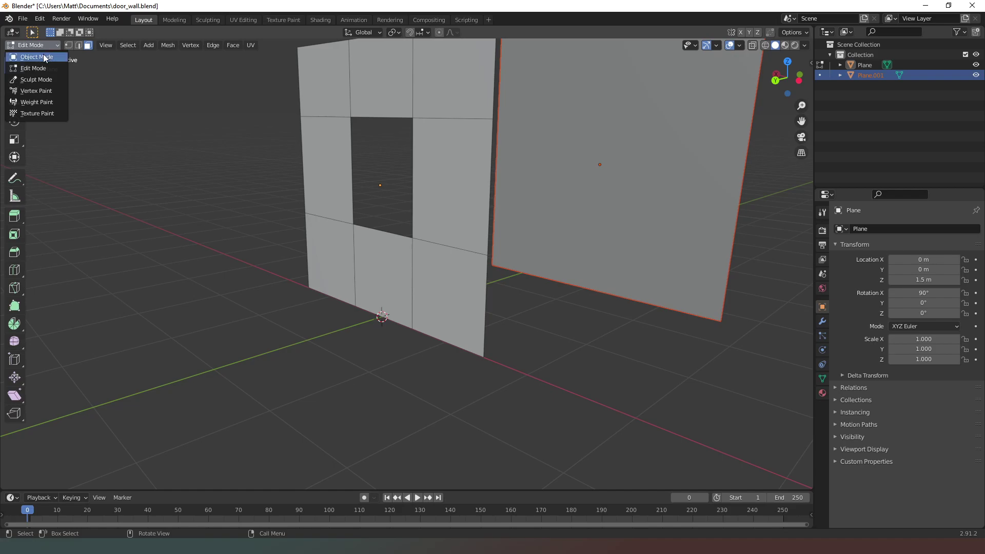
left_click(43, 54)
left_click(557, 122)
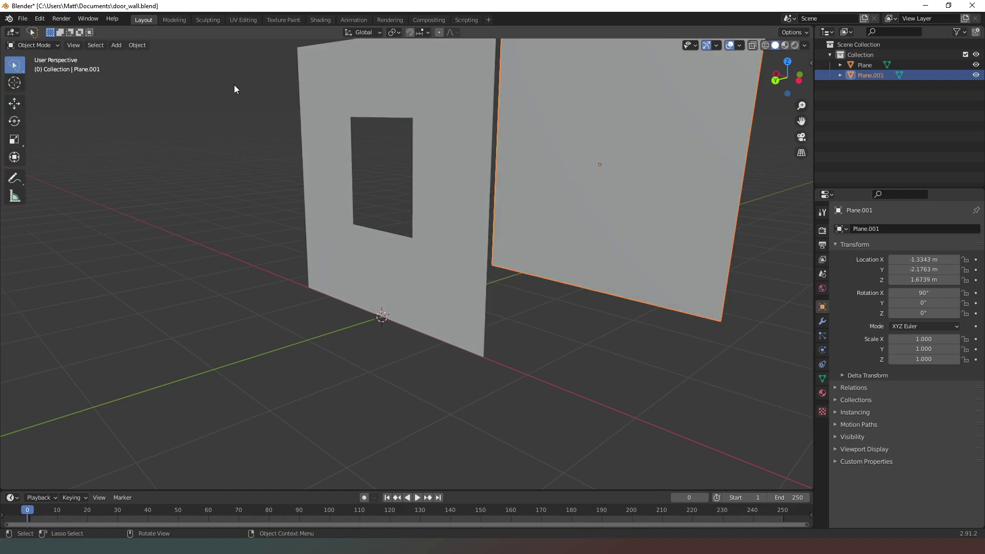
left_click(56, 45)
left_click(54, 68)
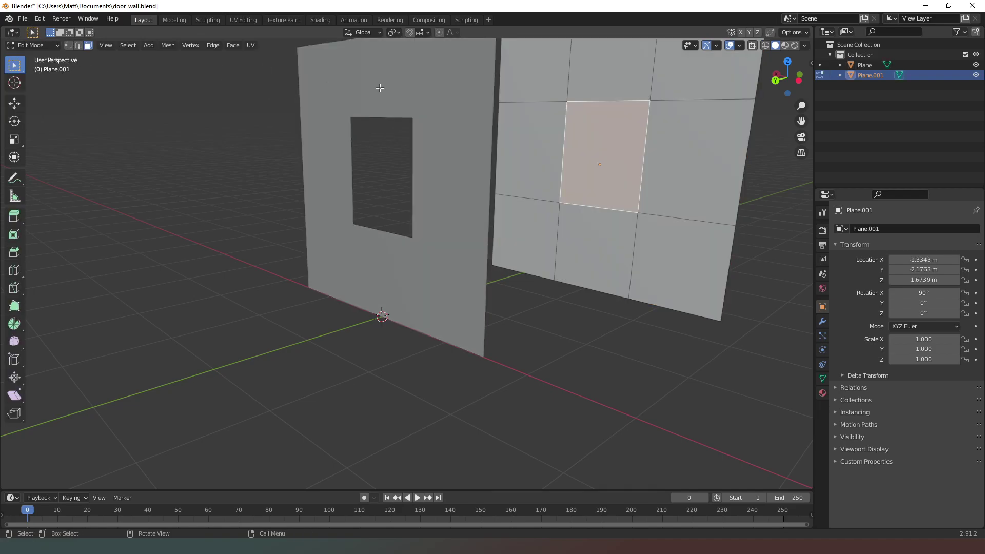
Delete the eight outer faces of the duplicated plane, keeping only its centre face.
left_click(726, 74)
left_click(687, 149, "shift")
left_click(659, 247, "shift")
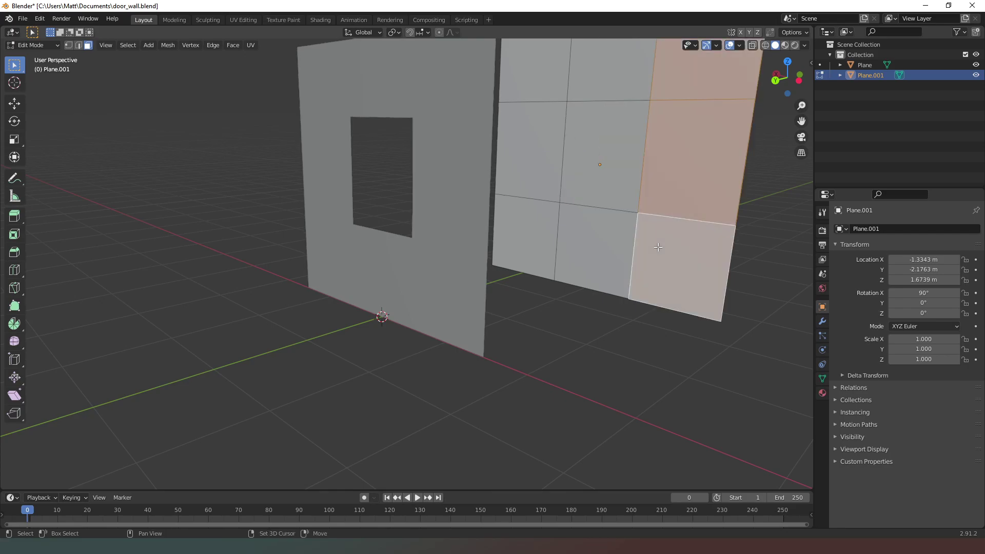
left_click(580, 249, "shift")
left_click(518, 232, "shift")
left_click(521, 184, "shift")
left_click(531, 85, "shift")
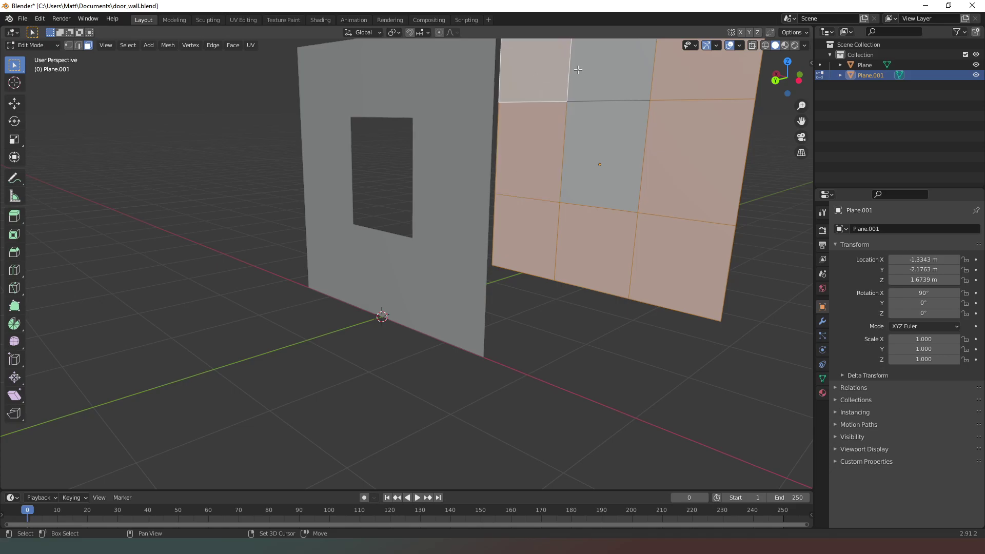
left_click(613, 67, "shift")
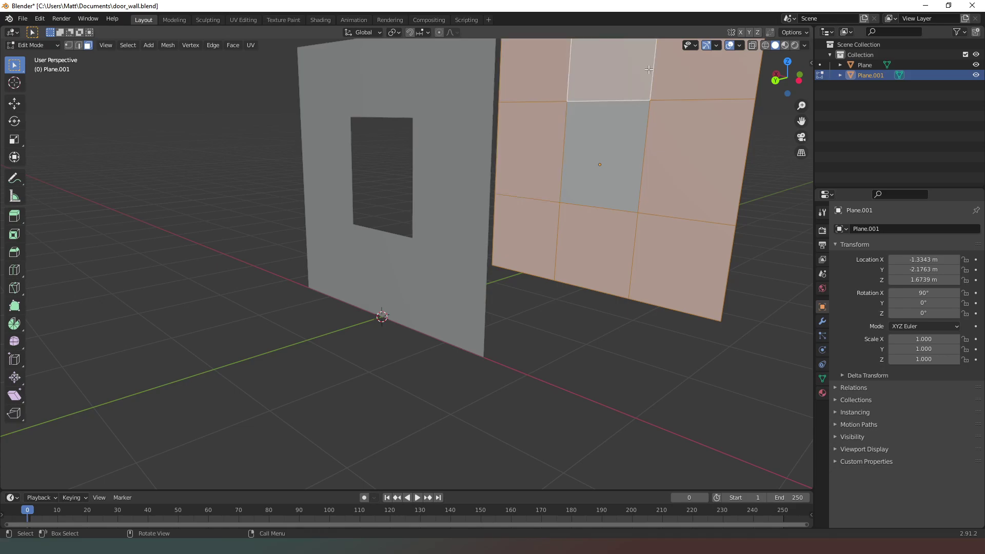
key("x")
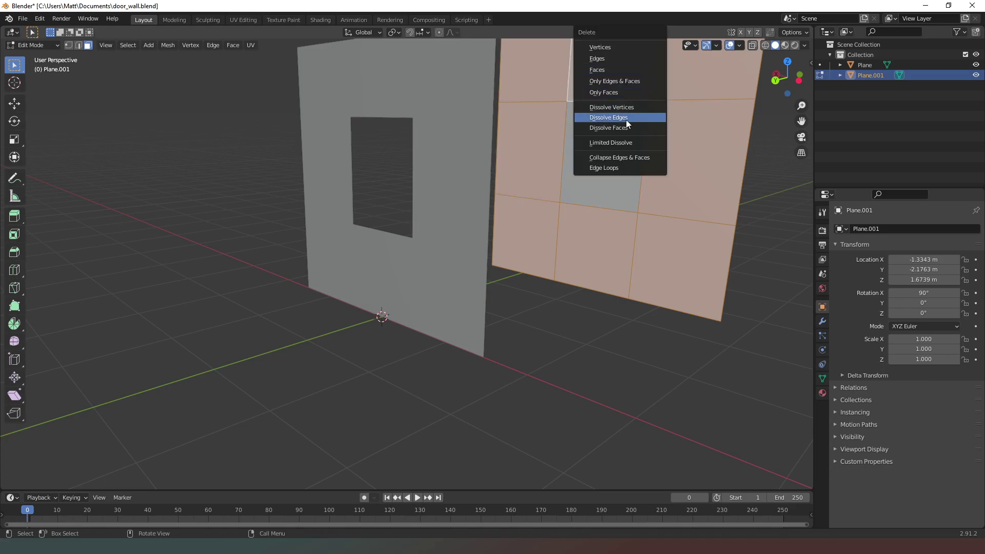
left_click(607, 71)
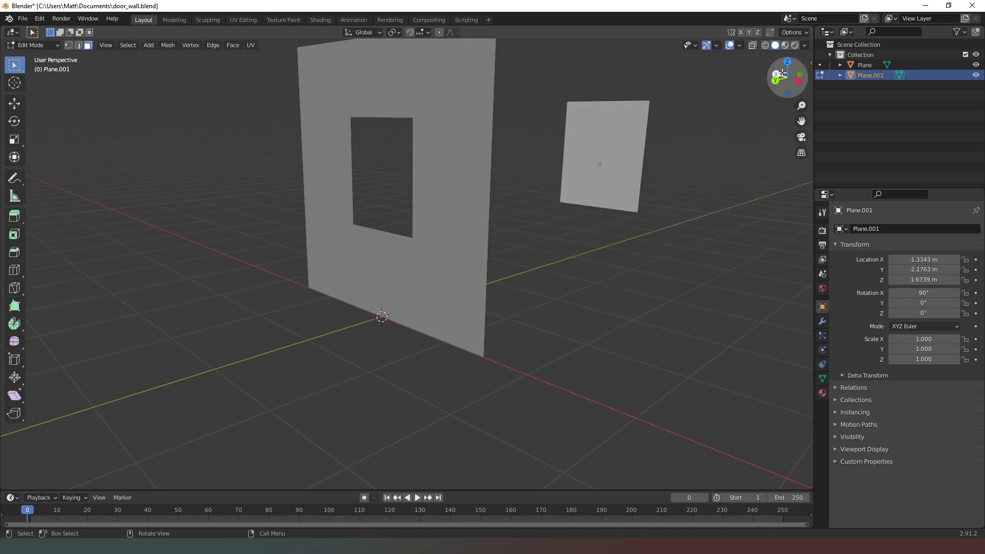
Leave the duplicate's mesh and put the original wall with the opening back into Edit Mode.
mouse_move(781, 72)
left_mouse_down()
mouse_move(772, 77)
mouse_move(795, 83)
left_mouse_up()
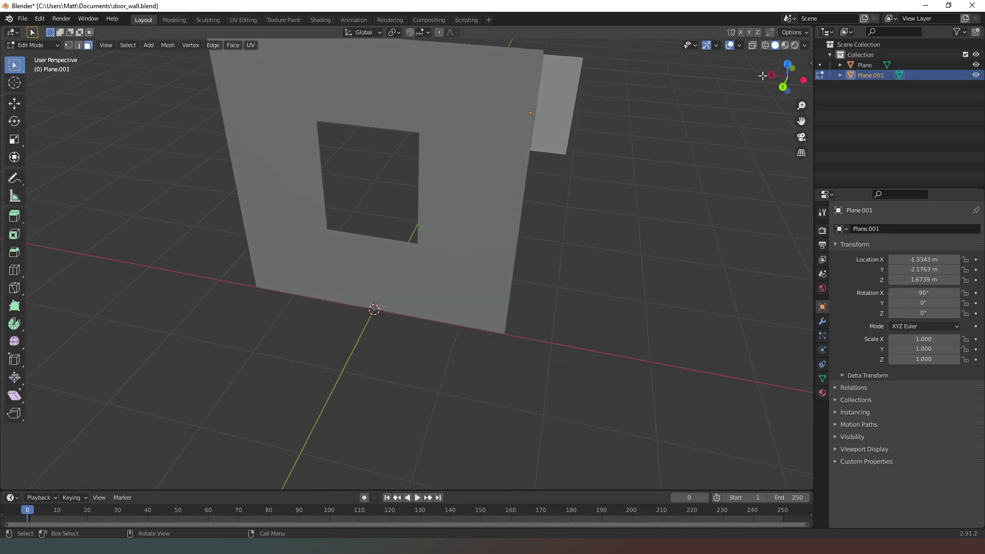
left_click(868, 64)
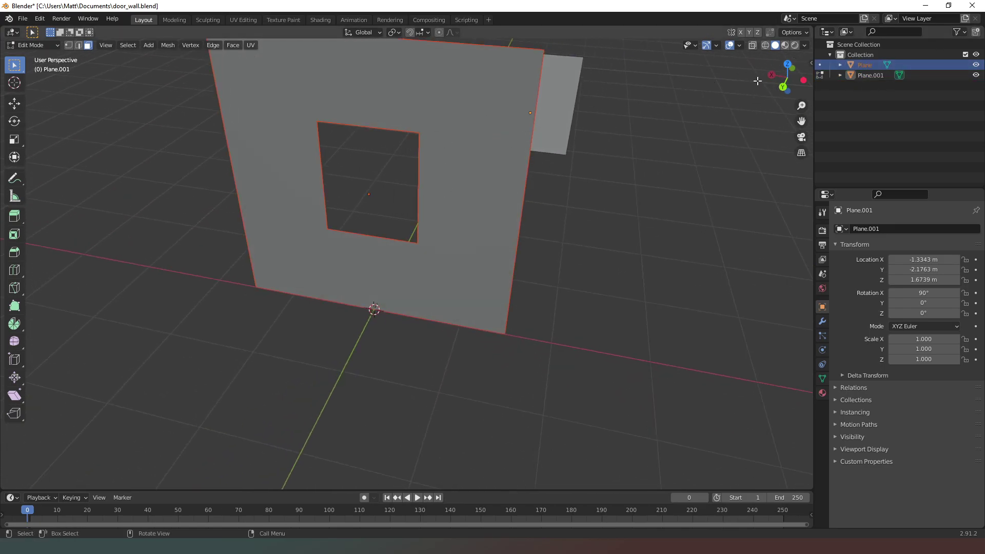
left_click(55, 46)
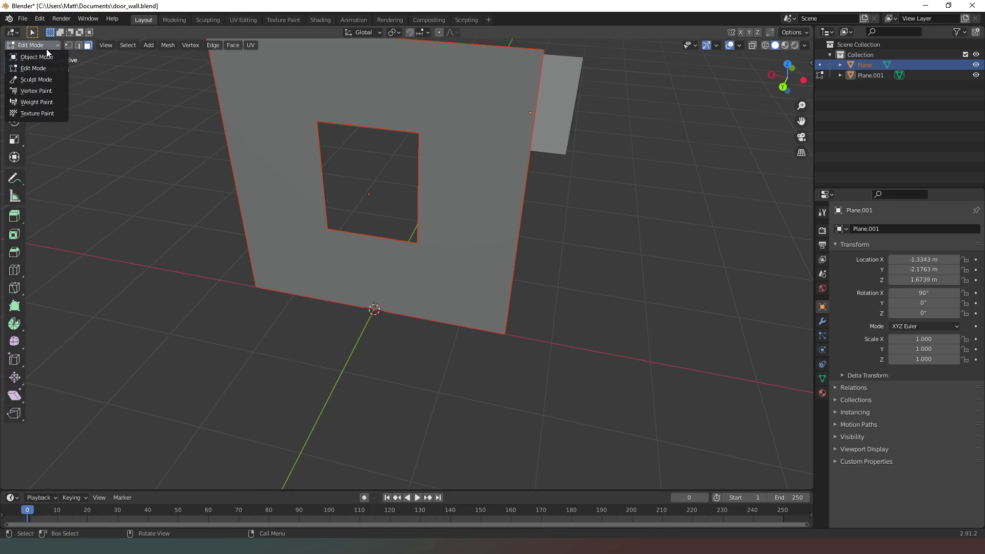
left_click(36, 57)
left_click(442, 196)
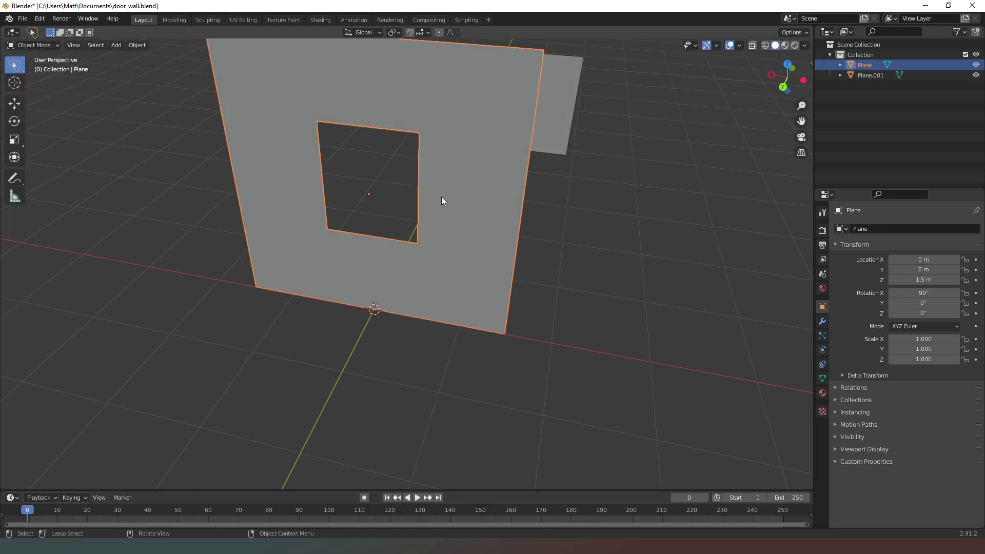
left_click(52, 47)
left_click(49, 65)
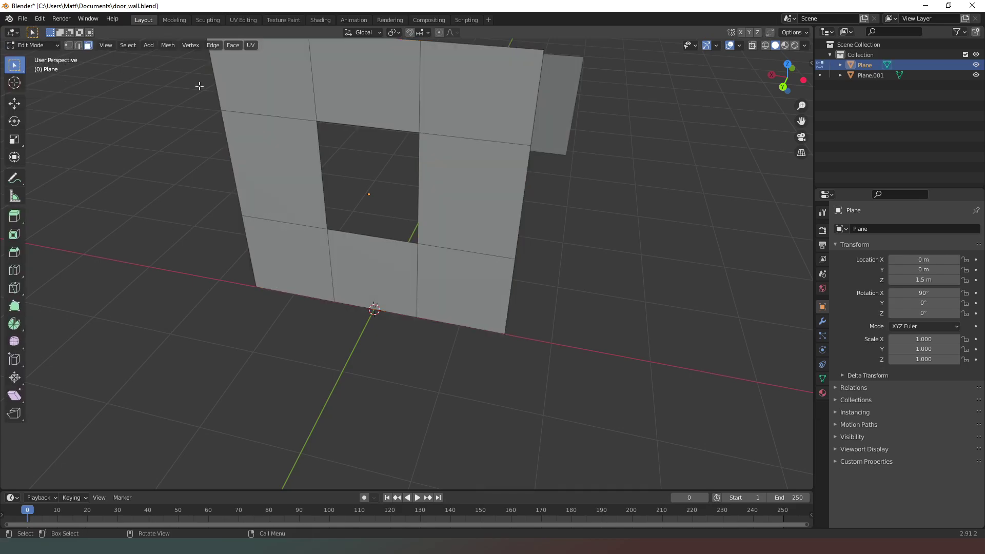
Extrude all eight wall faces around the opening along their normal by -0.2 m.
left_click_drag(789, 77, 776, 78)
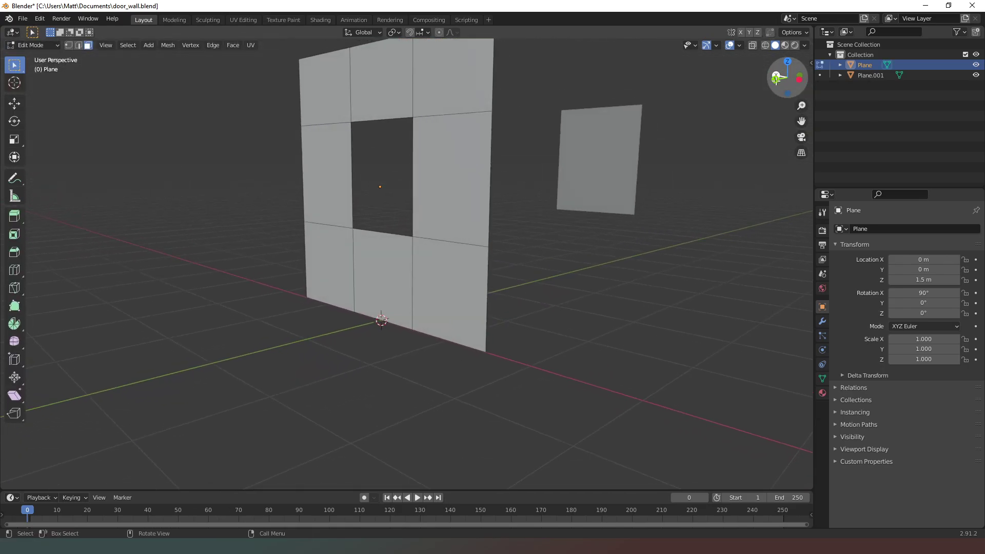
left_click(330, 80)
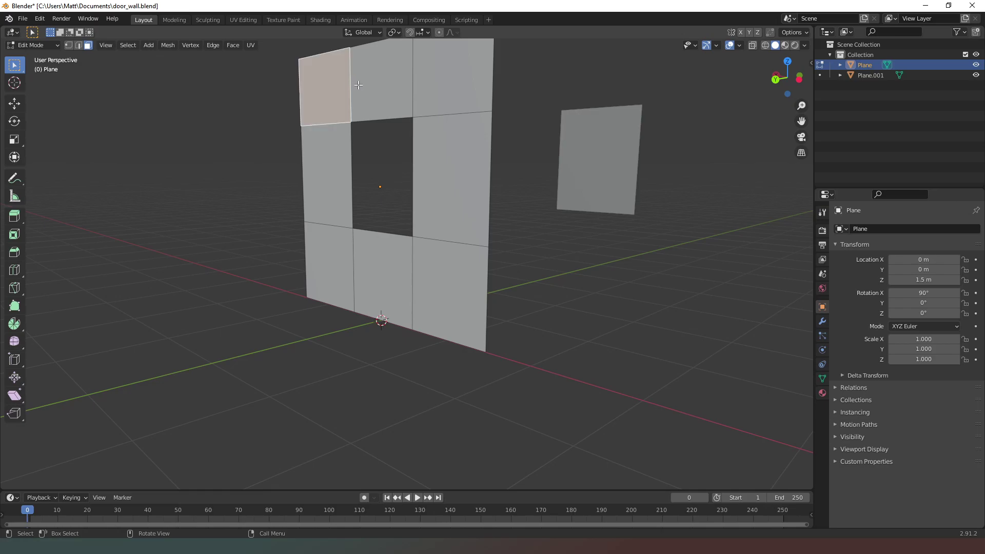
left_click(388, 90, "shift")
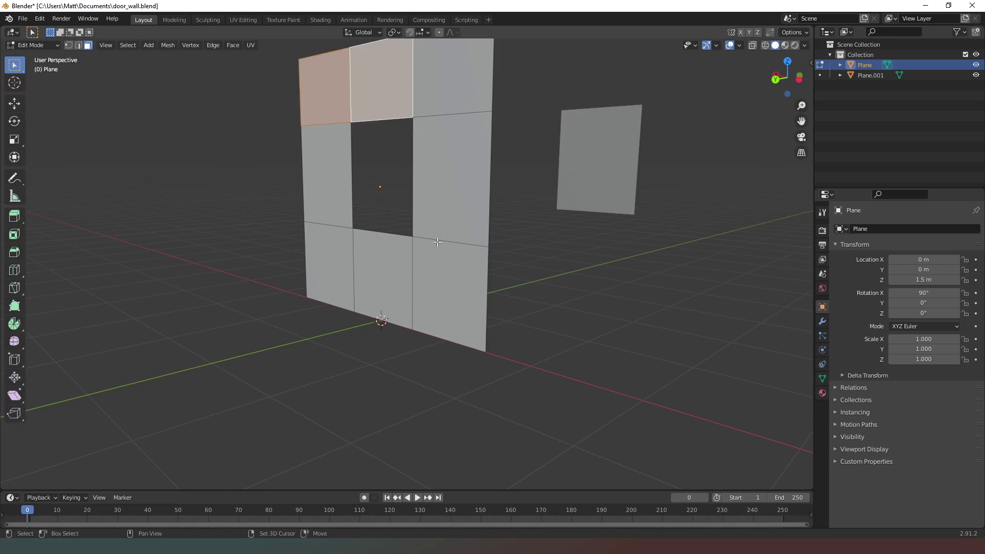
left_click(437, 242, "shift")
left_click(449, 165, "shift")
left_click(448, 97, "shift")
left_click(388, 269, "shift")
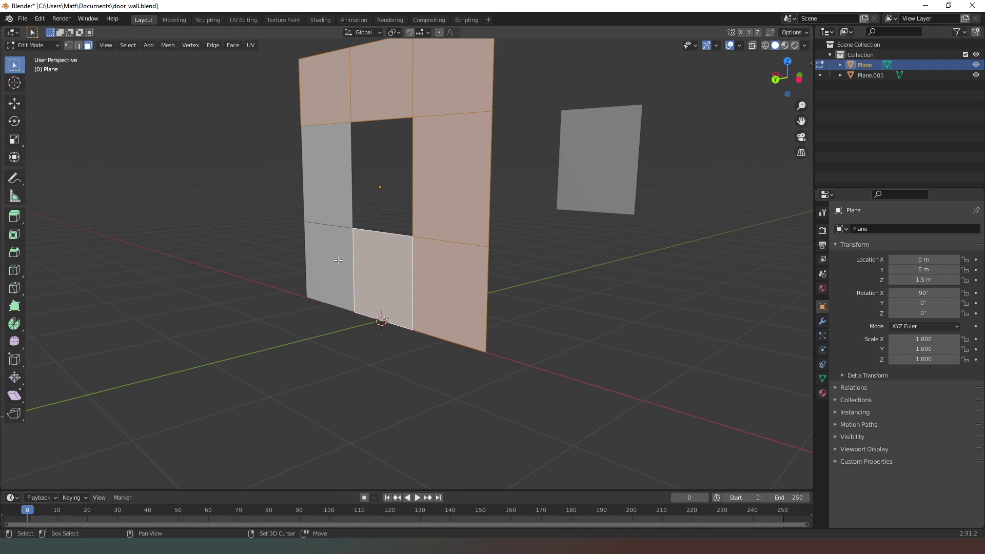
left_click(338, 260, "shift")
left_click(328, 203, "shift")
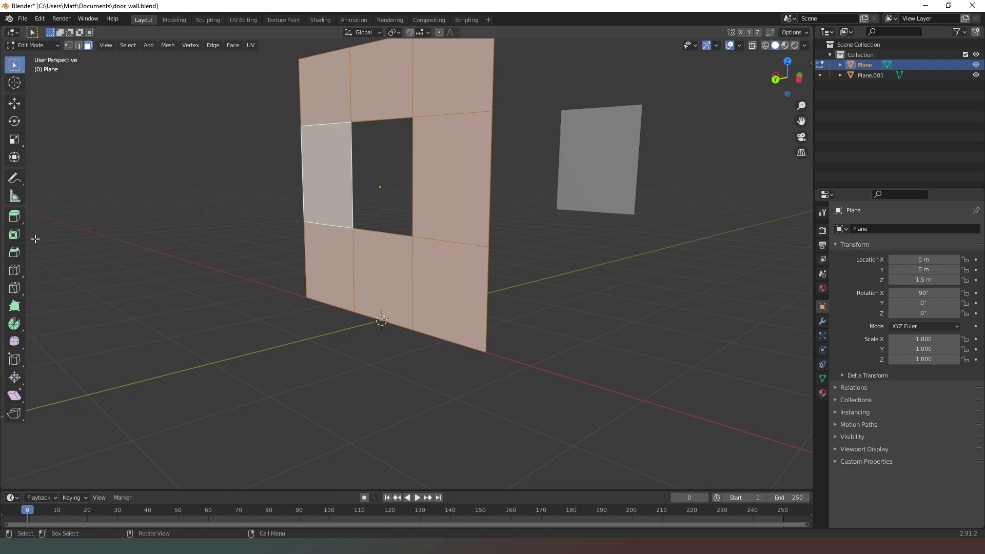
left_click(15, 217)
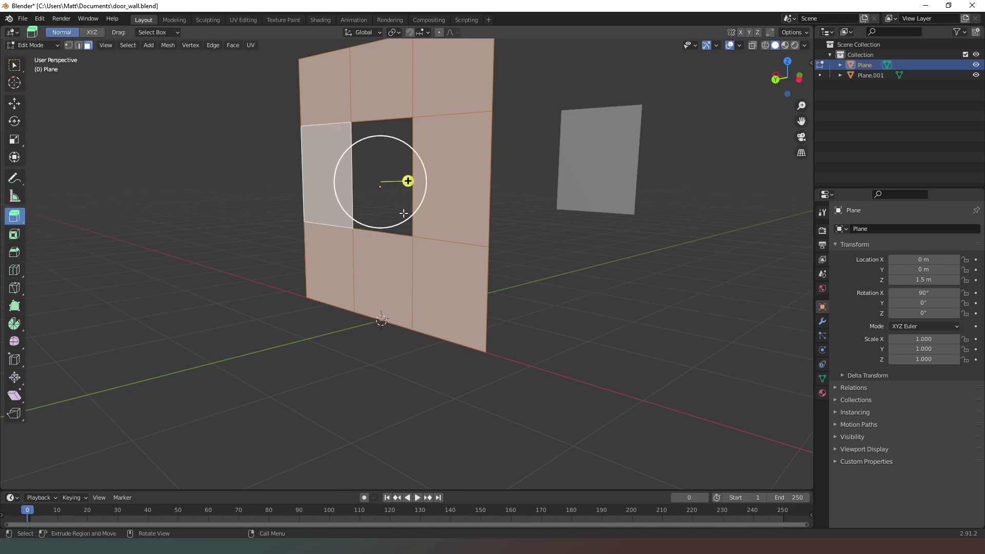
left_click_drag(405, 181, 397, 181)
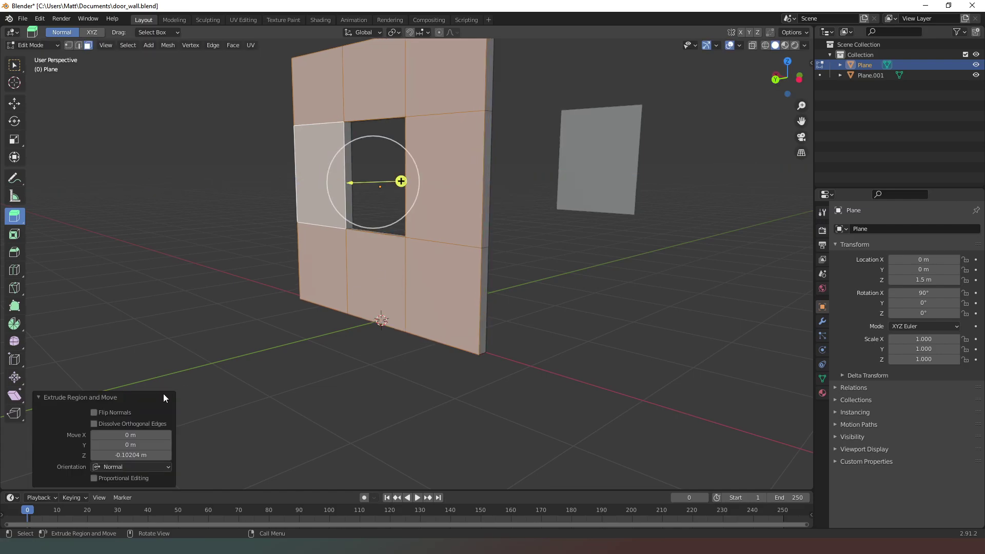
left_click(155, 454)
key("BackSpace")
key("Return")
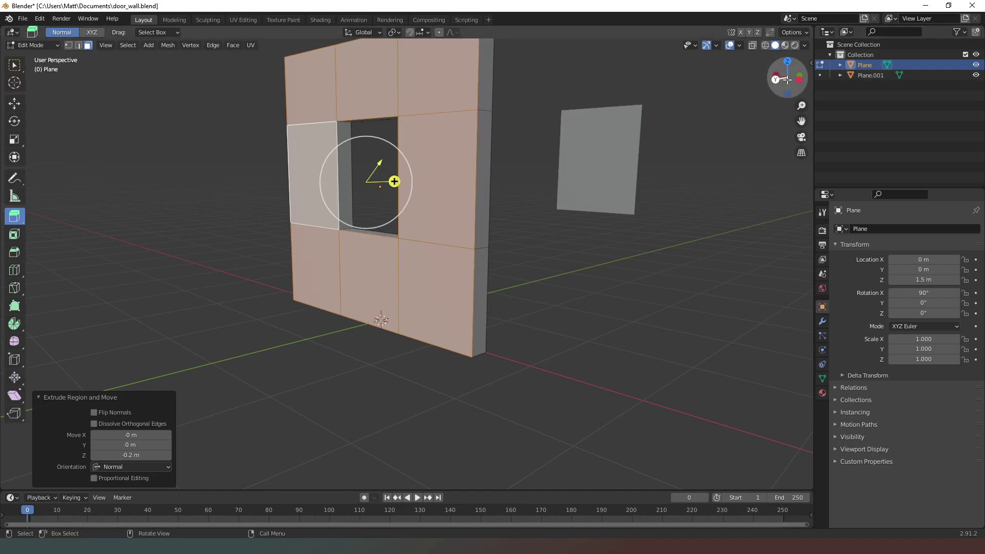
Return to Object Mode and set the wall's Y location to -0.1 m.
mouse_move(787, 77)
left_mouse_down()
mouse_move(751, 78)
mouse_move(777, 78)
left_mouse_up()
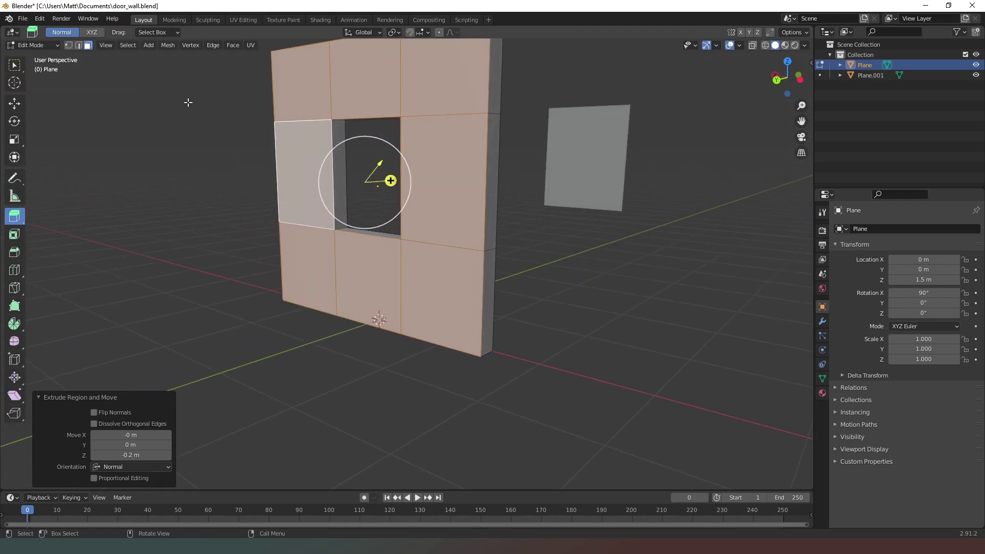
left_click(57, 46)
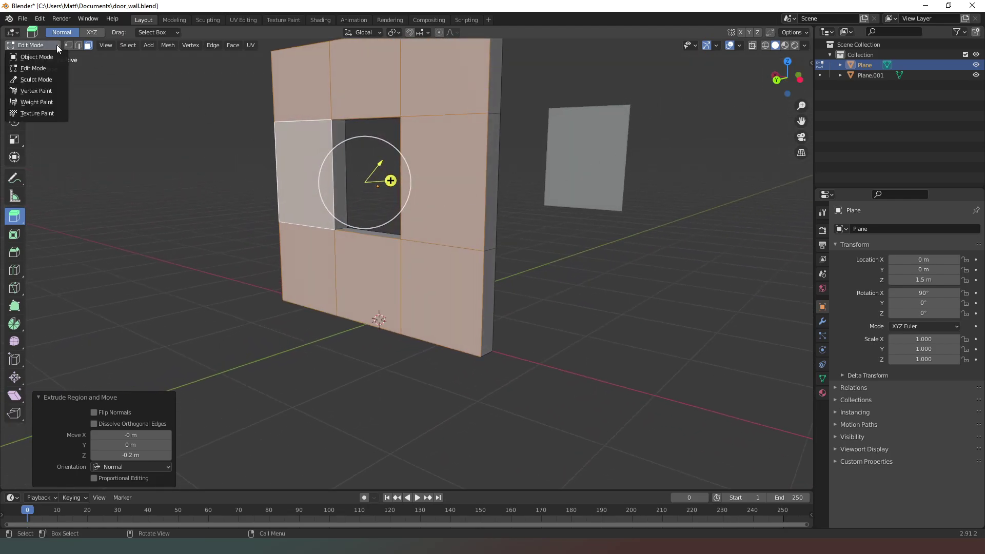
left_click(32, 57)
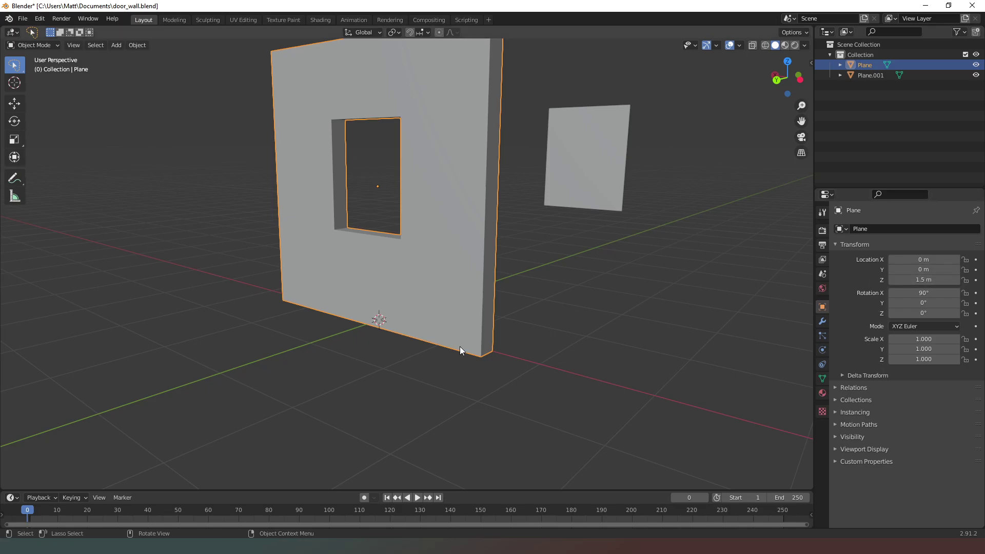
left_click(944, 270)
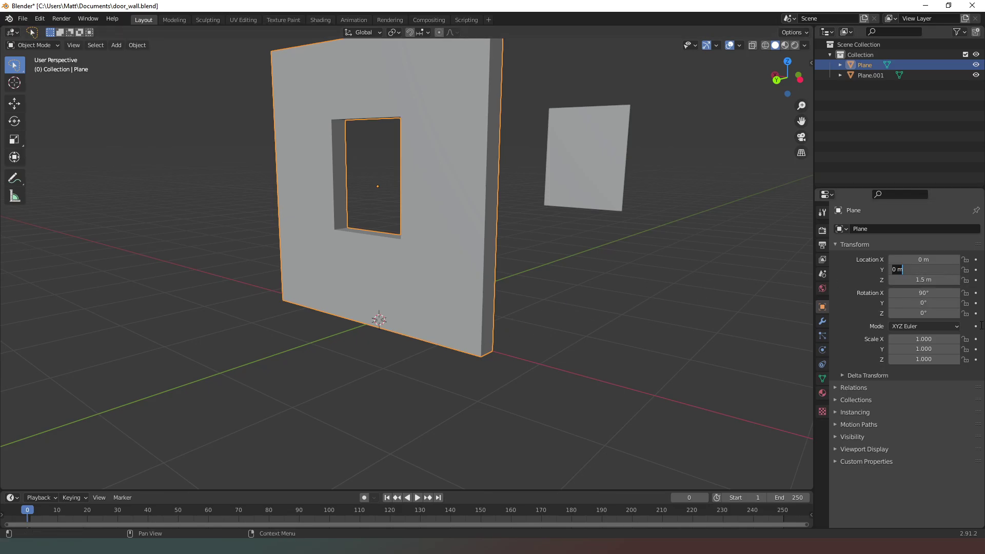
key("BackSpace")
key("Return")
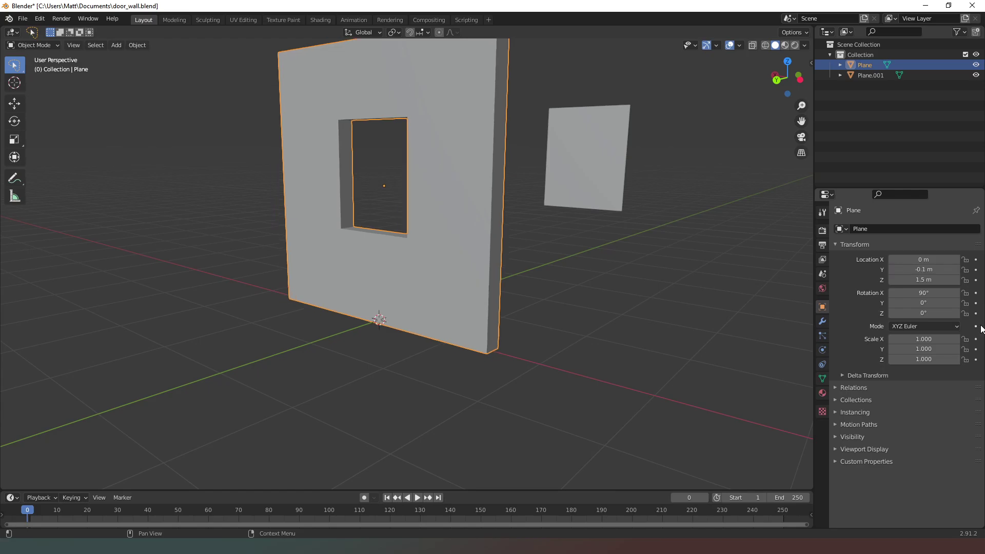
Add a cube mesh at the wall's base and set its X scale to 3.
mouse_move(789, 70)
left_mouse_down()
mouse_move(841, 72)
mouse_move(780, 70)
left_mouse_up()
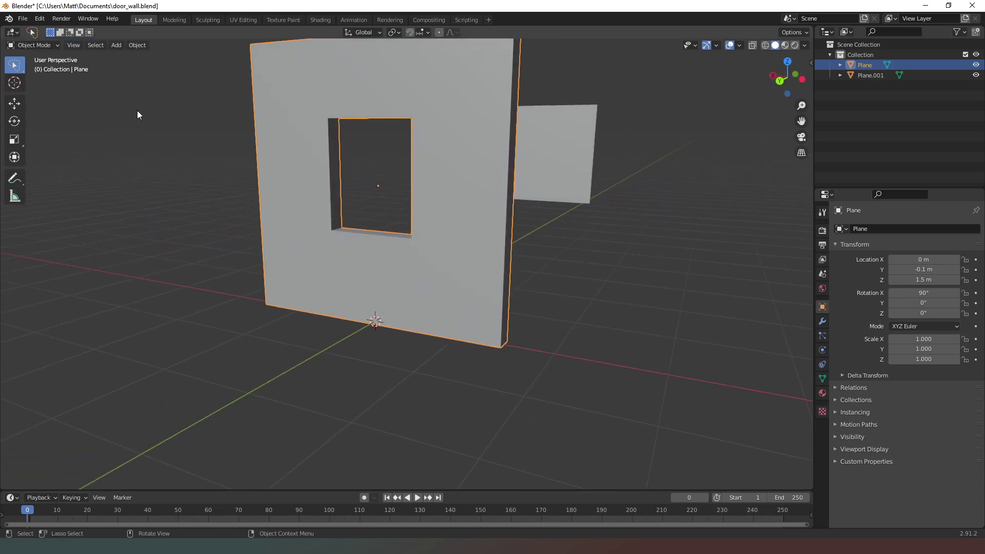
left_click(116, 44)
mouse_move(137, 60)
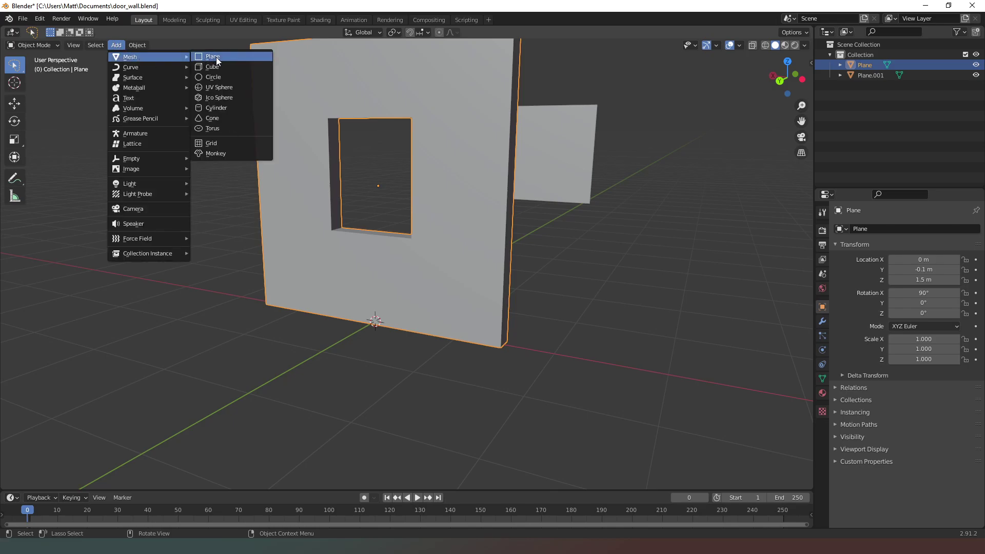
left_click(214, 67)
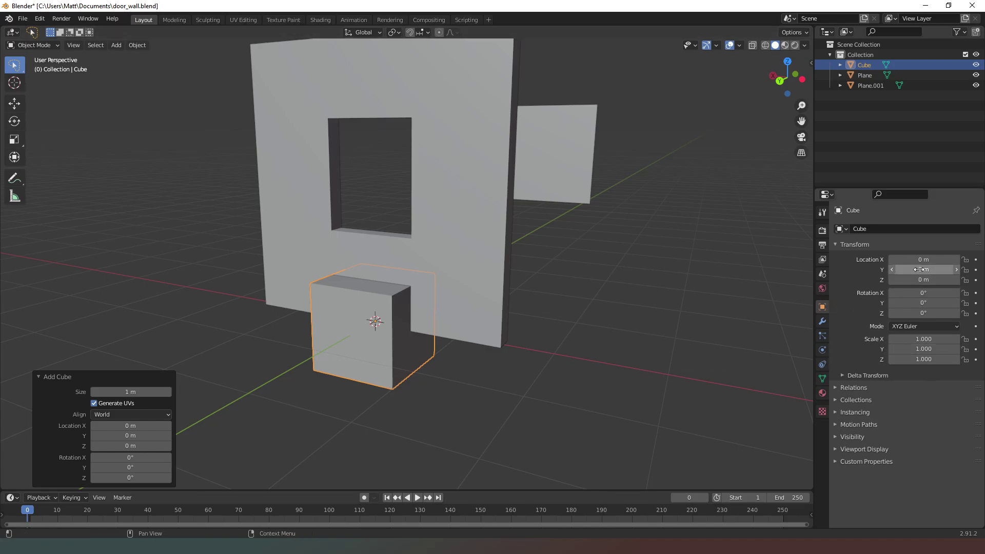
mouse_move(931, 339)
left_mouse_down()
mouse_move(944, 339)
mouse_move(915, 338)
mouse_move(938, 339)
left_mouse_up()
left_click(938, 338)
type("3")
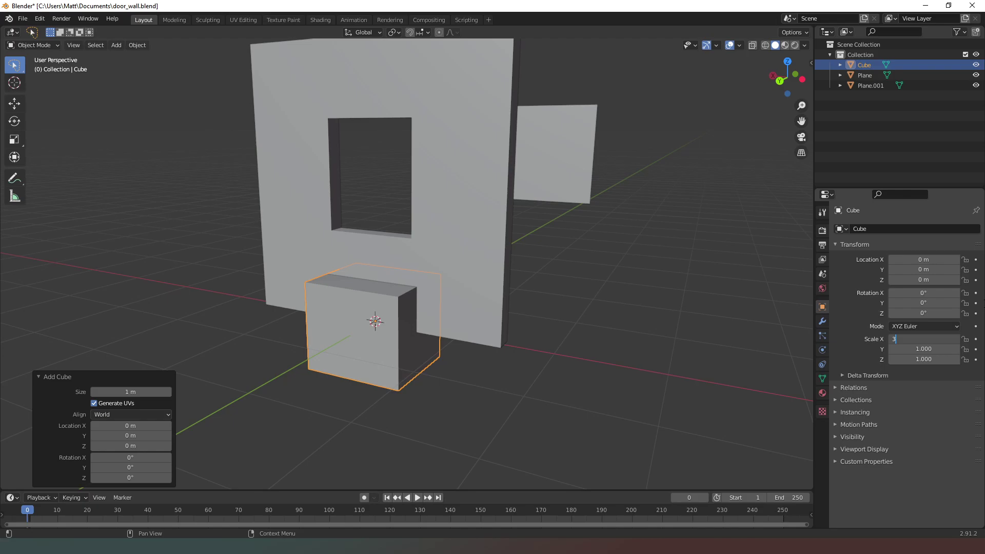
key("Return")
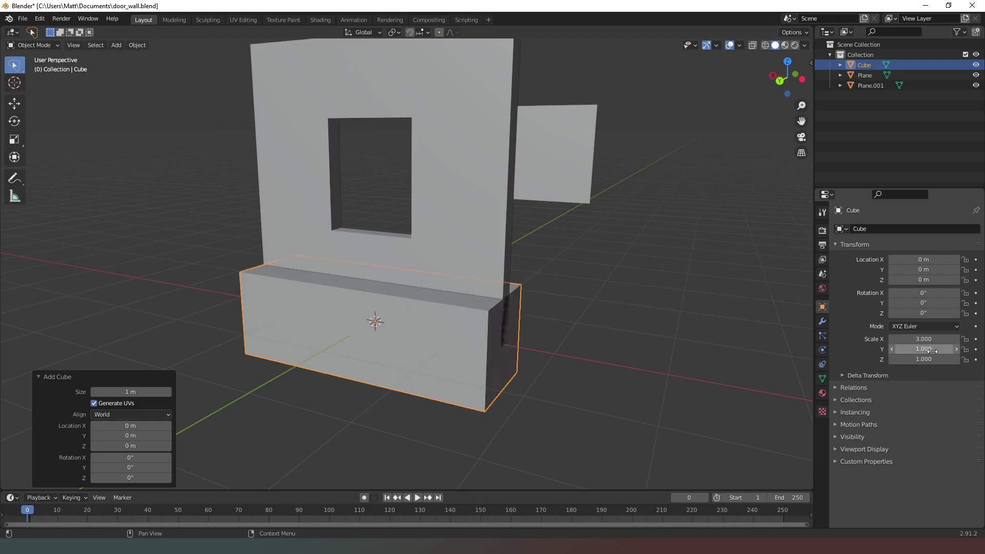
Set the cube's Y scale to 0.21.
left_click_drag(937, 350, 903, 349)
left_click(938, 350)
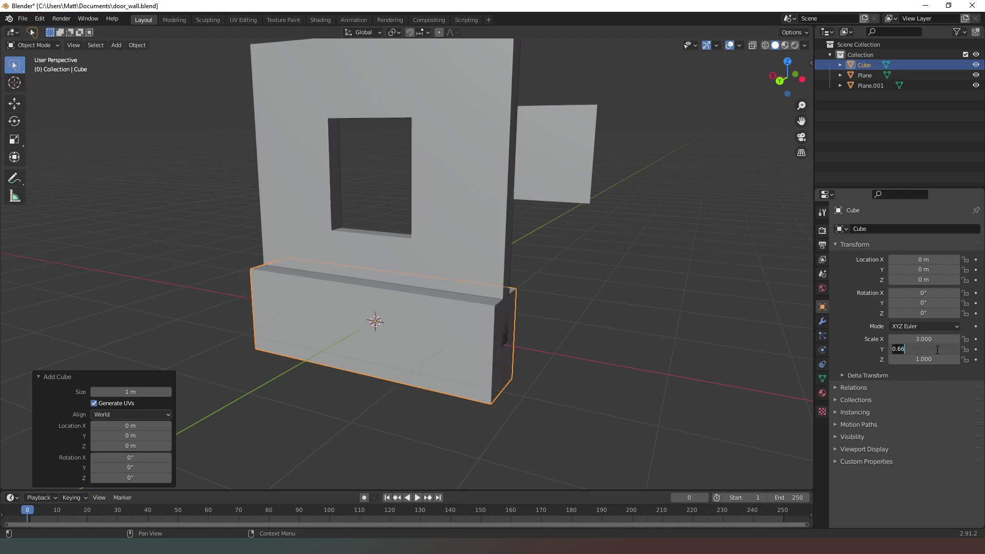
key("BackSpace")
type(".21")
key("Return")
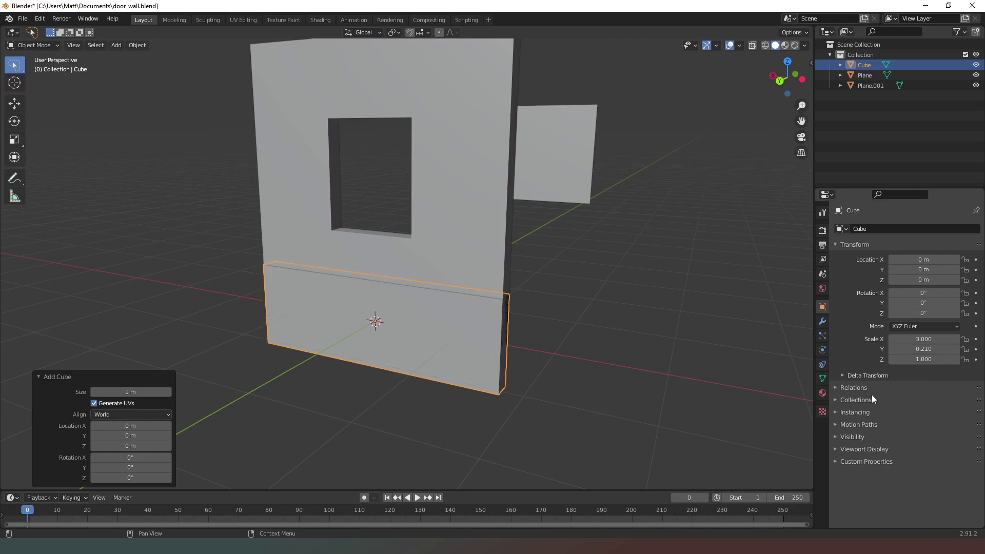
Set the cube's Z scale to 0.01.
left_click(931, 358)
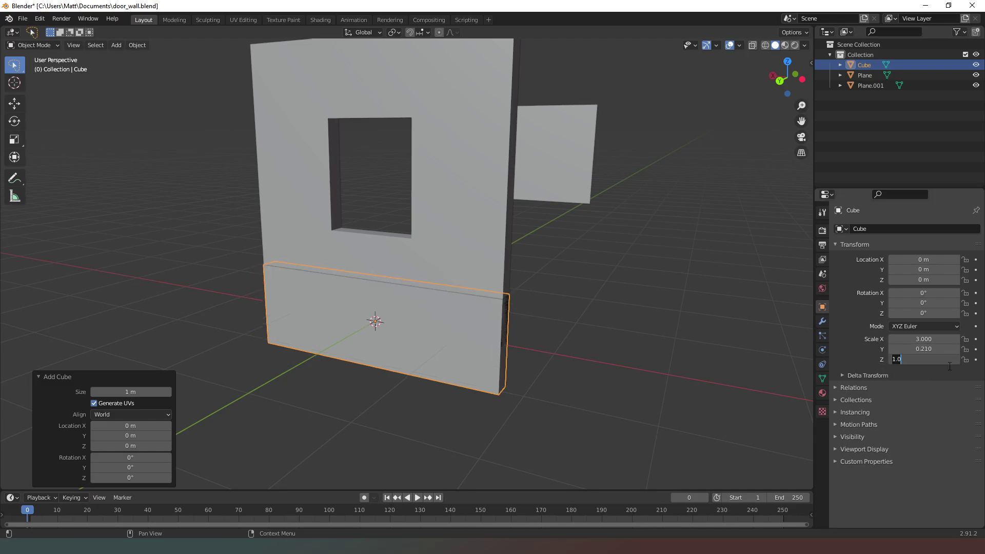
type(".0")
key("Return")
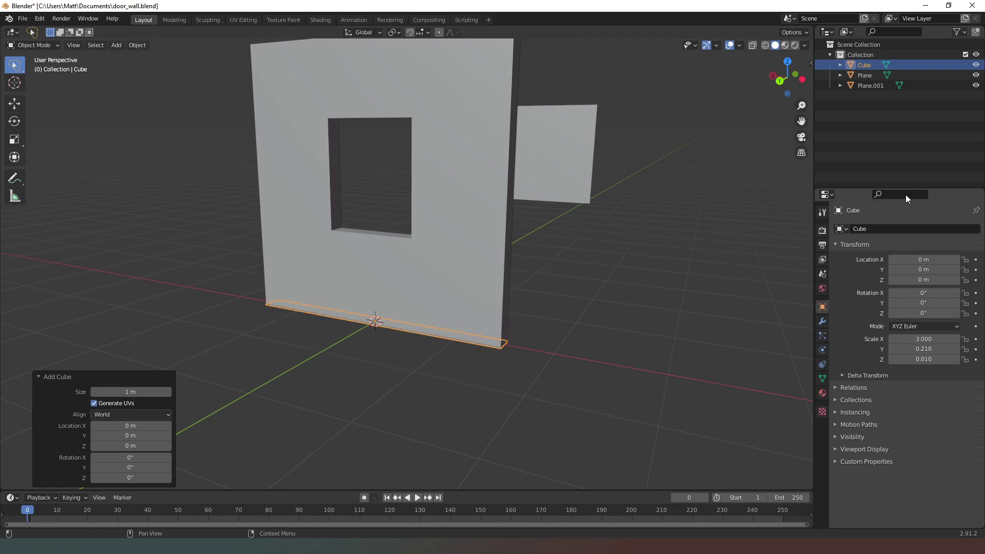
Set the cube's Z scale to 0.1 and its Z location to 0.05 m.
left_click_drag(787, 77, 708, 92)
left_click(943, 357)
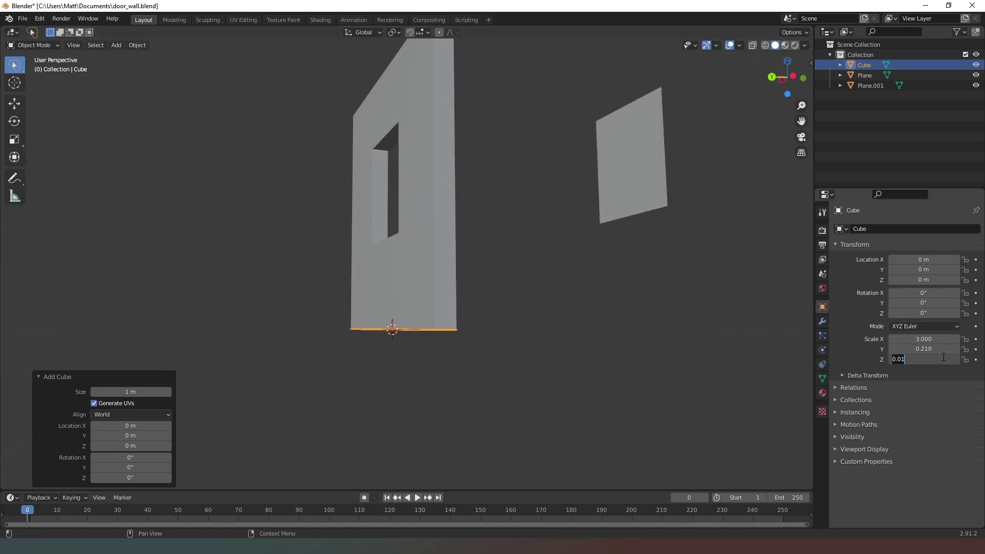
type(".1")
key("Return")
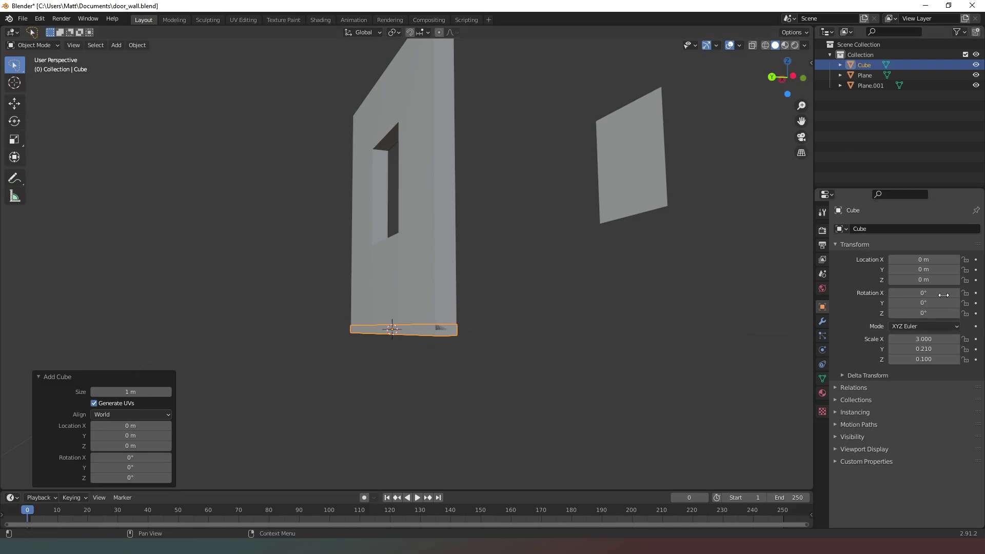
left_click(940, 280)
type(".05")
key("Return")
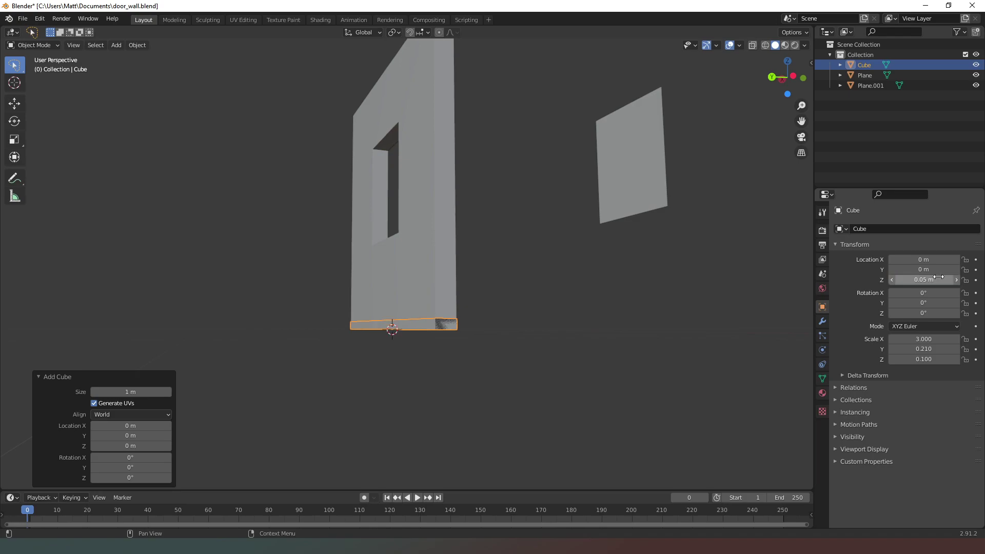
Create a new material for the cube along the wall's base and name it Skirting.
left_click_drag(787, 77, 736, 163)
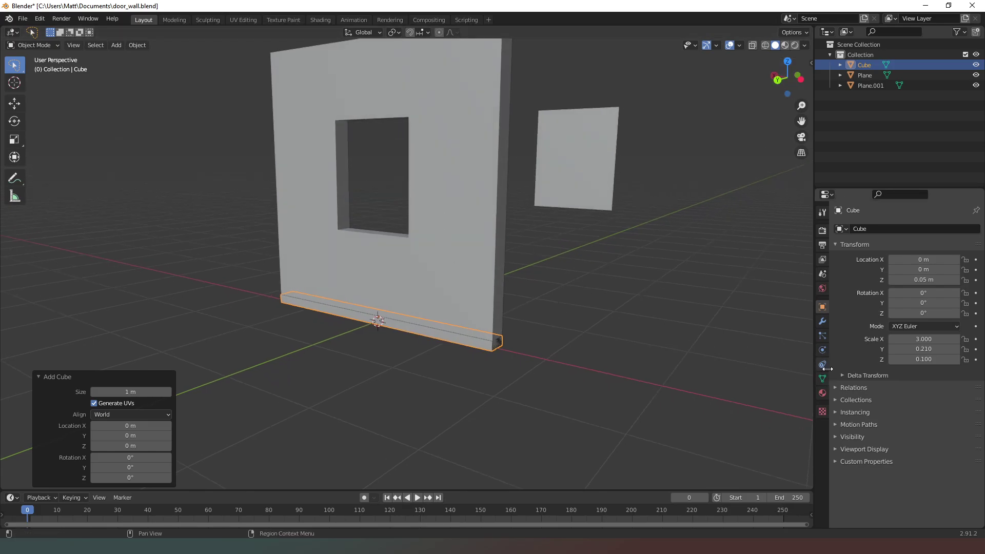
left_click(822, 393)
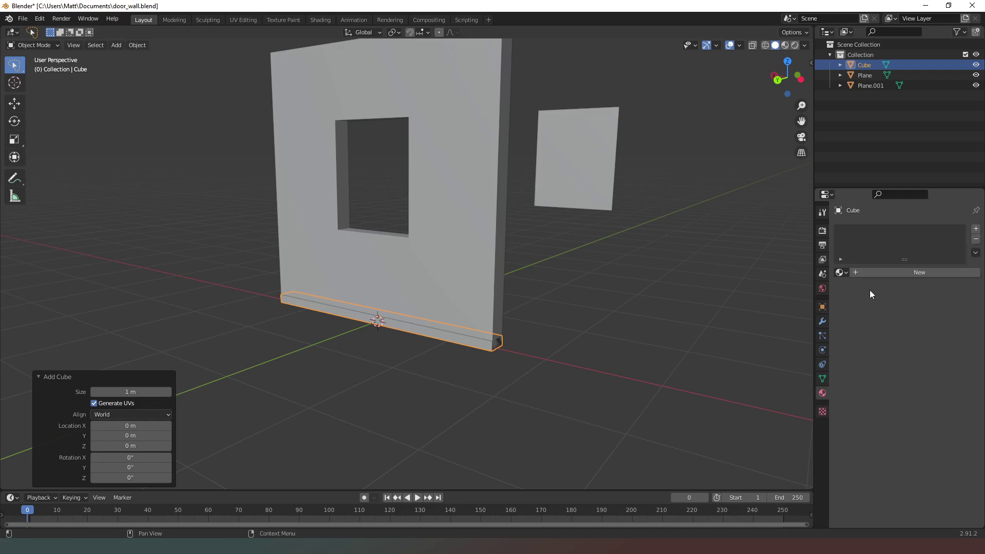
left_click(858, 275)
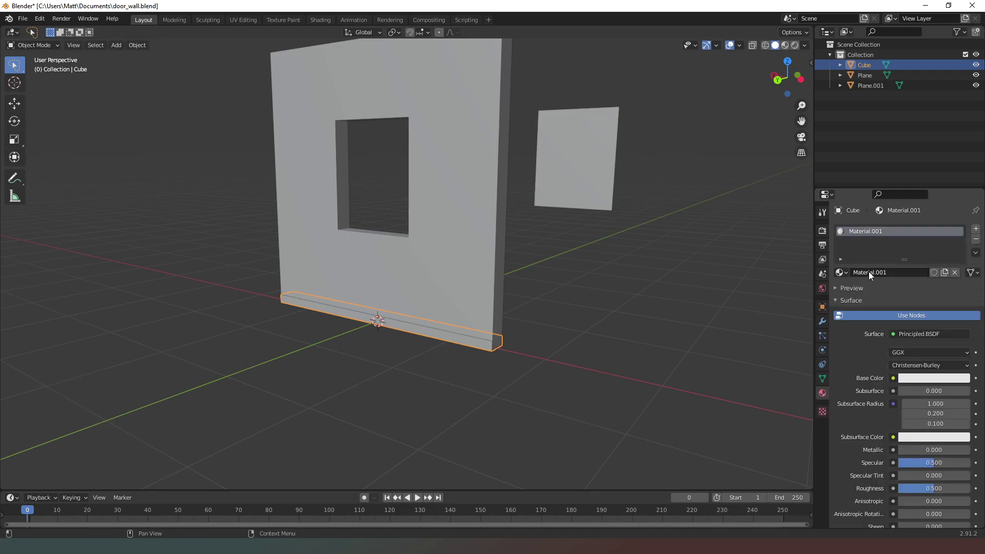
left_click(897, 273)
type("Skirting")
key("Return")
Select the wall, create a new material for it and name it Wall.
left_click(464, 223)
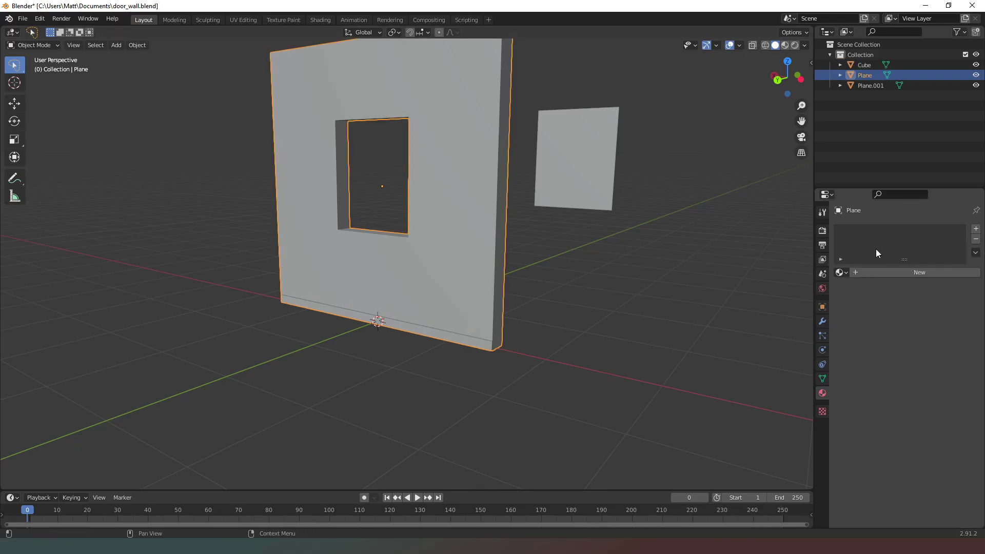
left_click(852, 272)
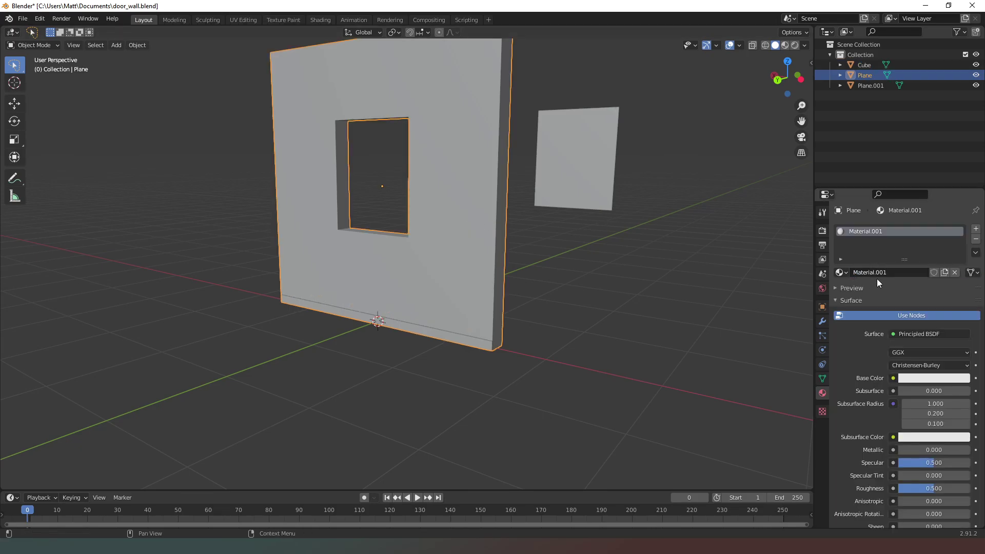
double_click(897, 273)
type("Wall")
key("Return")
Check the material assignments of the skirting cube, the wall and the separate panel.
left_click(869, 66)
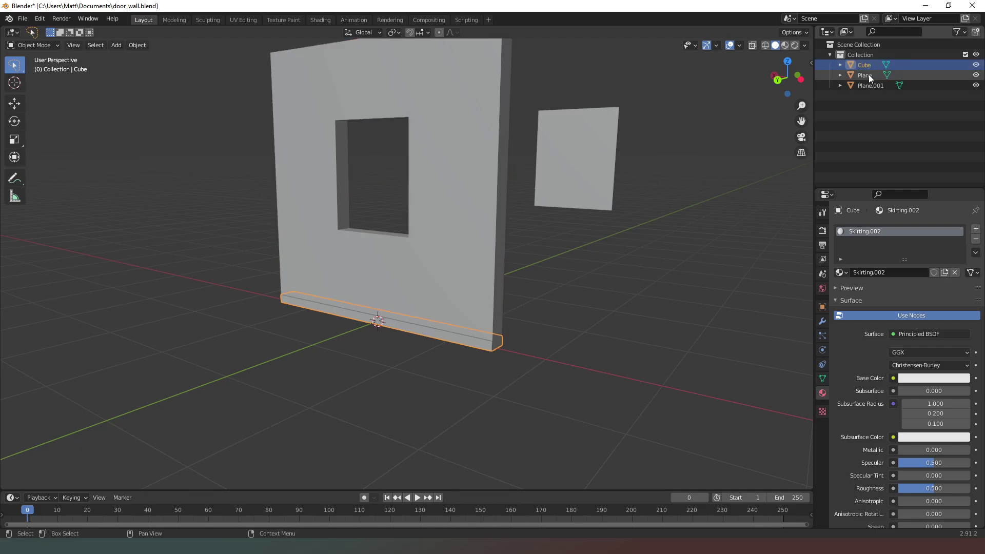
left_click(869, 75)
left_click(869, 82)
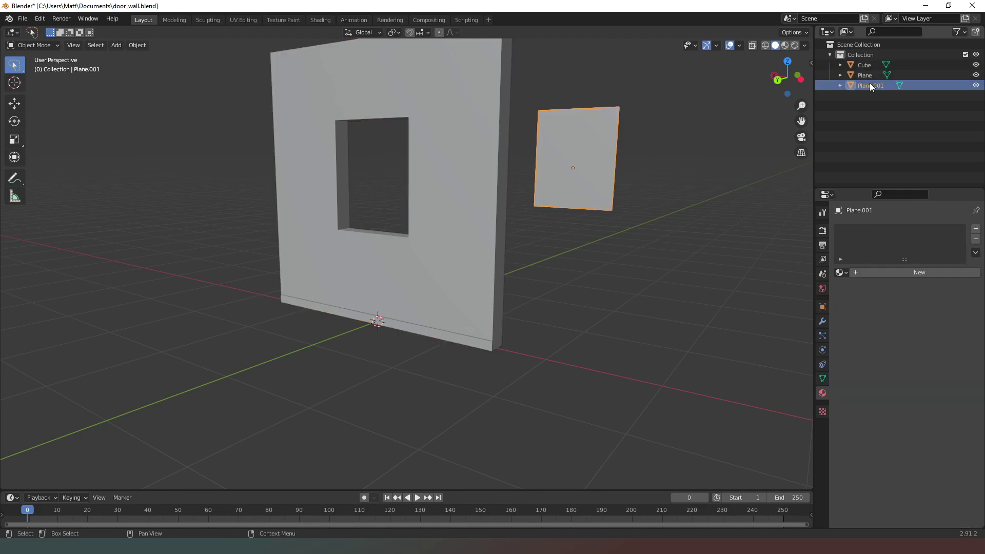
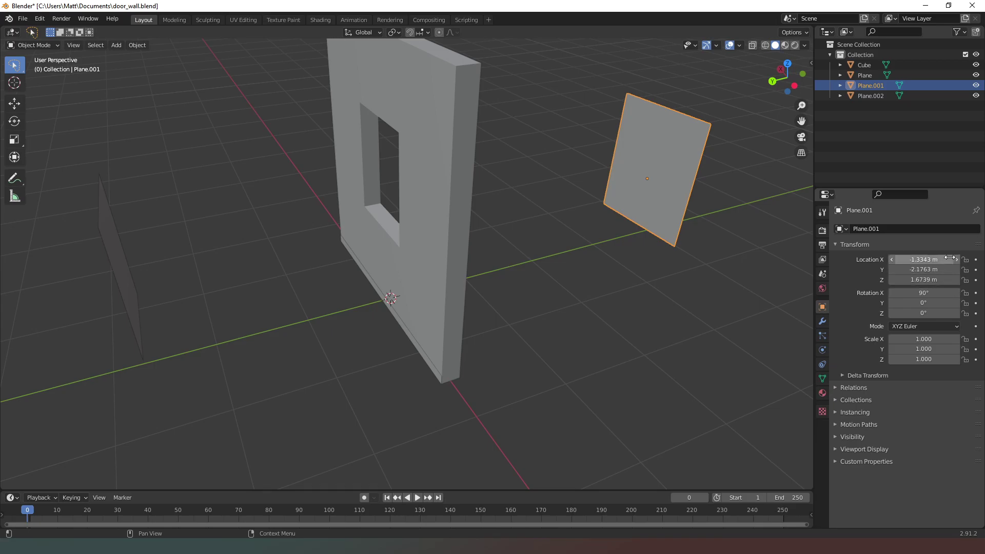
Fit Plane.001 into the wall's opening by setting its location to X 0 m, Y 0 m and Z 1.4939 m.
left_click(950, 259)
type("0")
key("Return")
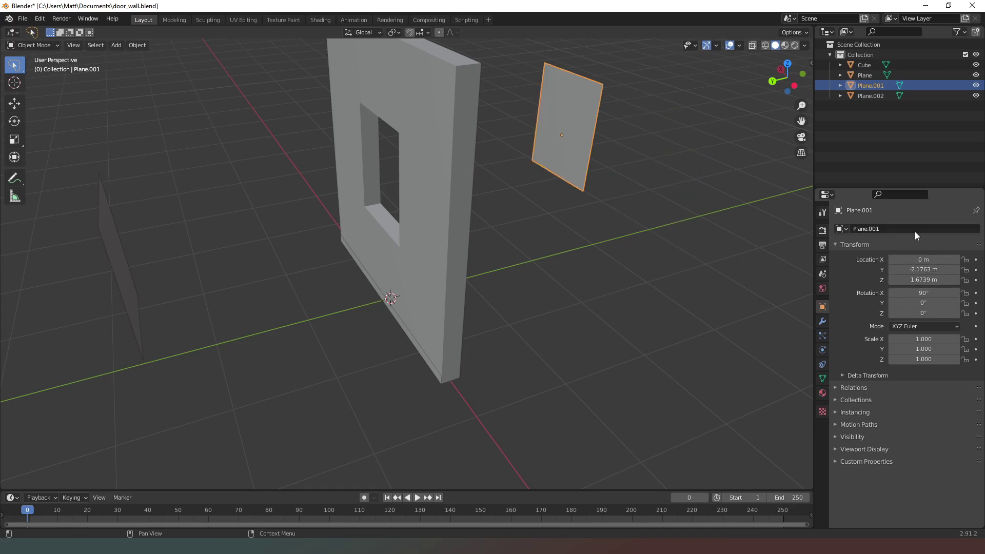
left_click(952, 269)
type("0")
key("Return")
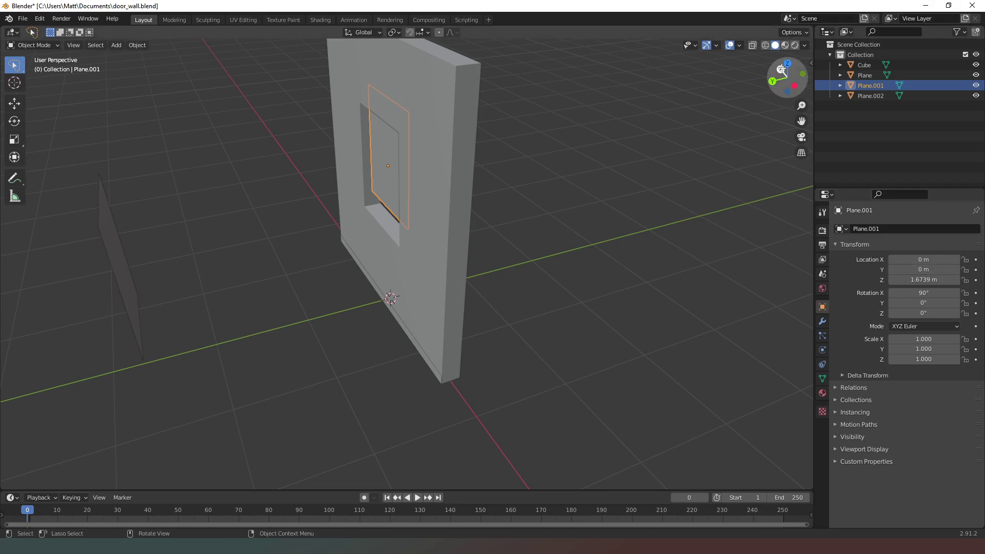
left_click_drag(781, 69, 728, 74)
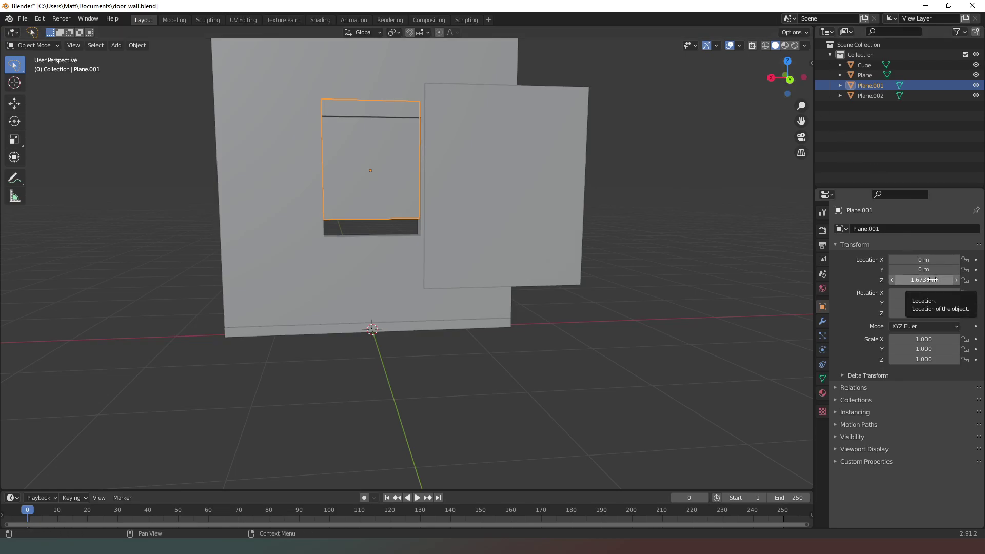
left_click_drag(923, 280, 895, 279)
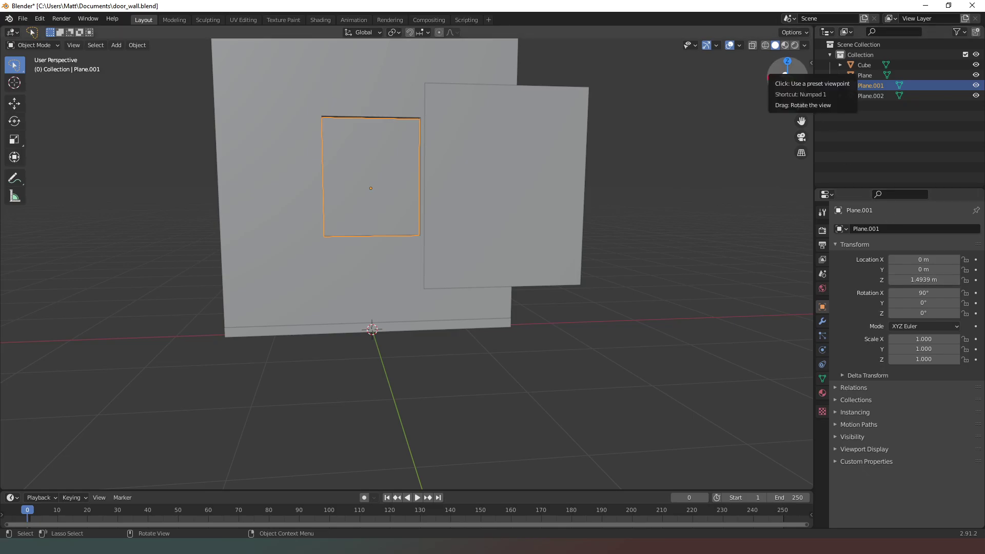
Create a new material for the panel in the wall's opening and name it Glass.
left_click_drag(785, 73, 797, 224)
key("w")
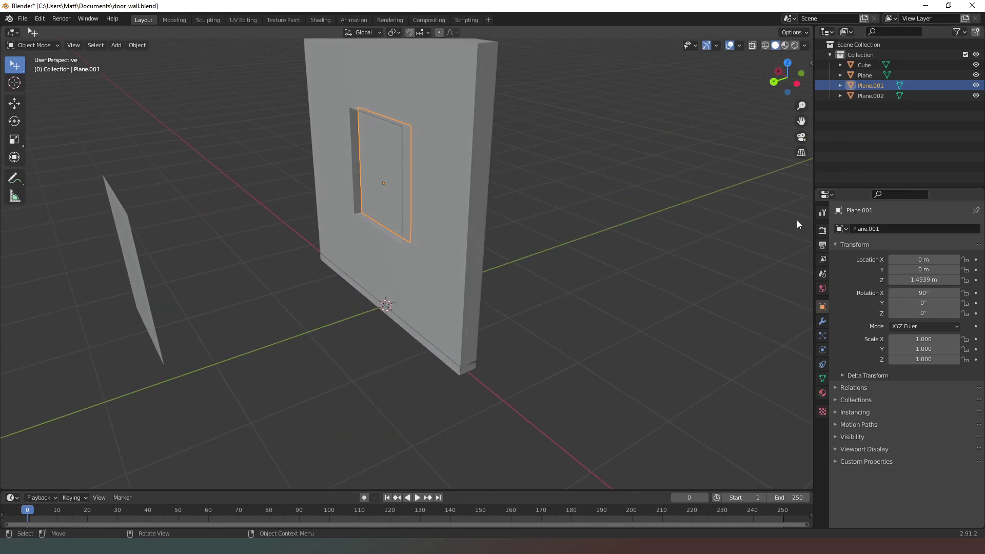
left_click_drag(787, 77, 634, 82)
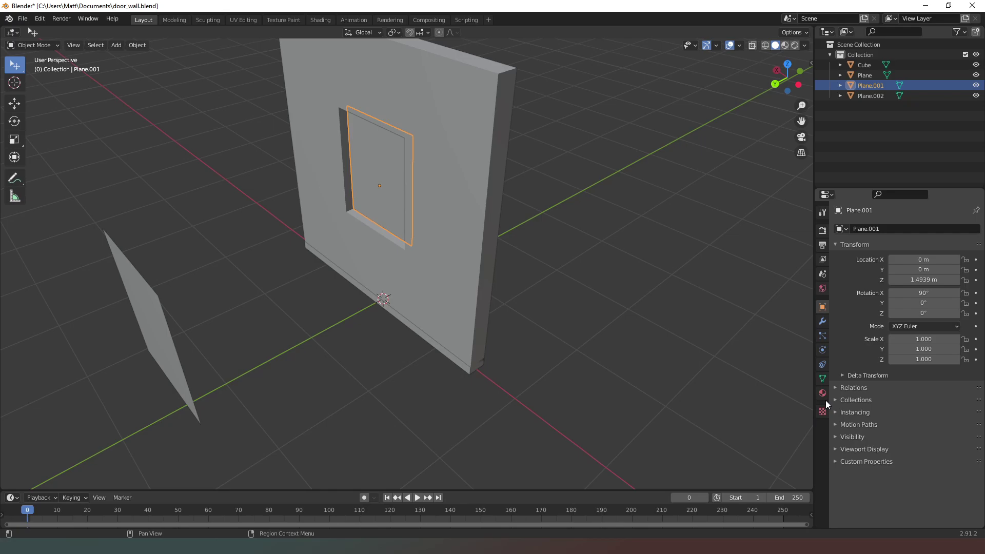
left_click(823, 393)
left_click(857, 272)
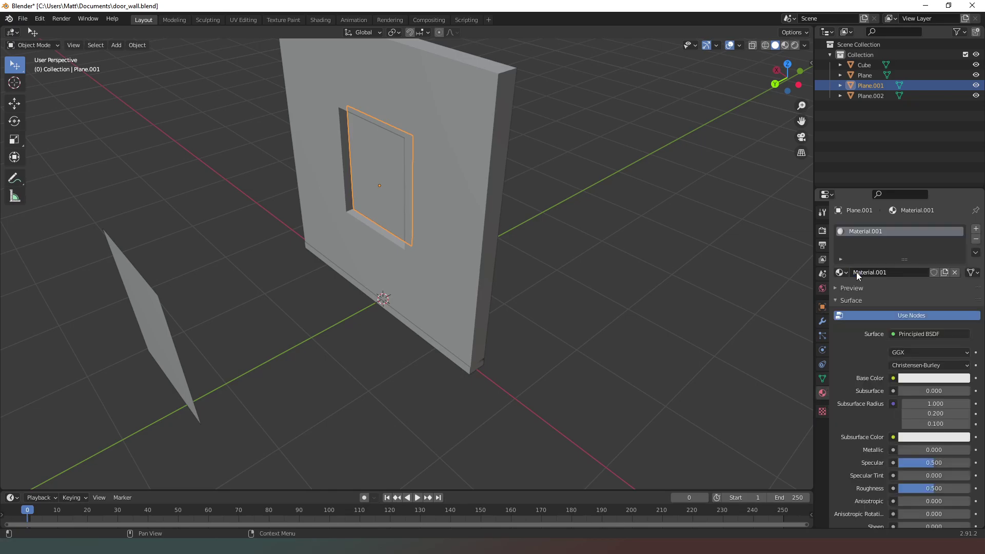
left_click(891, 275)
type("Glass")
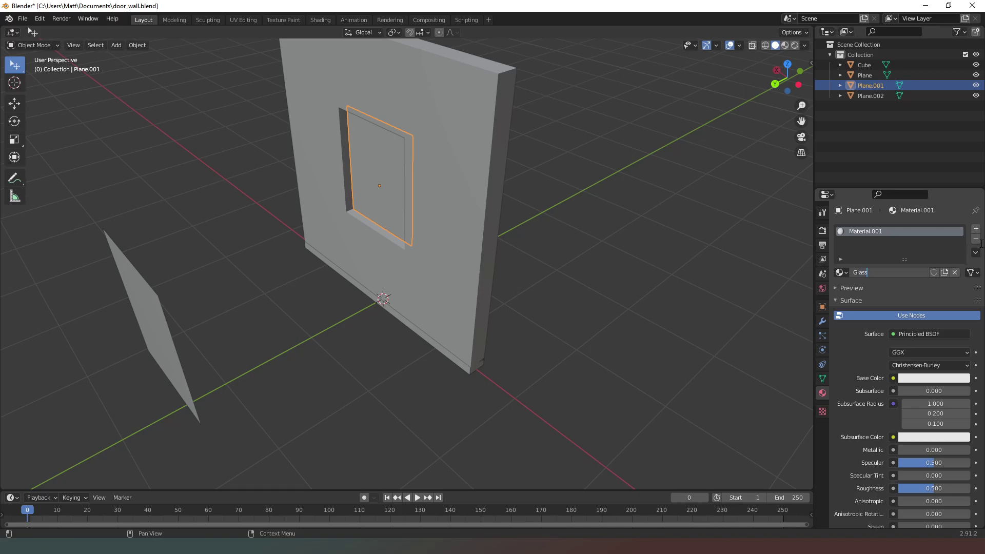
key("Return")
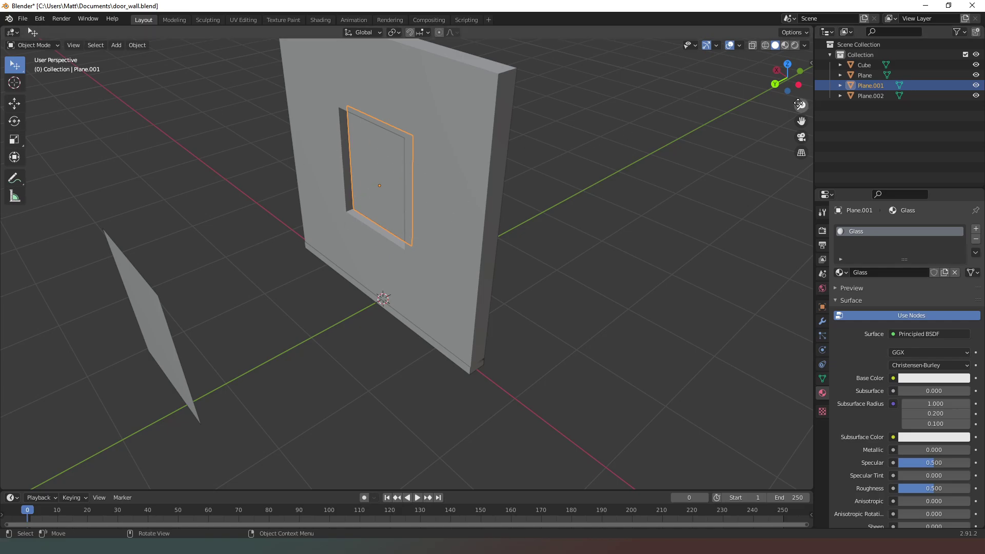
Select the freestanding panel Plane.002, enter Edit Mode and add one vertical loop cut through its middle.
left_click_drag(785, 80, 752, 88)
left_click(555, 260)
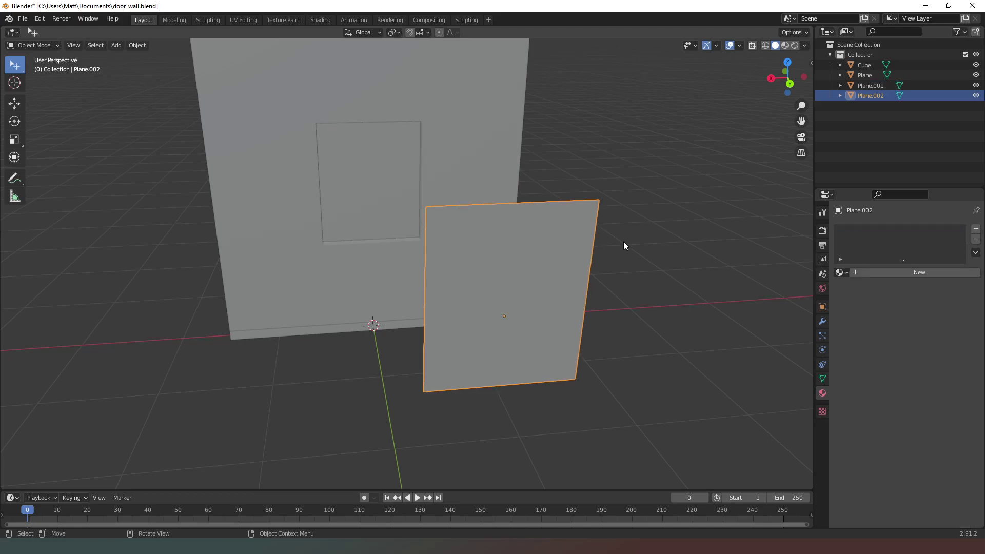
left_click(54, 44)
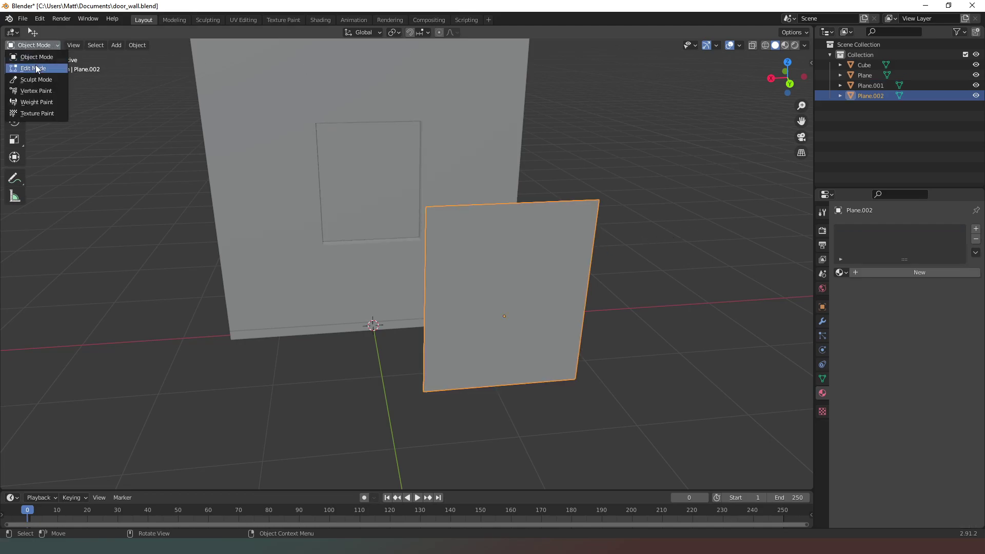
left_click(36, 66)
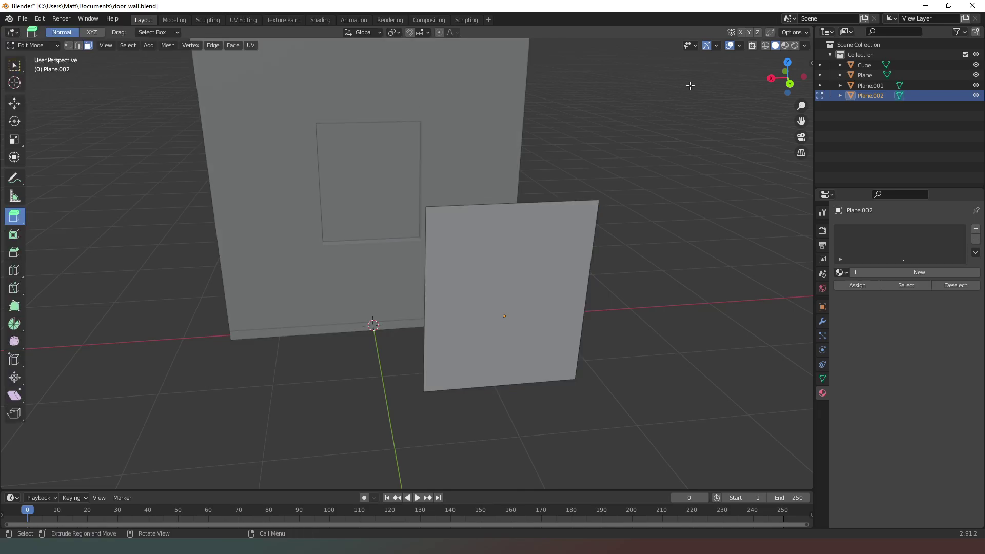
mouse_move(787, 77)
left_mouse_down()
mouse_move(775, 78)
mouse_move(790, 78)
left_mouse_up()
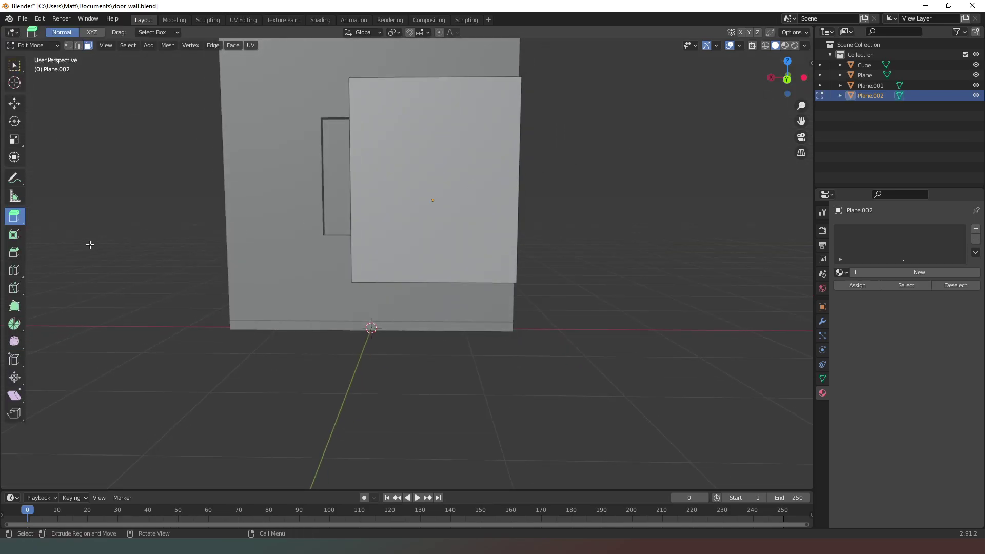
left_click(14, 270)
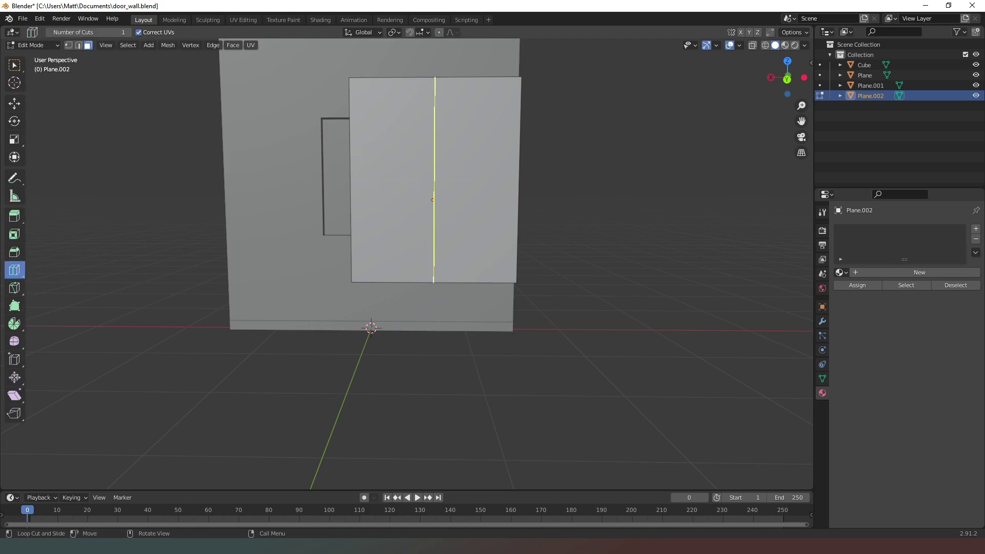
left_click(431, 78)
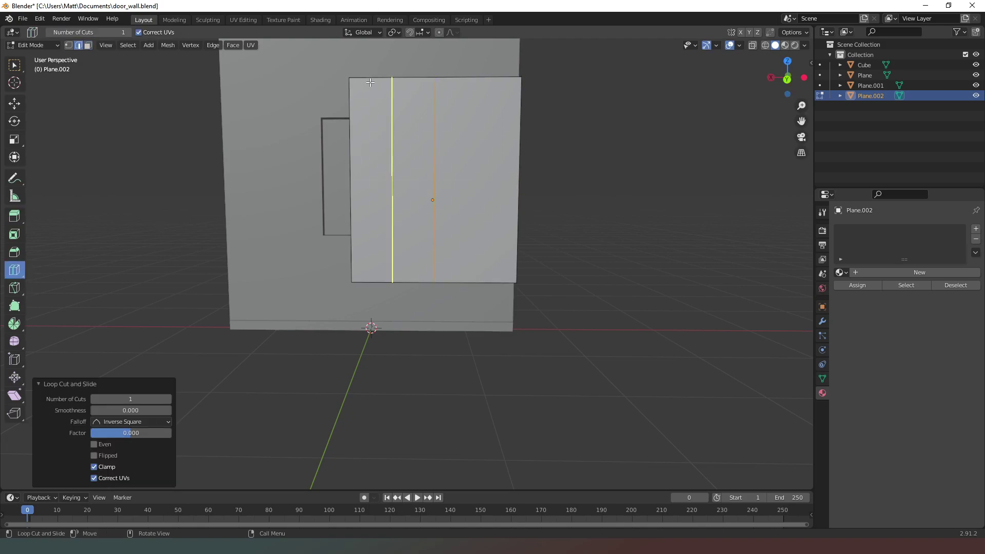
Slide the panel's vertical loop cut close to one side edge (factor about -0.88) and add another near the opposite edge at about 0.87.
left_click(15, 359)
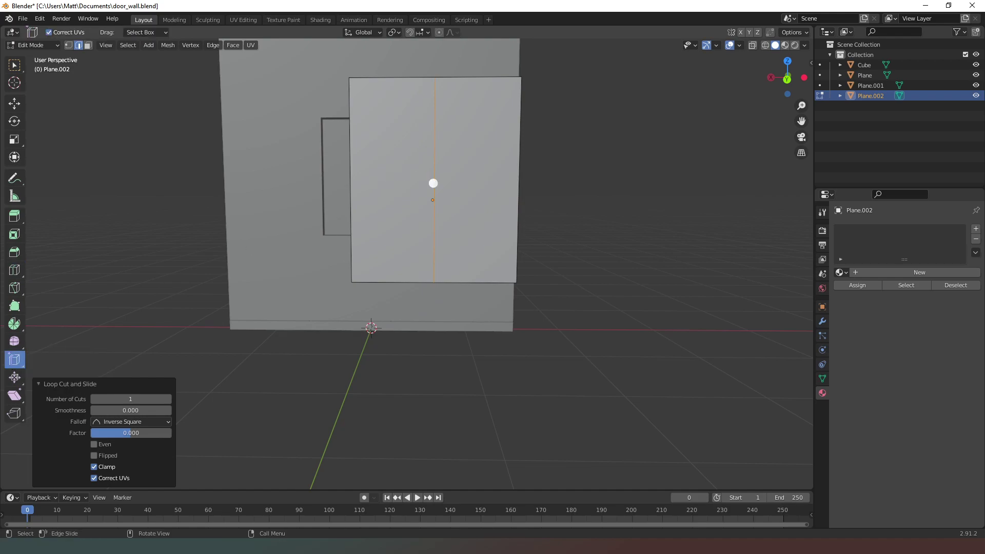
left_click_drag(433, 183, 362, 184)
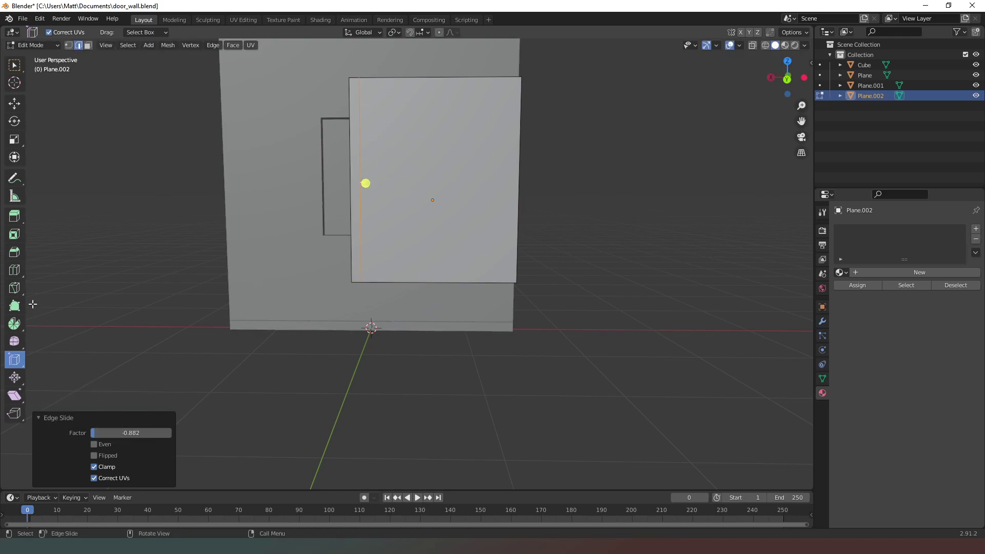
left_click(20, 270)
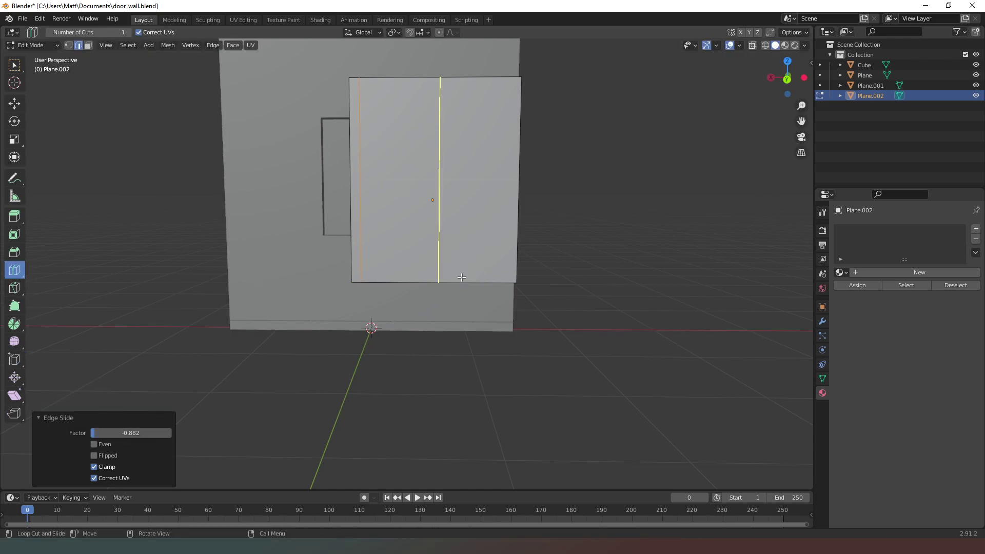
left_click_drag(461, 278, 526, 266)
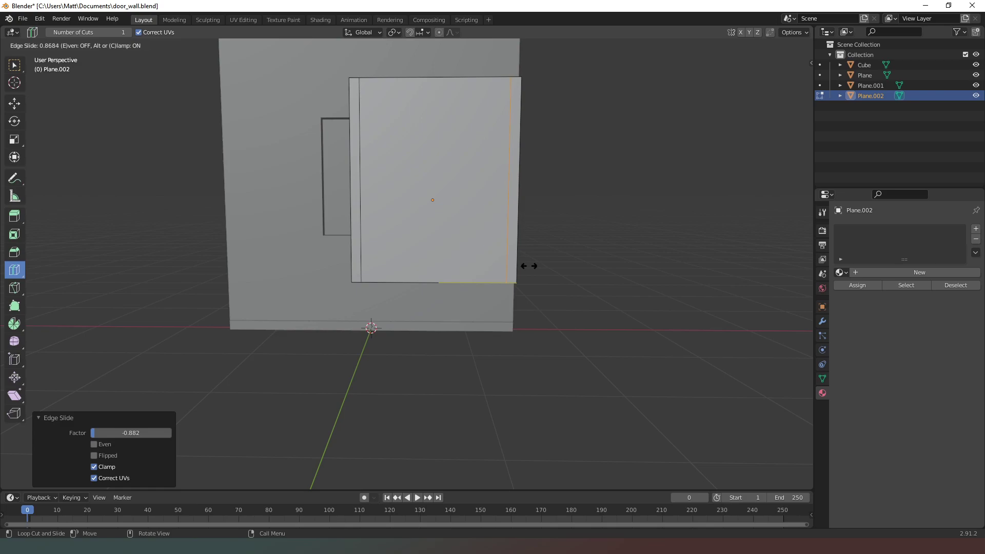
left_click_drag(528, 266, 529, 266)
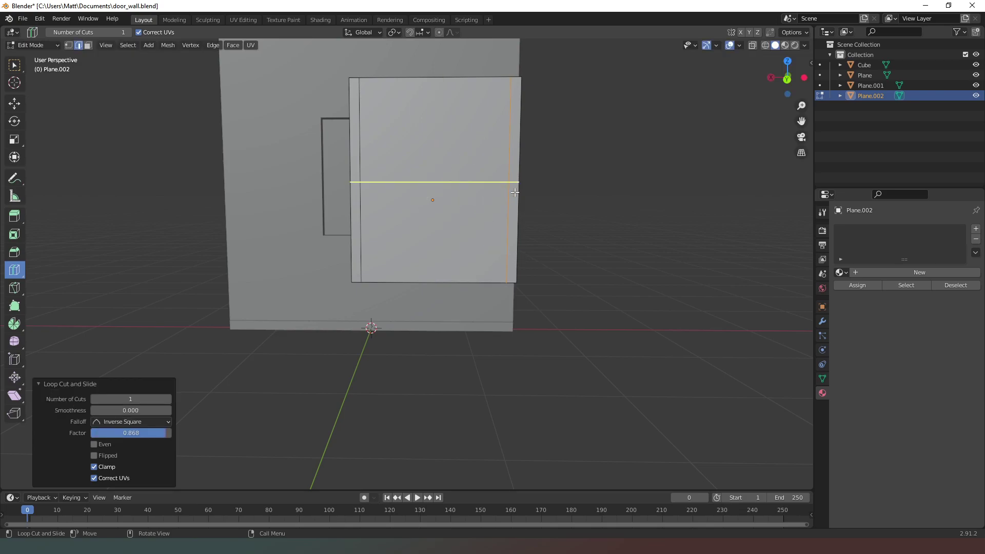
Add two horizontal loop cuts across the panel, near its lower edge (factor about 0.92) and near its upper edge (factor about -0.84).
left_click_drag(513, 191, 519, 283)
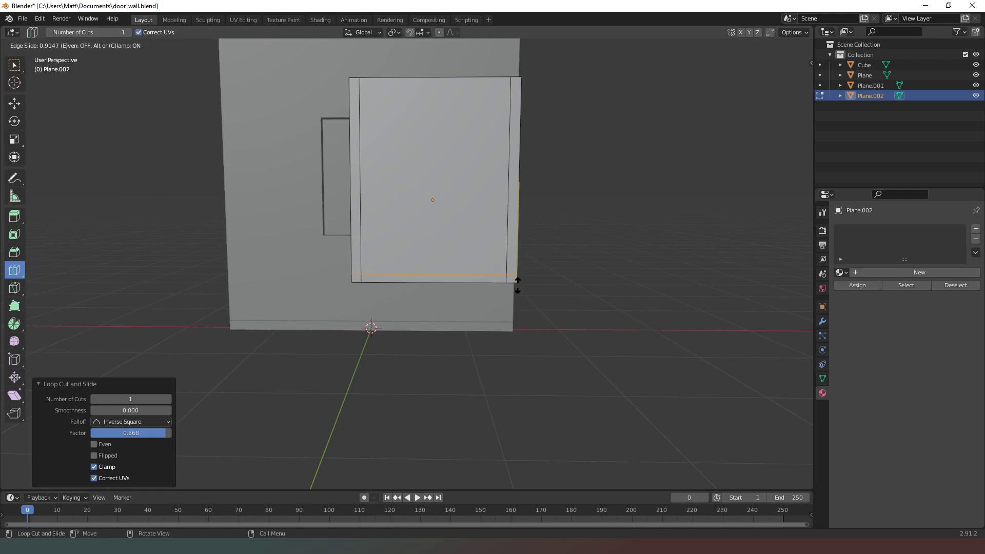
left_click_drag(518, 285, 518, 284)
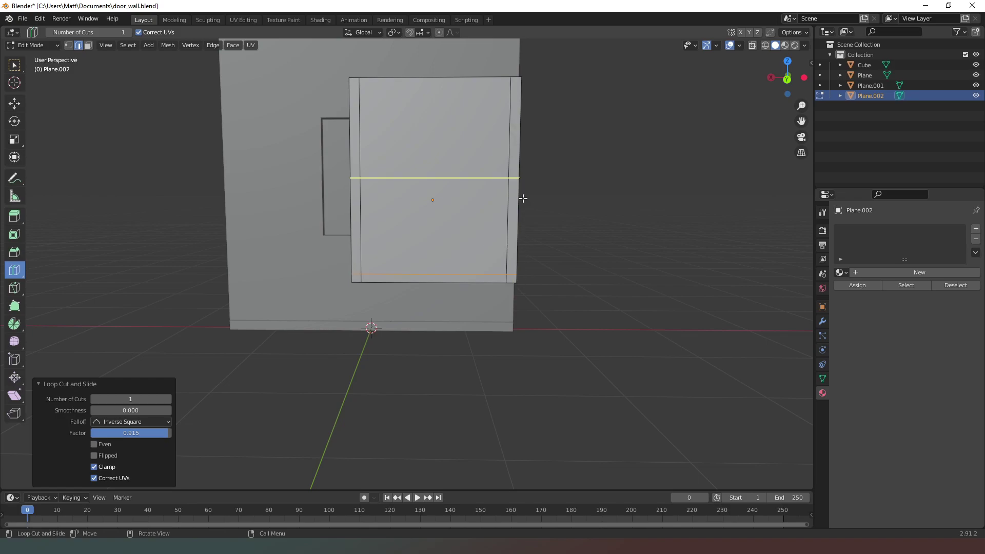
left_click_drag(500, 144, 488, 91)
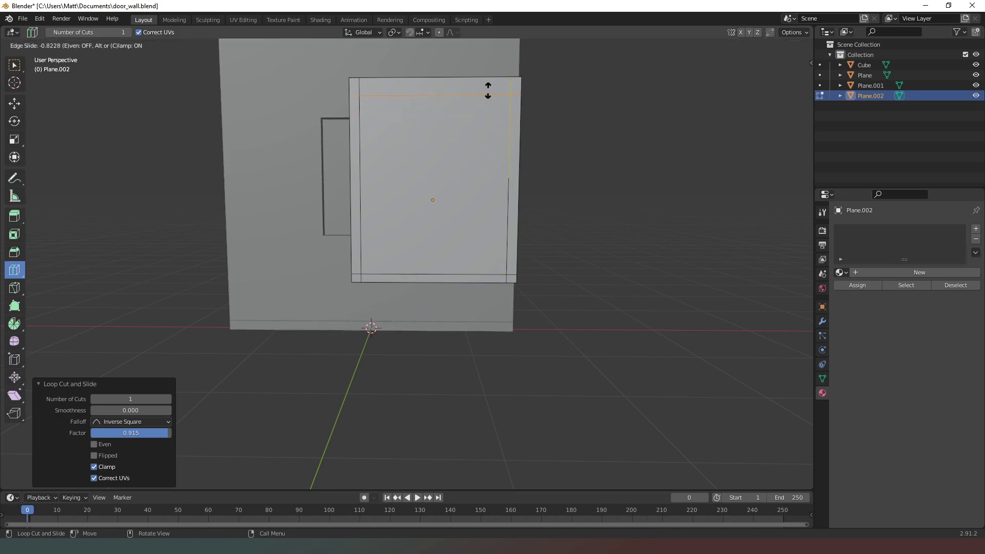
left_click_drag(488, 90, 488, 89)
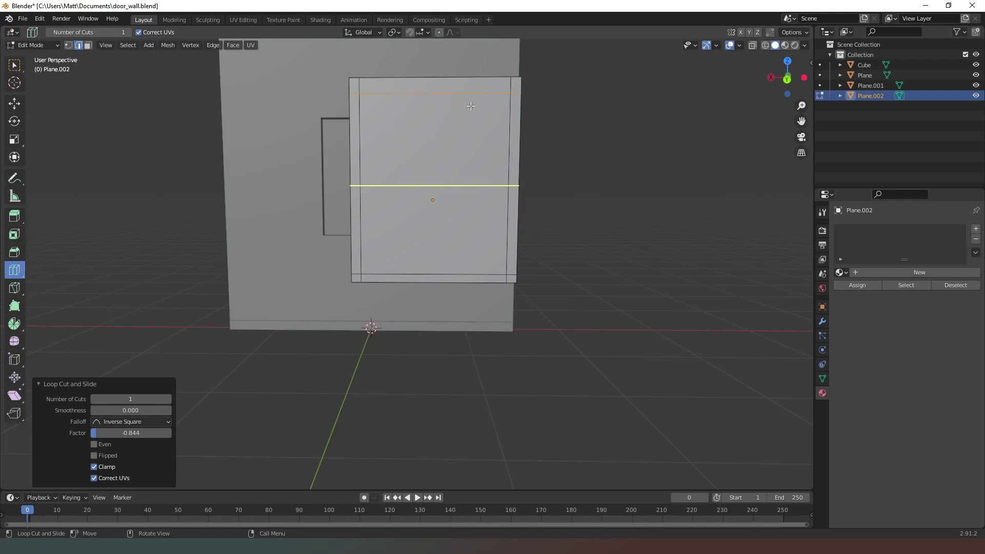
Delete the panel's large central face in face selection mode, leaving only the surrounding border.
left_click(15, 70)
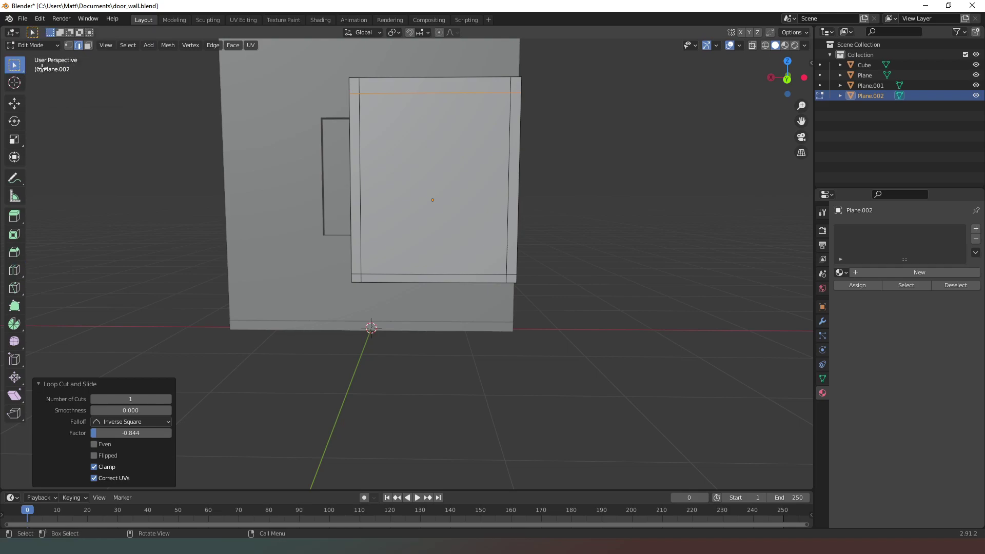
left_click(415, 118)
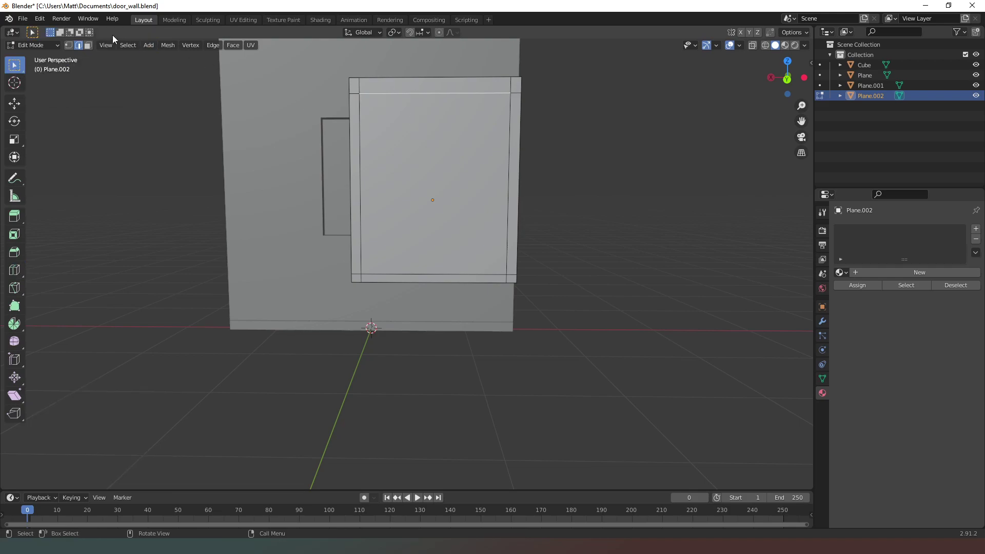
left_click(89, 45)
left_click(468, 170)
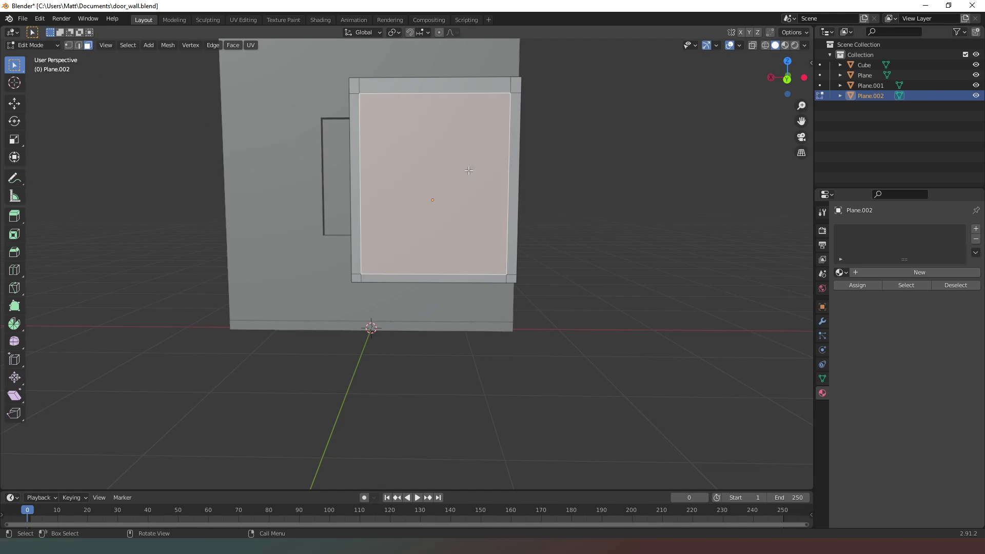
key("x")
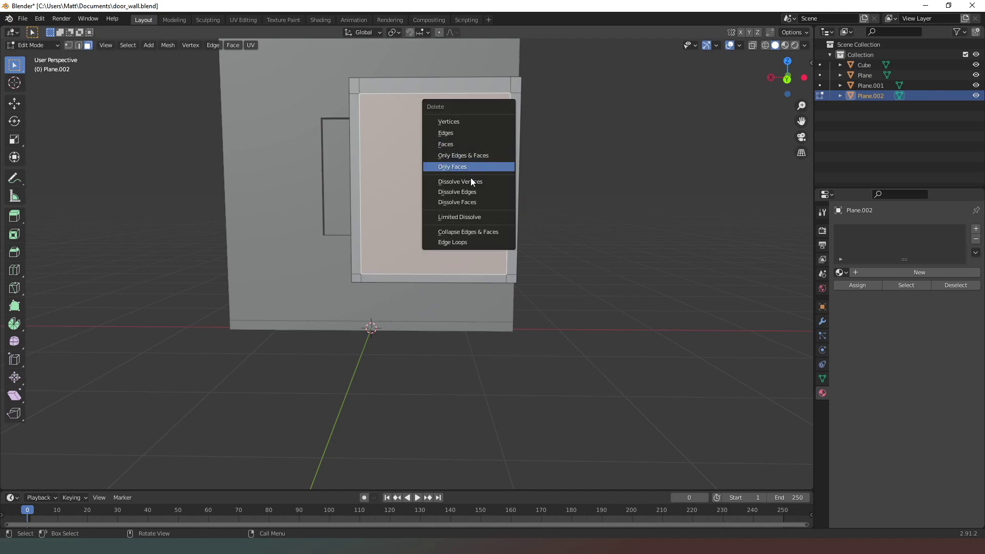
left_click(466, 143)
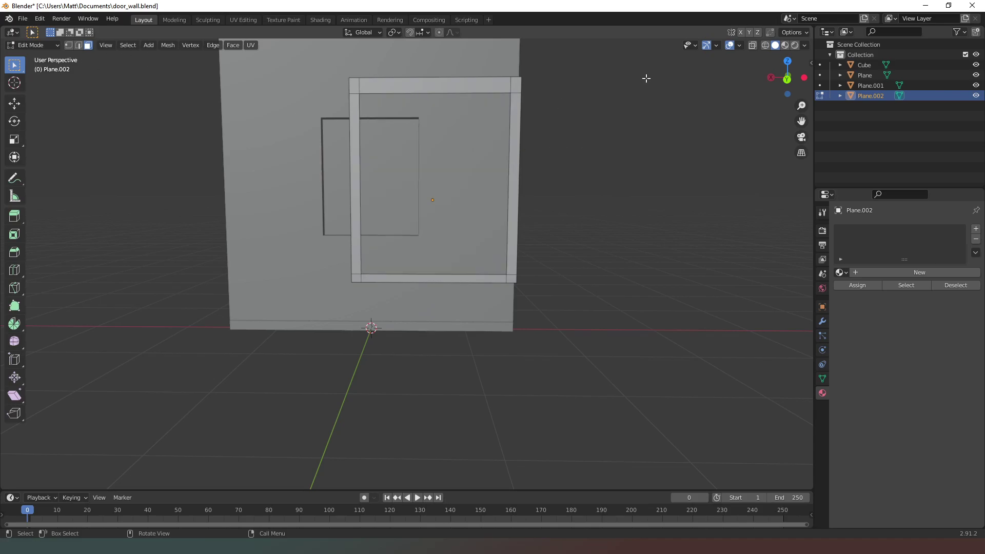
Select all faces of the border and extrude them 0.05 m along their normal toward the wall.
left_click_drag(774, 72, 748, 76)
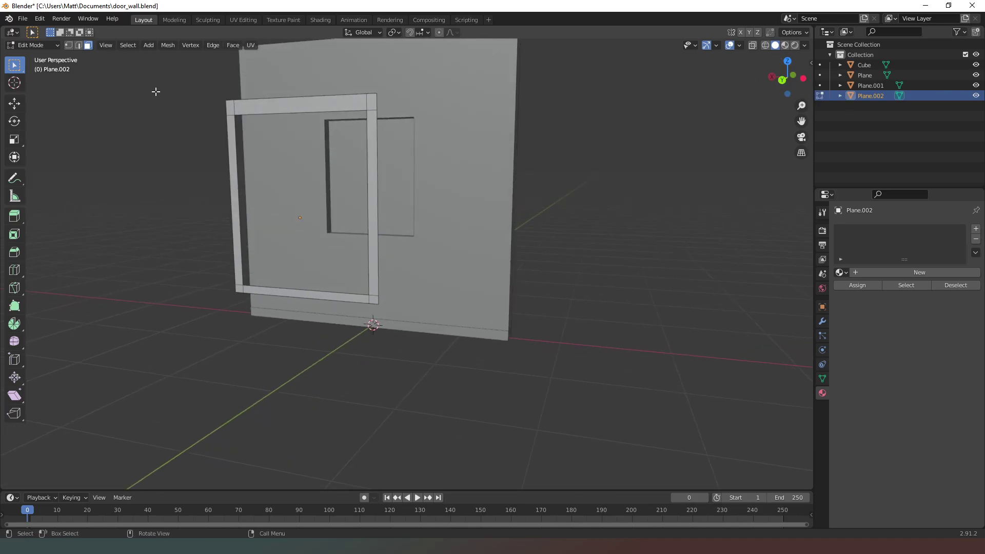
left_click_drag(179, 79, 441, 343)
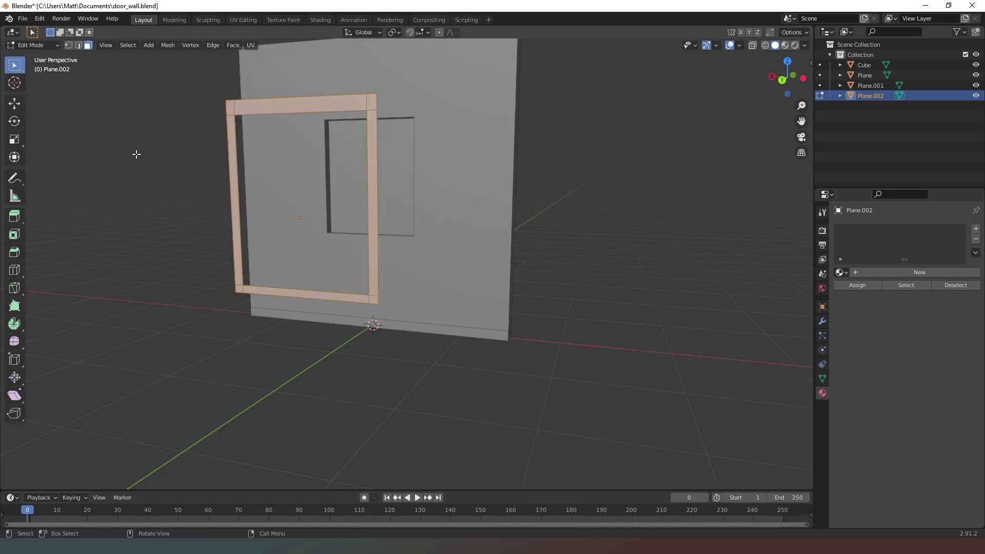
left_click(19, 215)
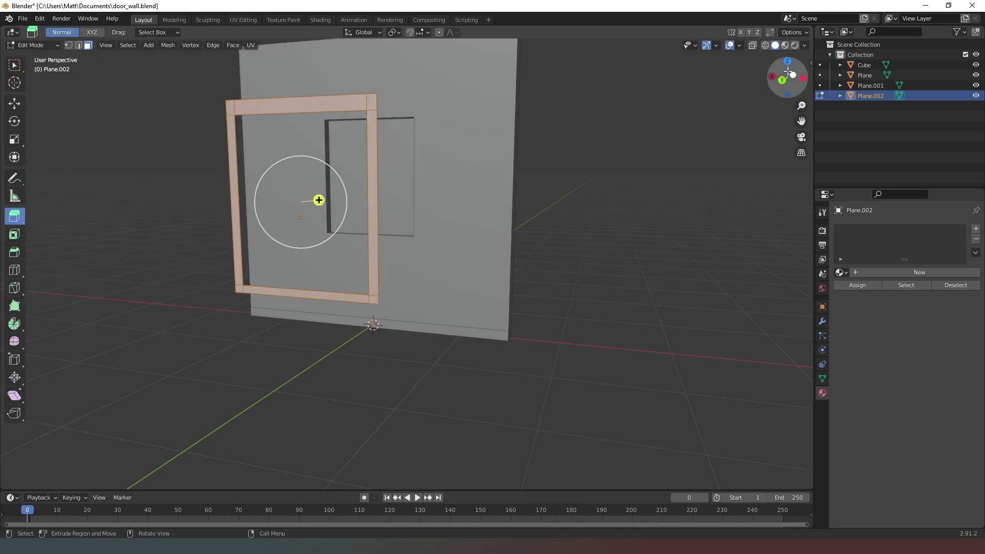
left_click_drag(788, 77, 268, 178)
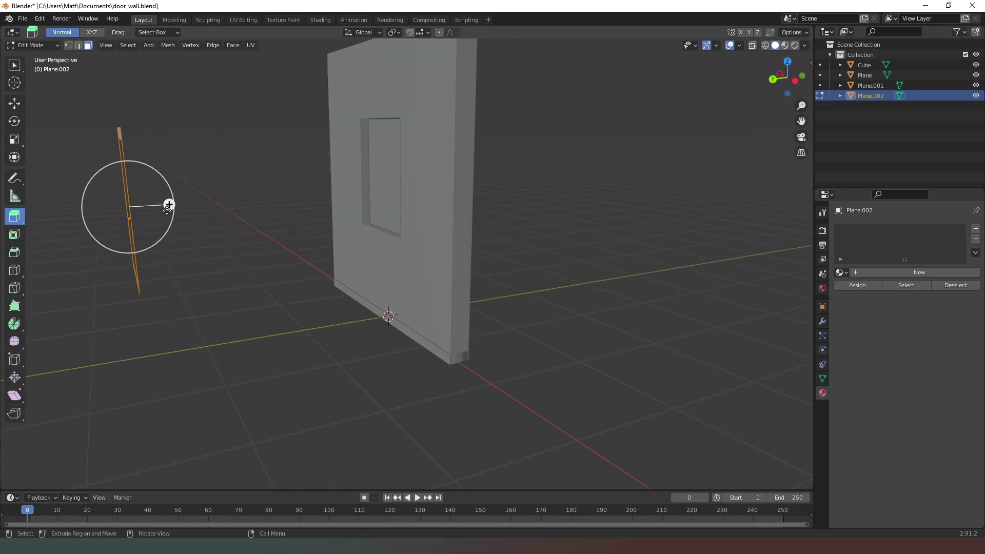
left_click_drag(169, 205, 177, 203)
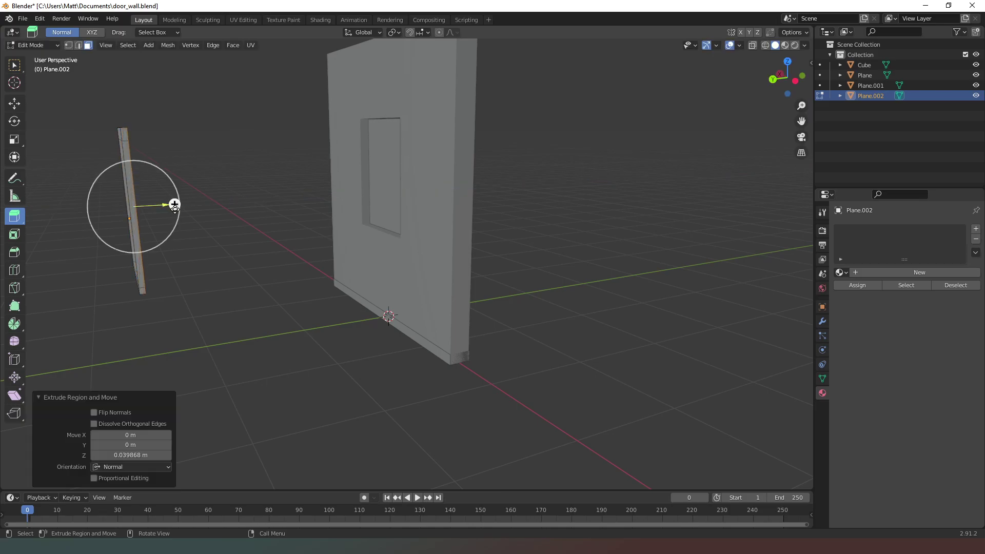
double_click(151, 455)
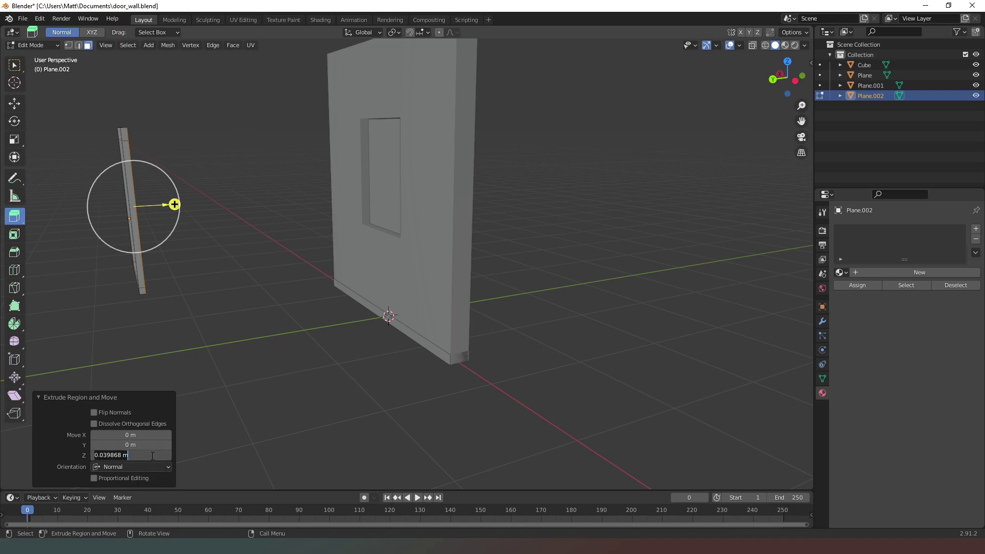
type("0.05")
key("Return")
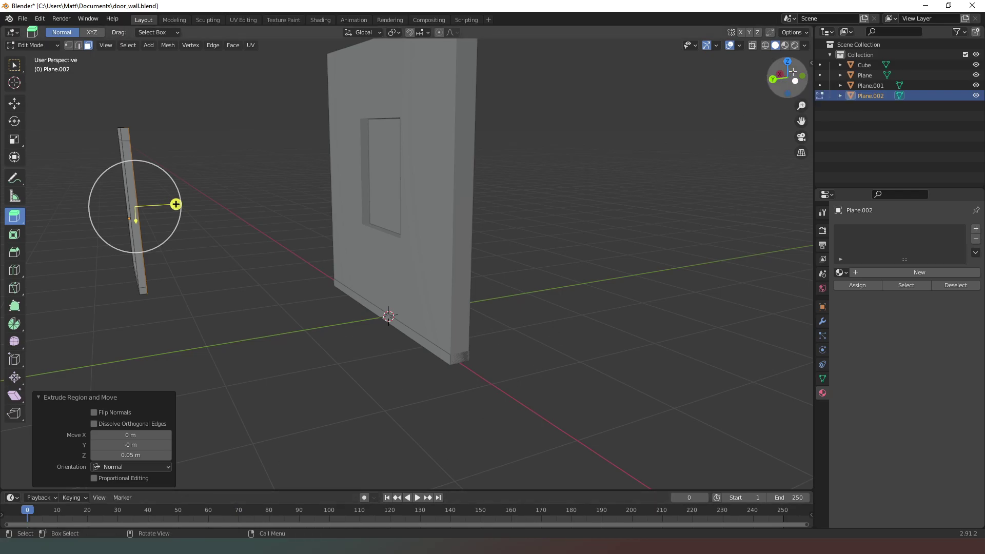
Select the bottom rail's faces, including both corners, on the side facing away from the wall and extrude them 0.1 m outward.
mouse_move(785, 83)
left_mouse_down()
mouse_move(728, 87)
mouse_move(793, 72)
left_mouse_up()
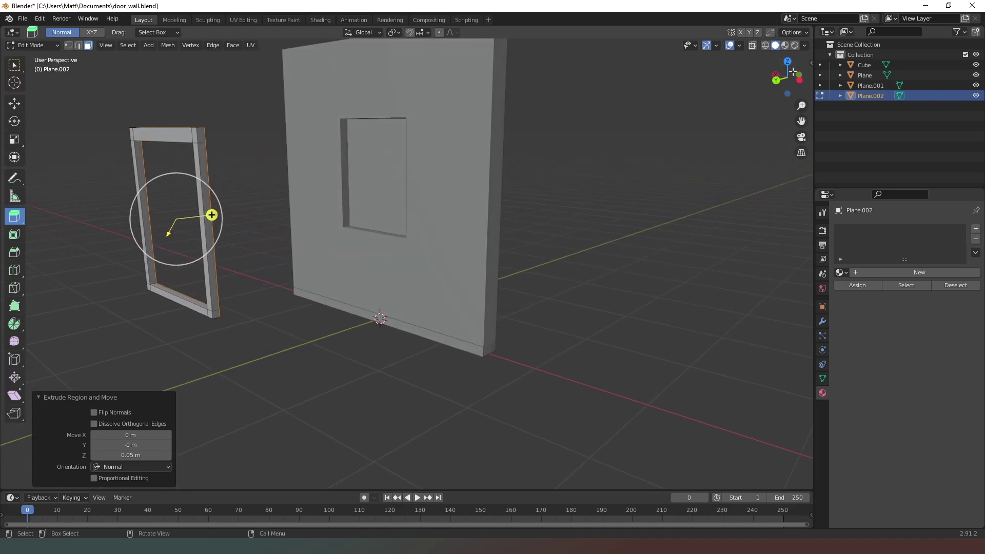
left_click(196, 304)
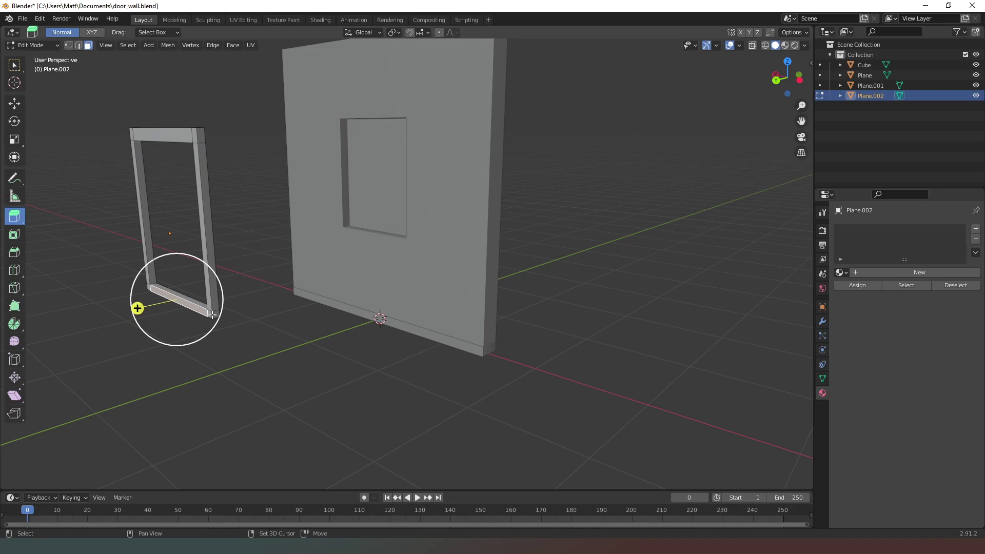
left_click(169, 298, "shift")
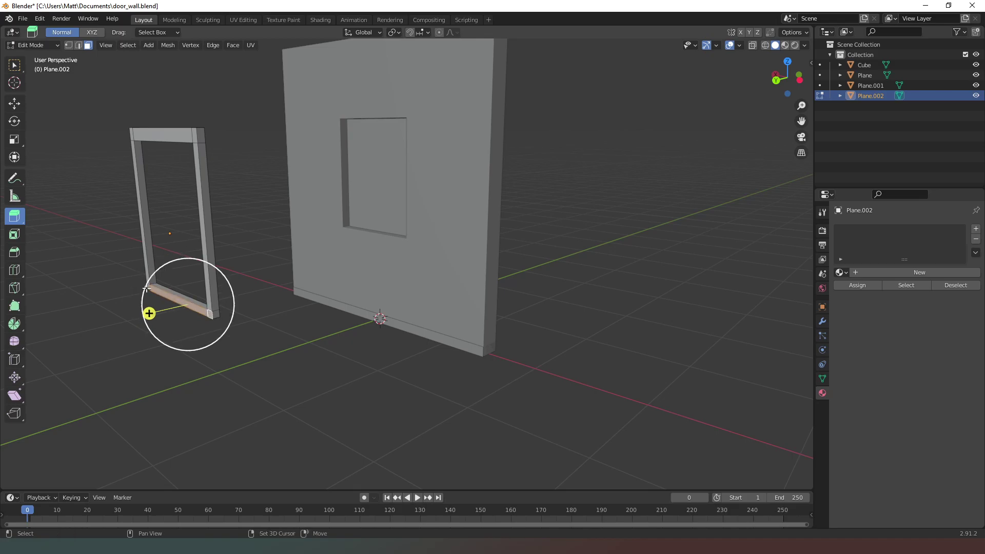
left_click_drag(793, 77, 688, 81)
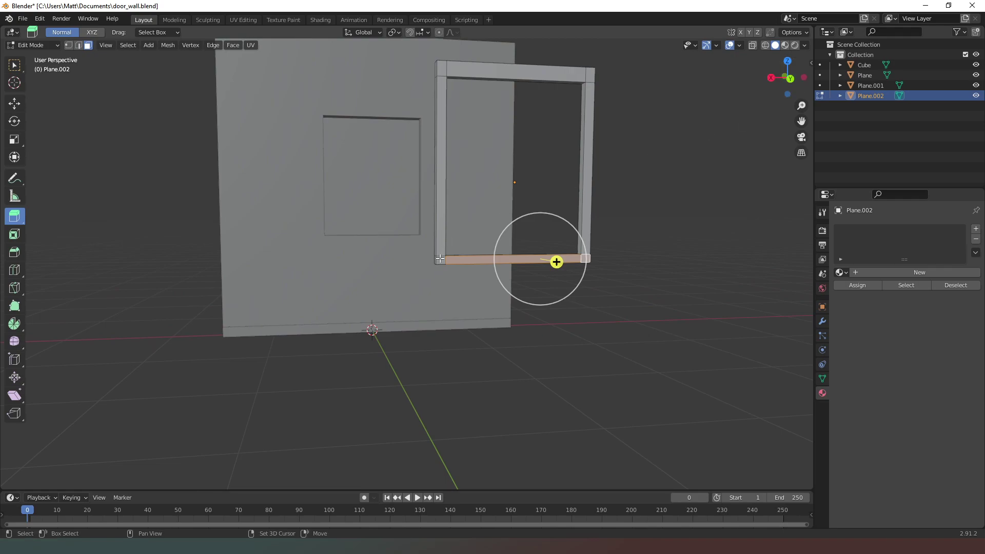
left_click_drag(785, 80, 772, 81)
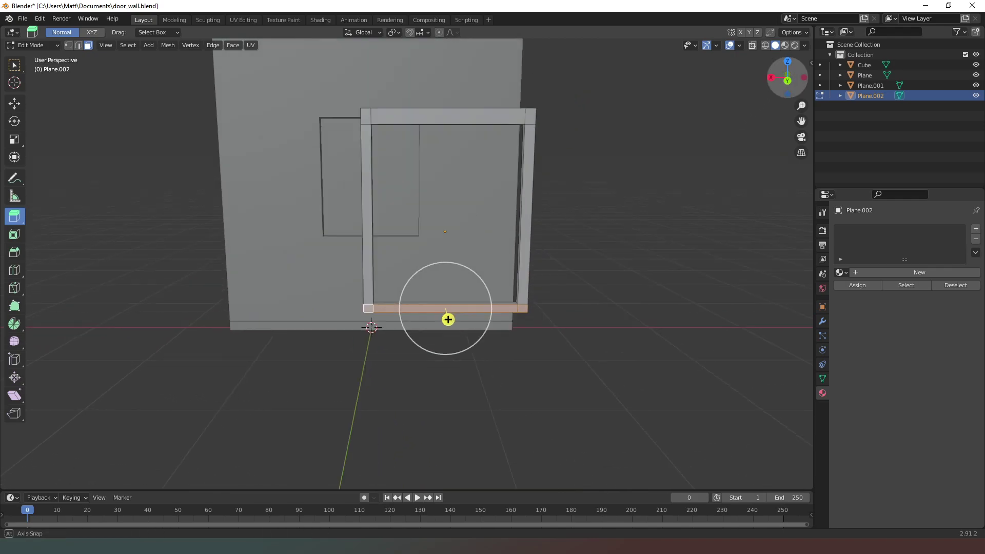
middle_click_drag(448, 320, 178, 356)
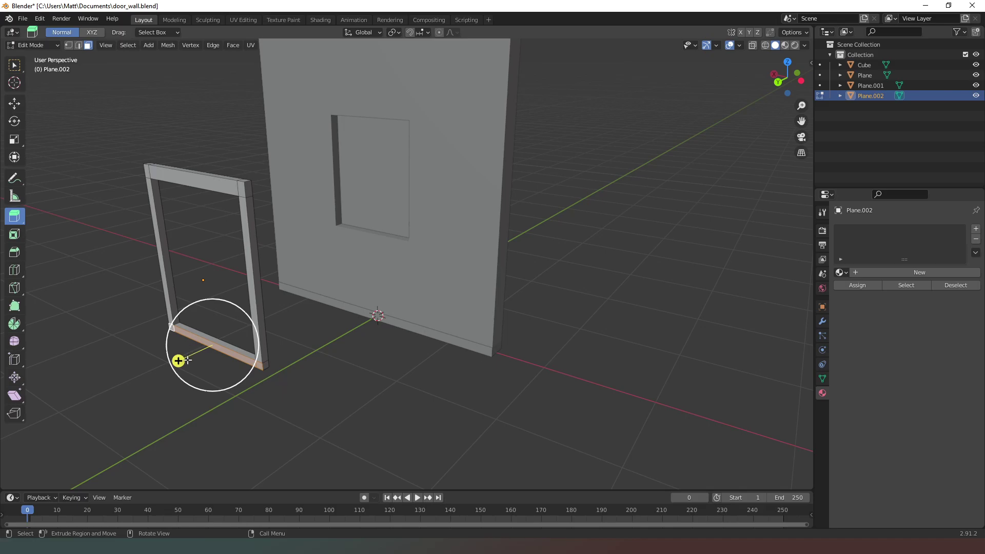
left_click_drag(182, 363, 168, 375)
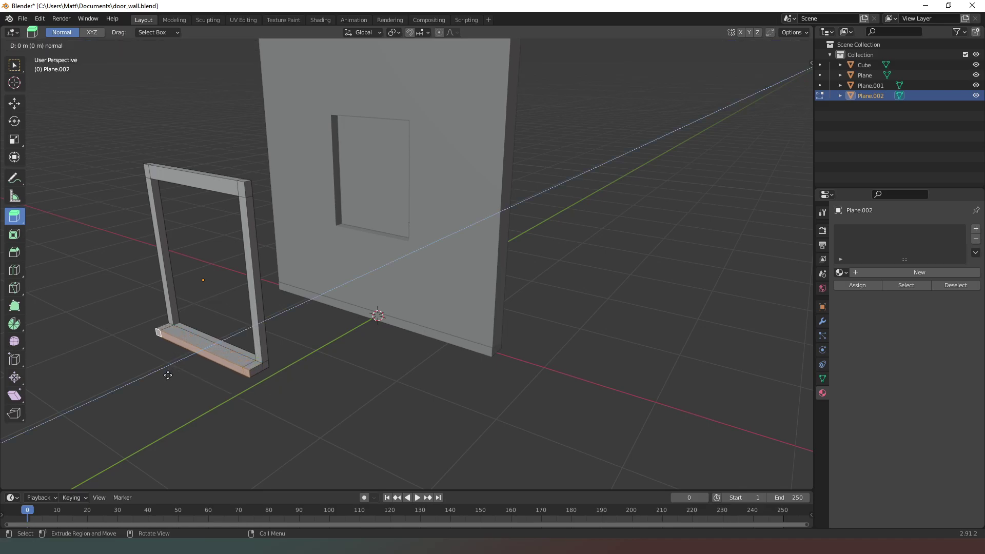
left_click_drag(168, 375, 168, 375)
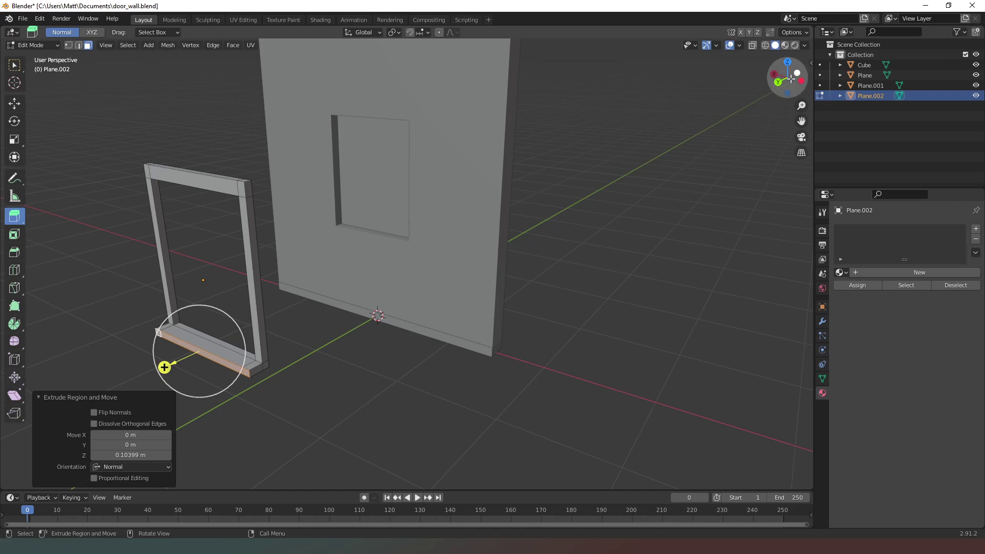
left_click_drag(793, 78, 764, 78)
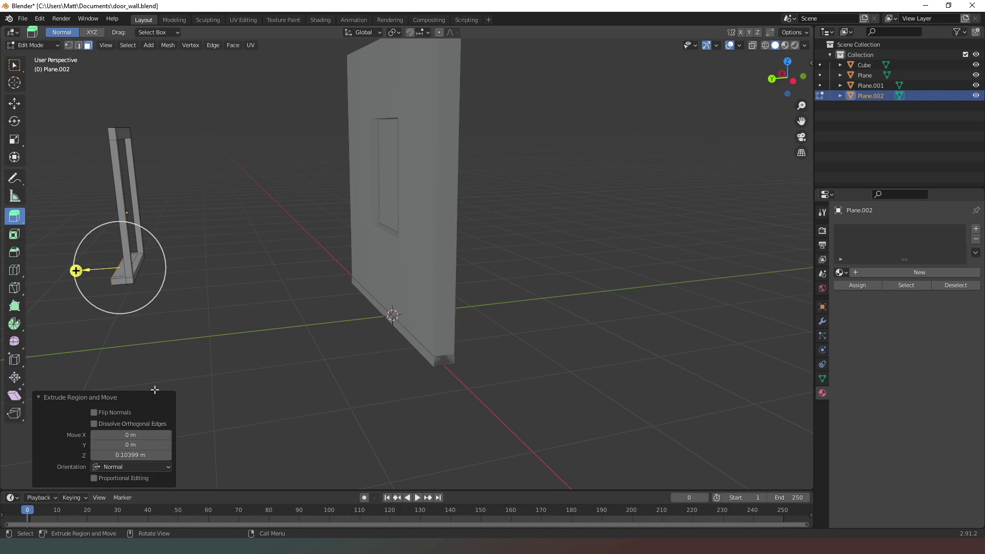
left_click(154, 457)
key("BackSpace")
key("Return")
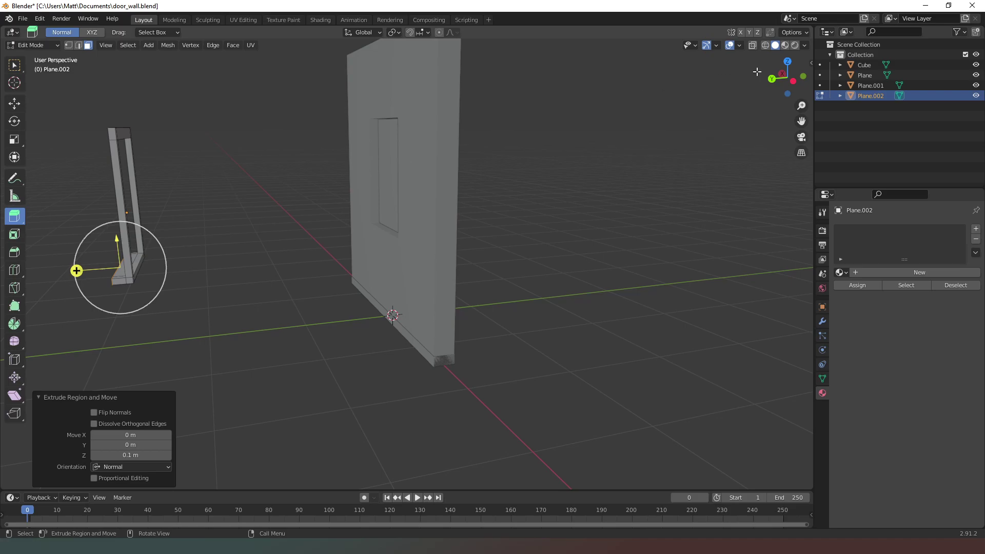
Select the bottom rail's faces, including both corners, on the side facing the wall and extrude them 0.1 m along their normal.
left_click_drag(785, 76, 808, 77)
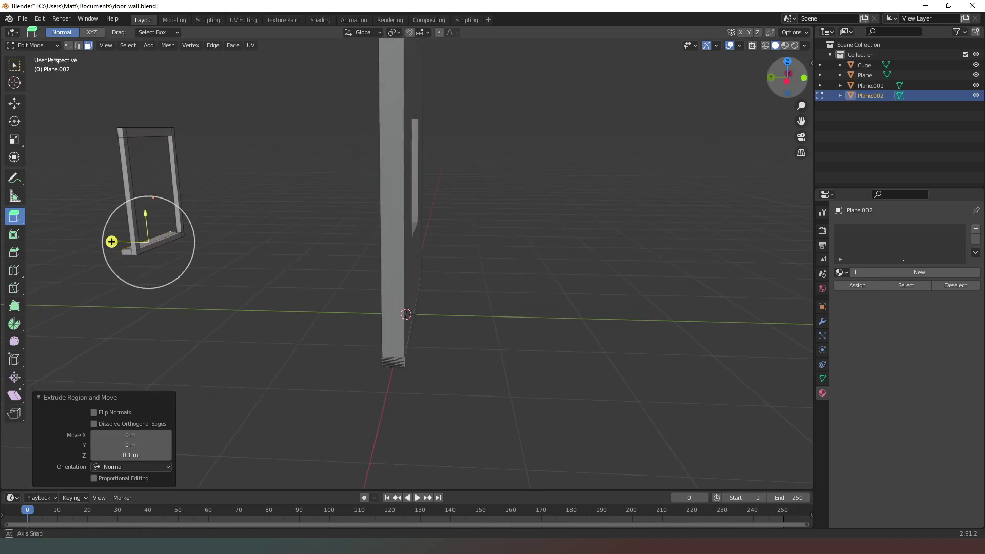
left_click(182, 234)
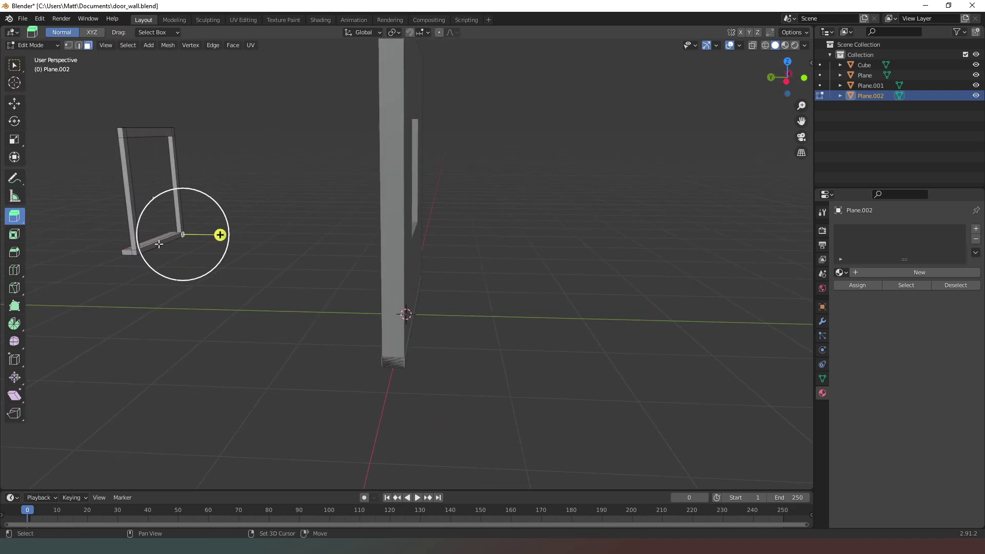
left_click(140, 253, "shift")
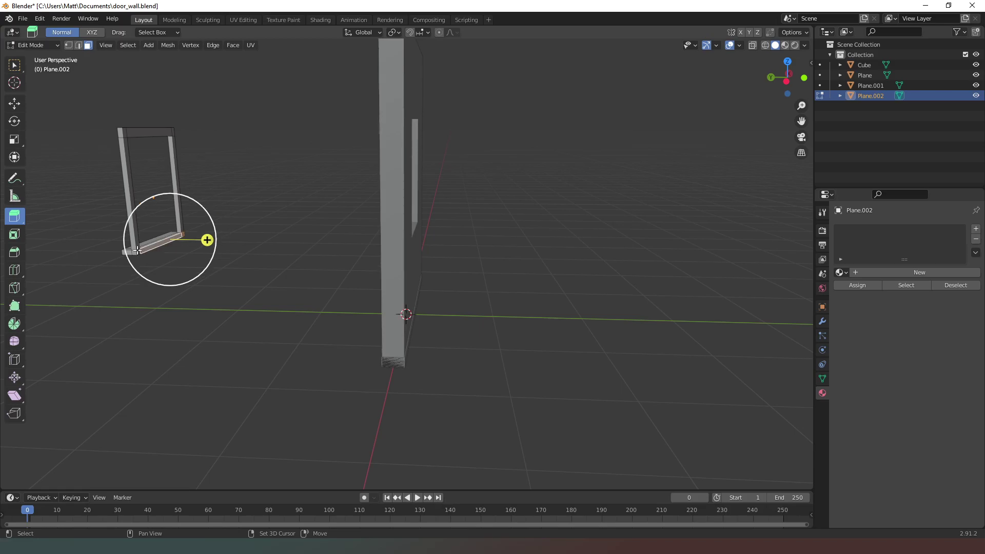
left_click(138, 251, "shift")
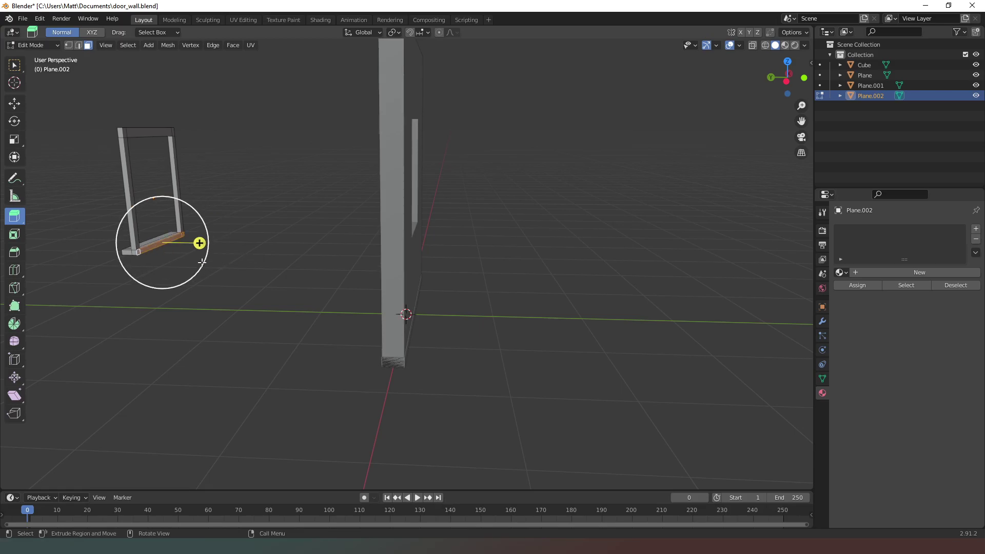
left_click_drag(199, 244, 207, 245)
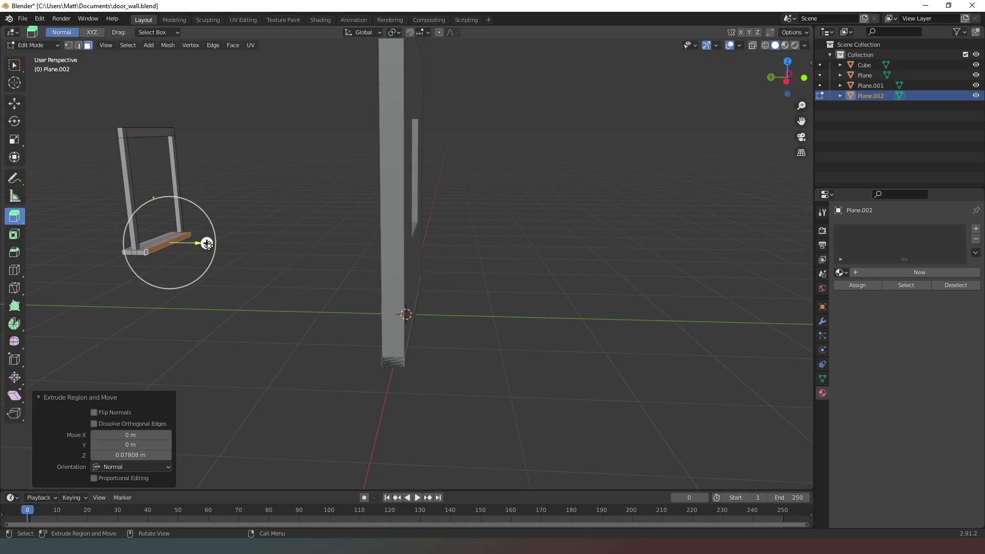
left_click(139, 454)
type("1")
key("Return")
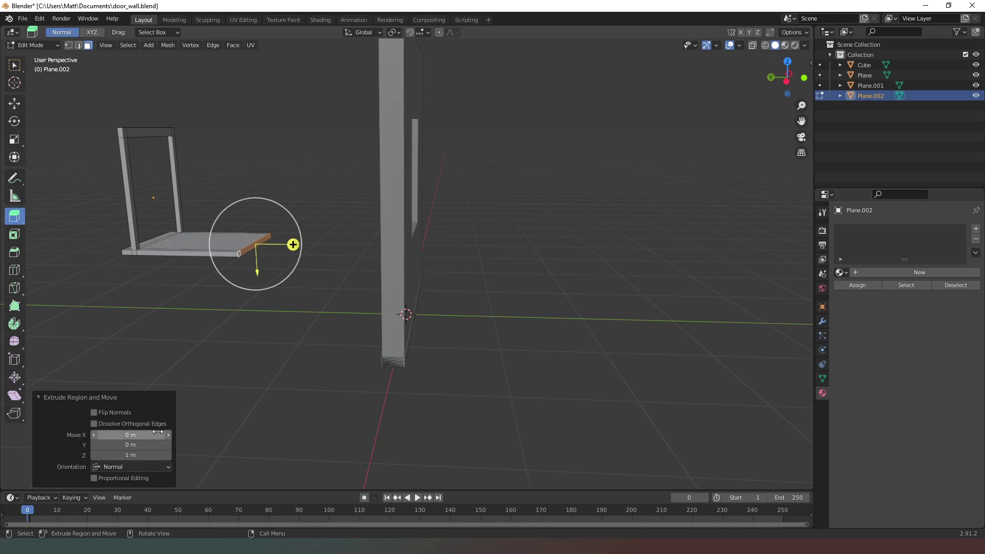
left_click(135, 455)
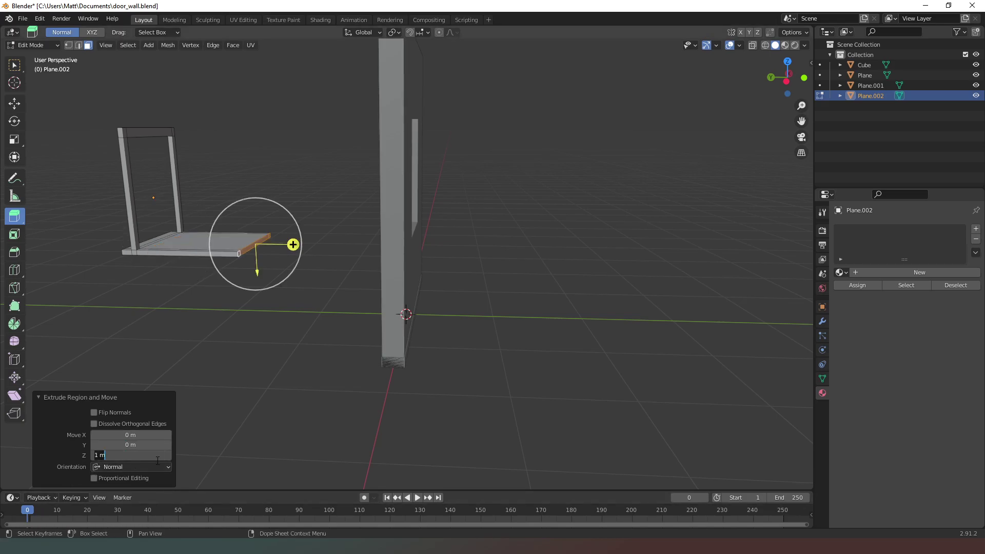
type("0.1")
key("Return")
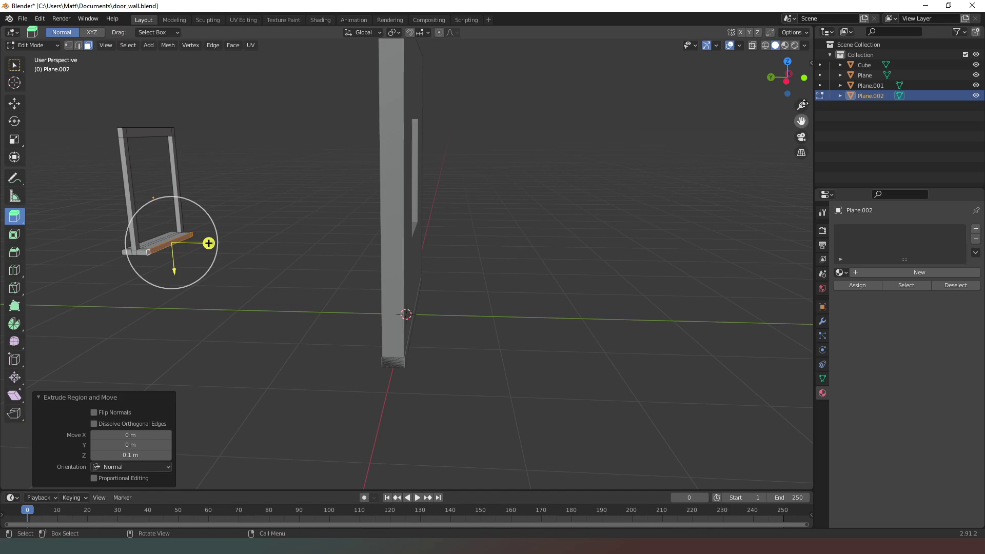
Return to Object Mode and check the glass pane's location values in the object properties.
left_click_drag(788, 77, 287, 89)
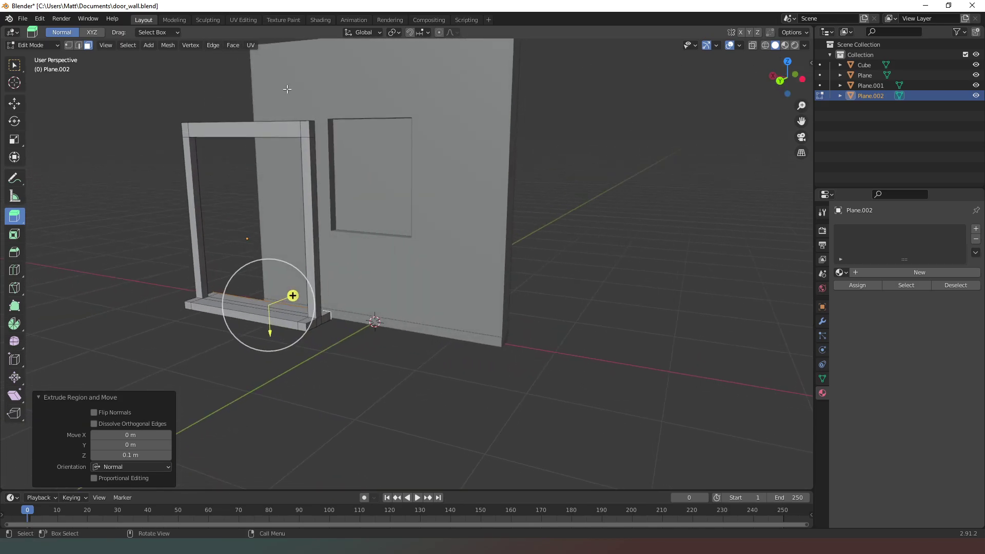
left_click(57, 45)
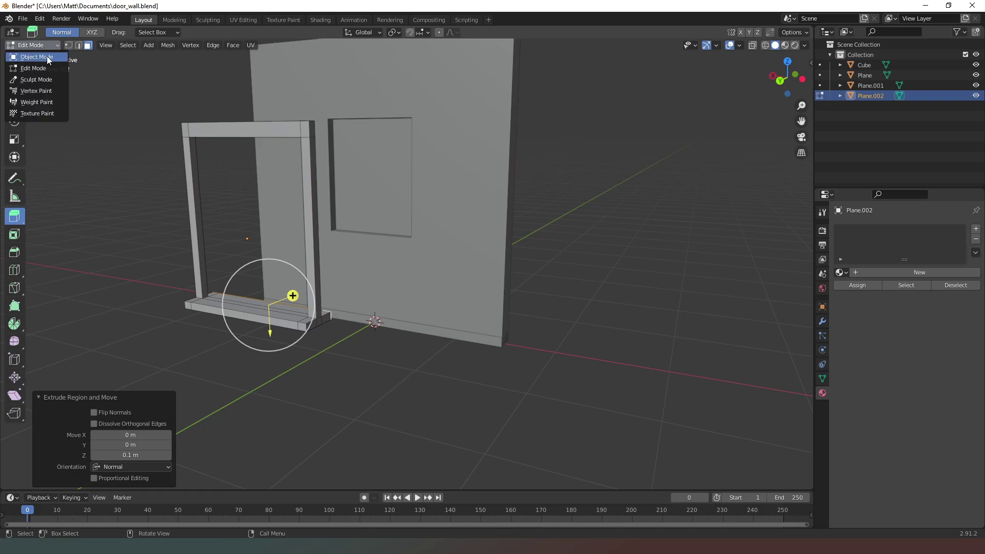
left_click(48, 56)
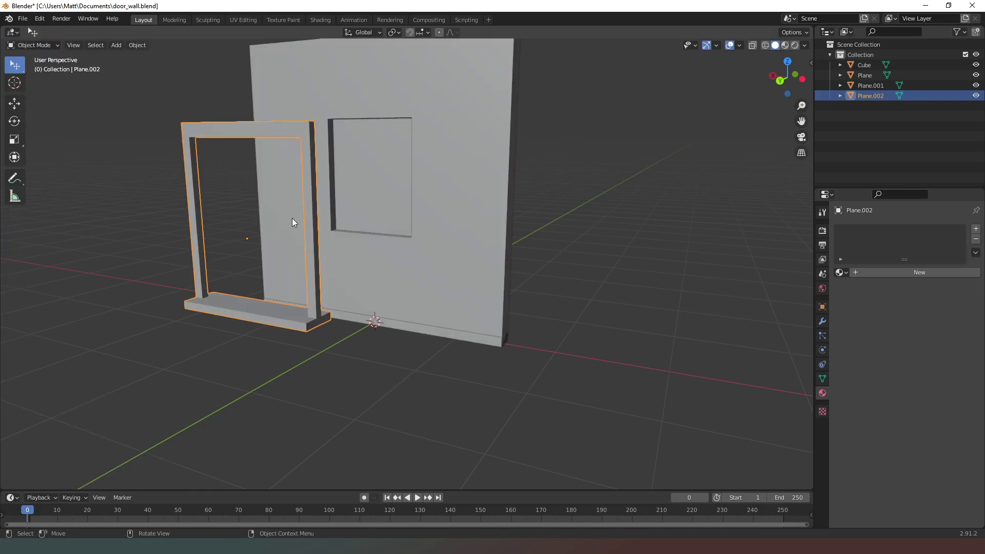
left_click(867, 85)
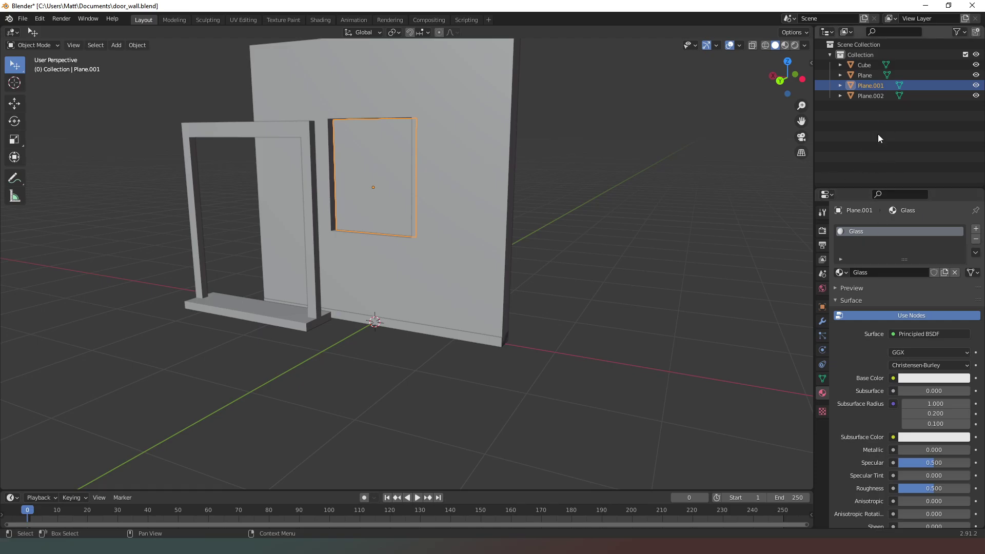
left_click(872, 96)
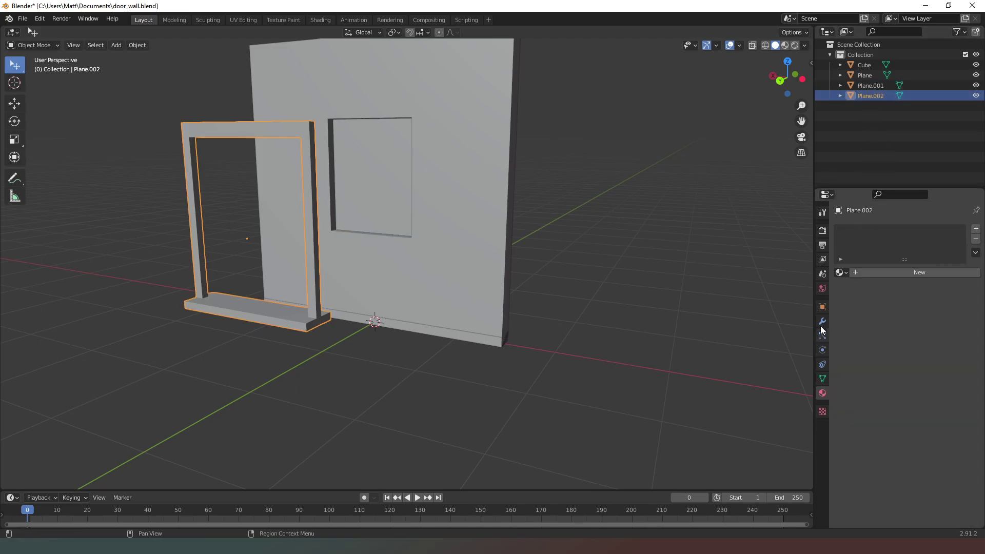
left_click(822, 307)
left_click(879, 85)
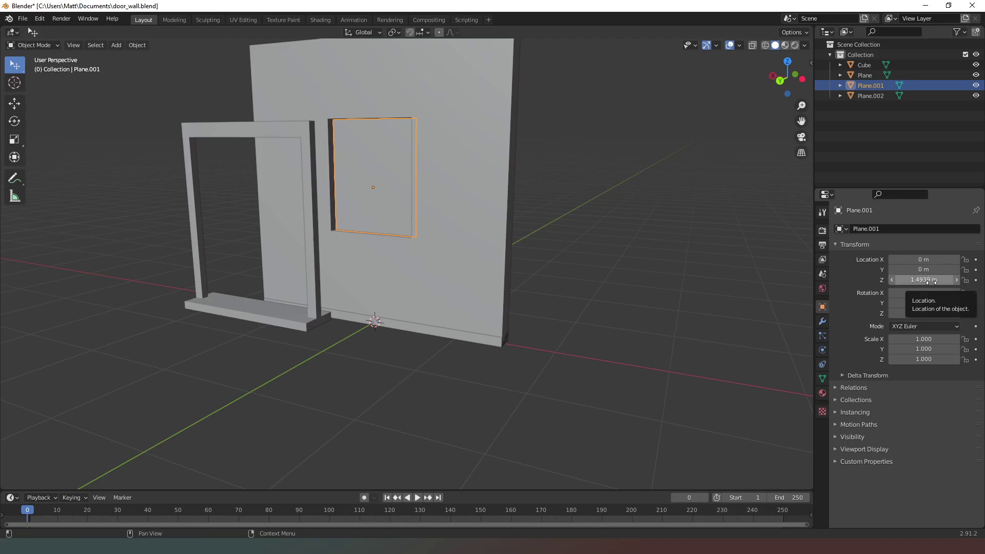
Set the window frame's location to X 0 m, Y 0 m and Z 1.5 m.
left_click(872, 96)
double_click(923, 259)
type("0")
key("Return")
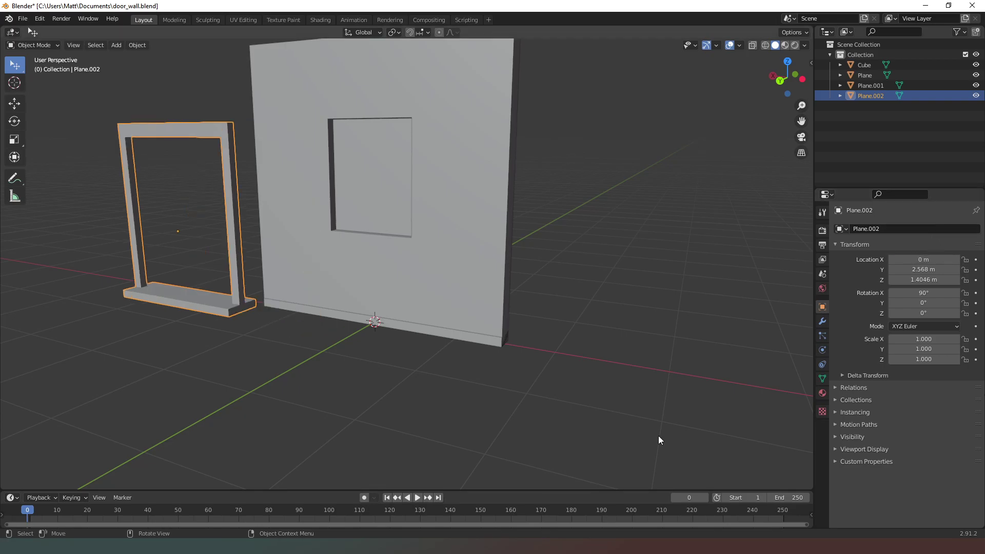
double_click(946, 270)
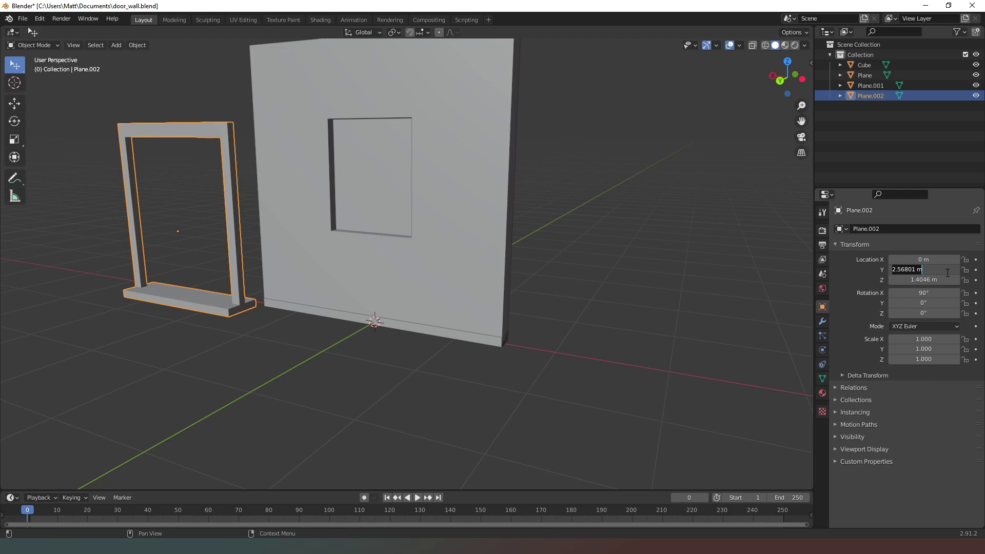
type("0")
key("Return")
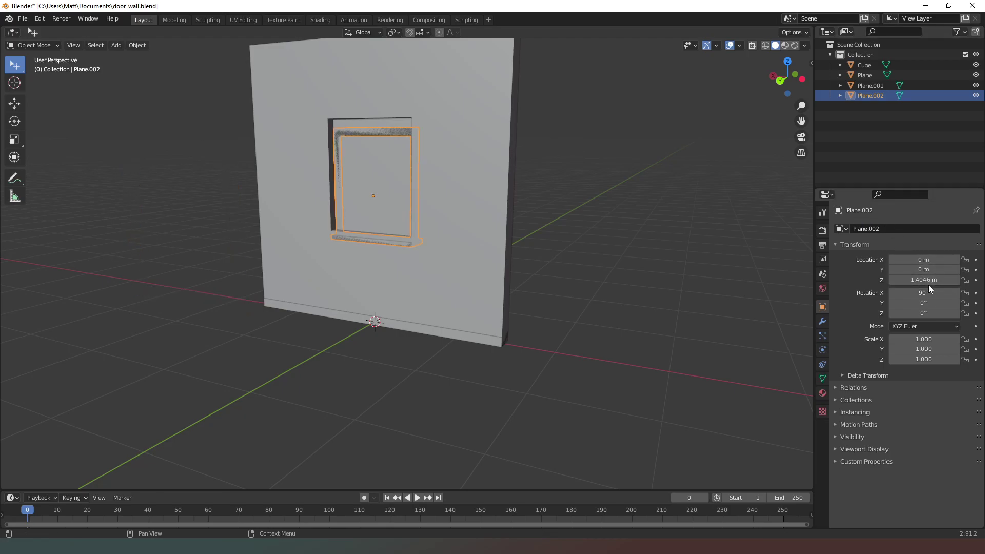
double_click(957, 281)
type("1.5")
key("Return")
Check the frame from the wall's other side and set its Y location to 0.025 m.
left_click_drag(787, 78, 767, 125)
key("w")
key("w")
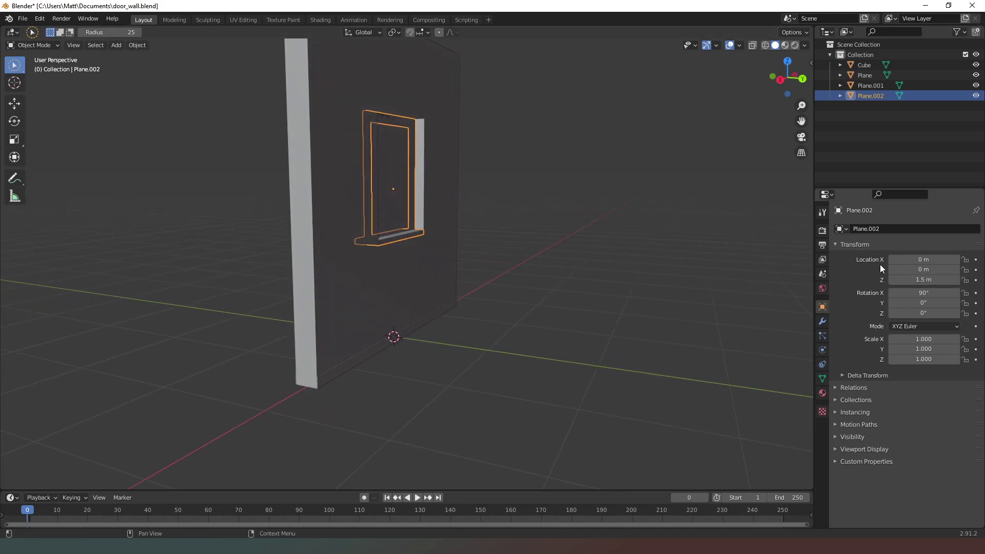
left_click_drag(926, 270, 937, 269)
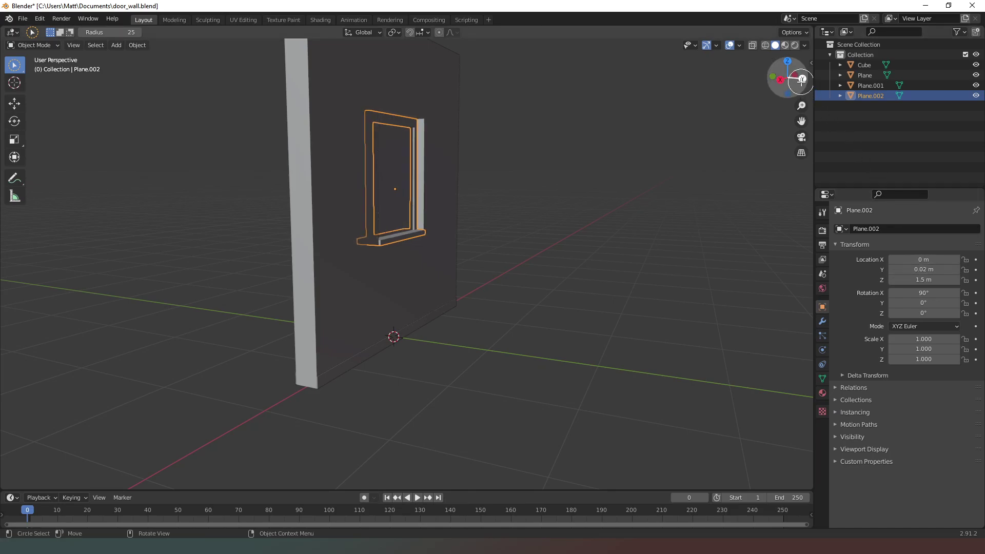
left_click(929, 269)
type("0")
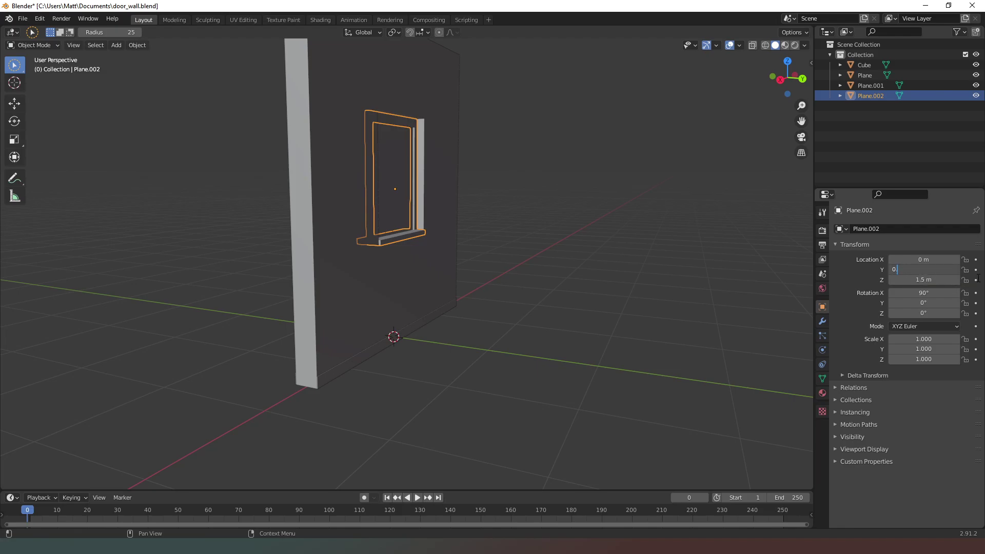
type(".025")
key("Return")
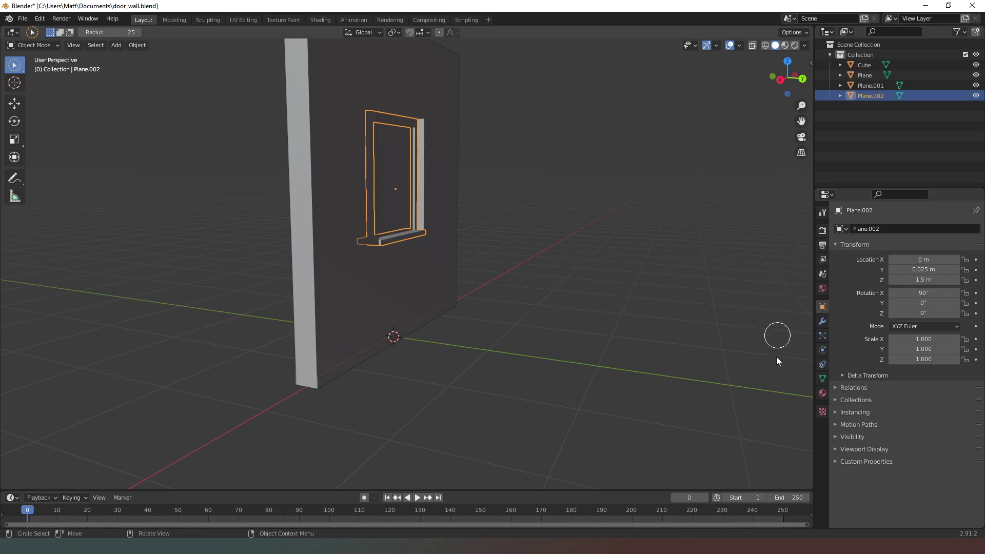
Assign the existing Skirting.002 material to the window frame.
left_click(822, 393)
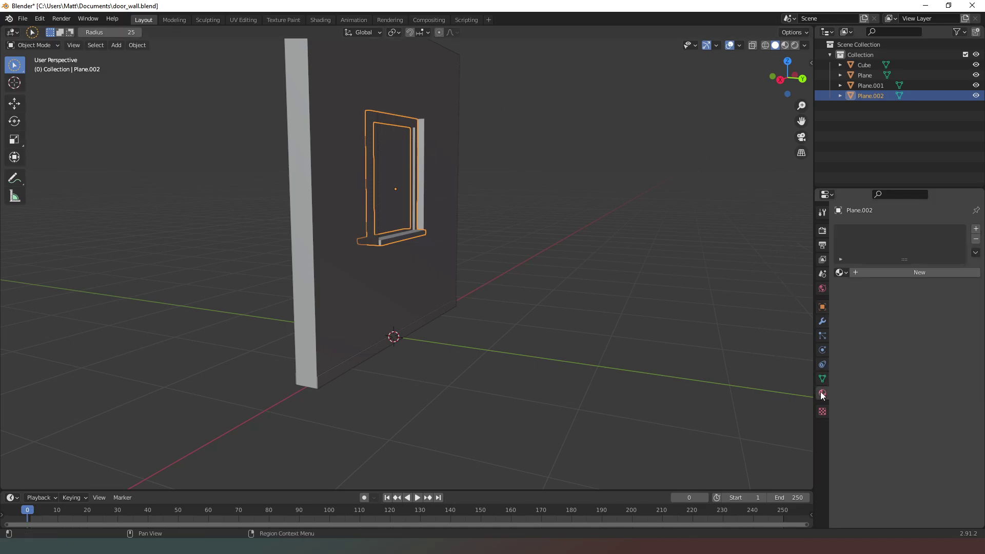
left_click(844, 273)
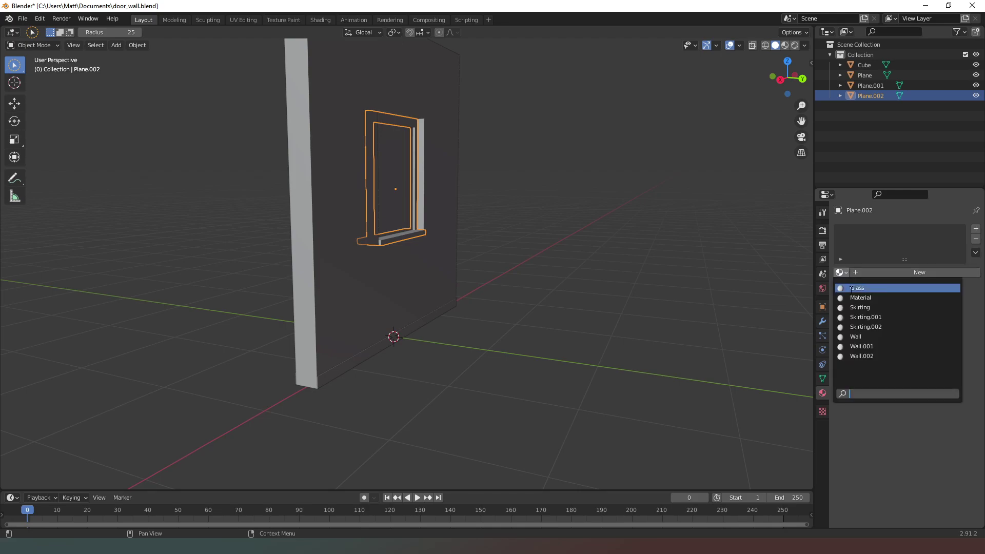
left_click(878, 327)
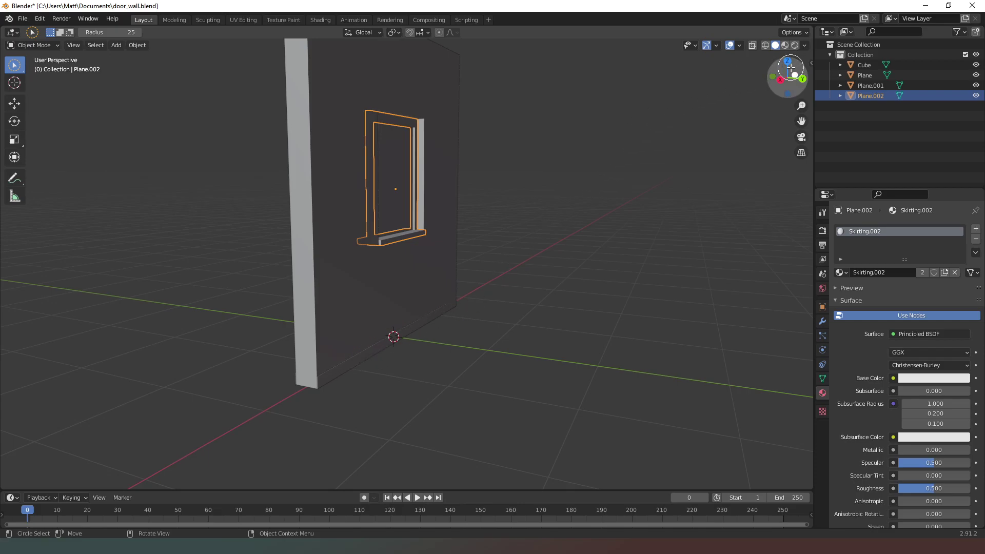
Select the skirting, wall, glass pane and window frame and export them as a Wavefront OBJ file named wall_window_3m.
left_click_drag(787, 77, 651, 66)
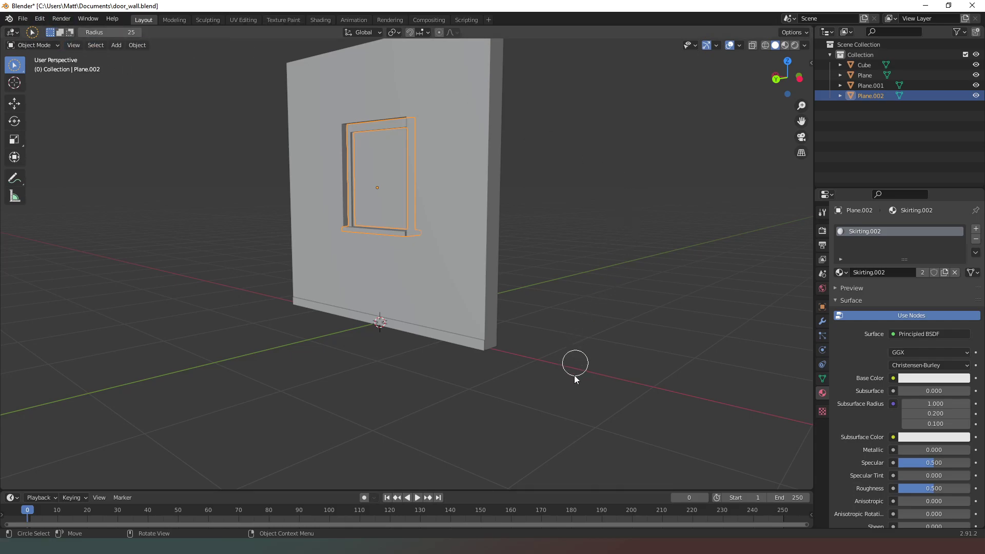
left_click(872, 75, "shift")
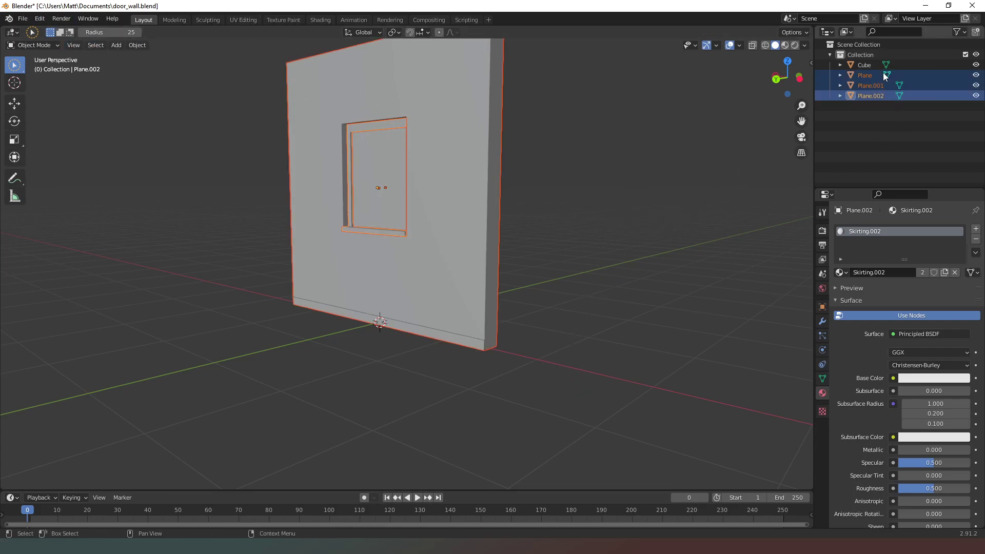
left_click(870, 65)
left_click(873, 92, "shift")
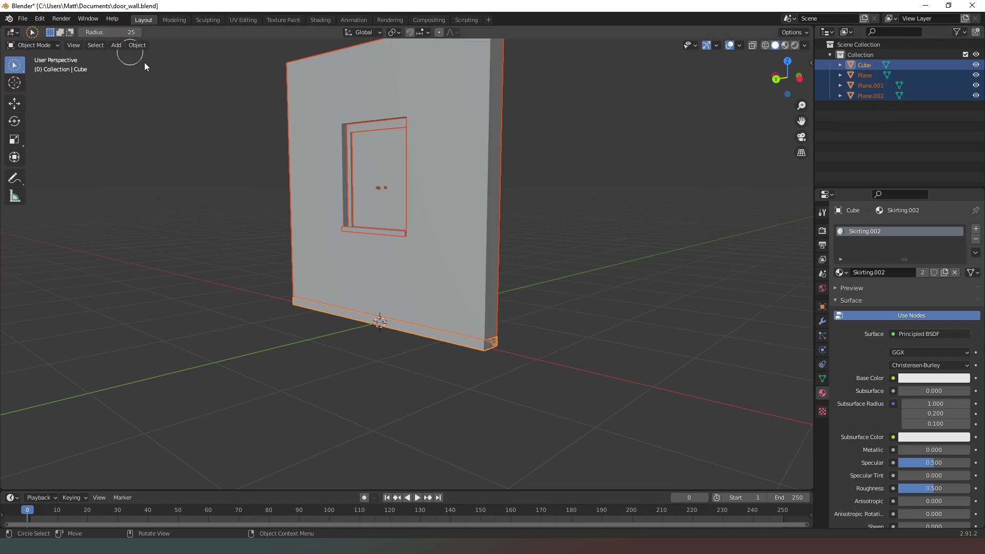
left_click(23, 19)
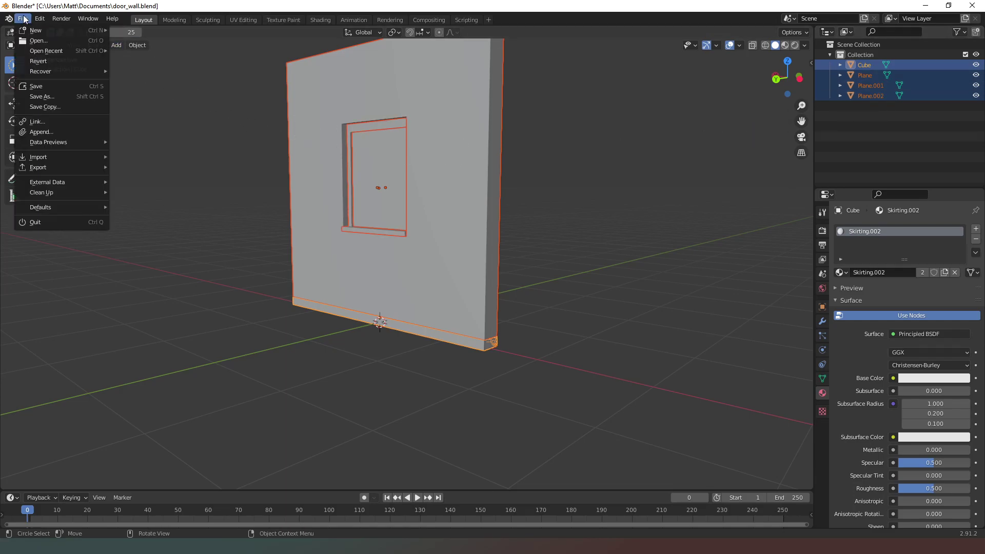
mouse_move(48, 169)
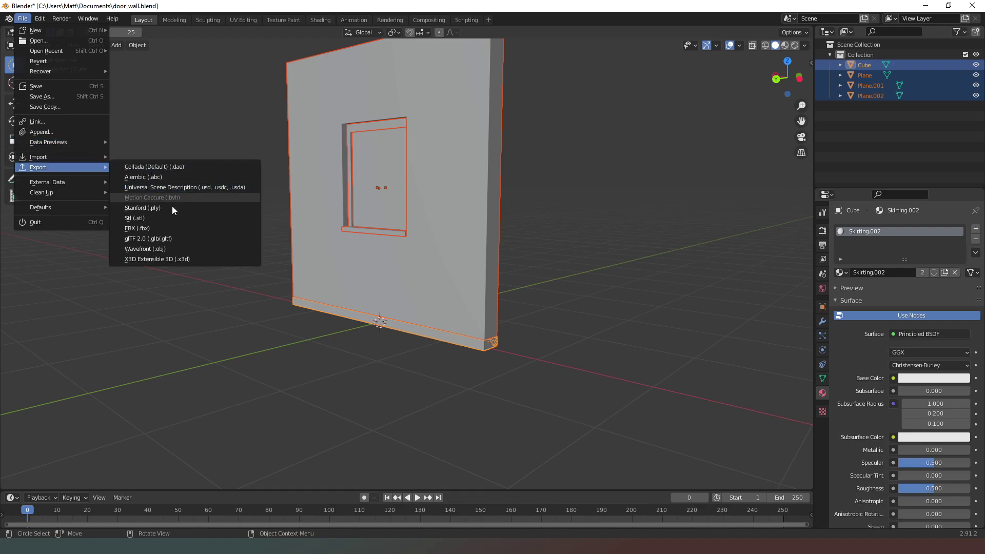
left_click(171, 249)
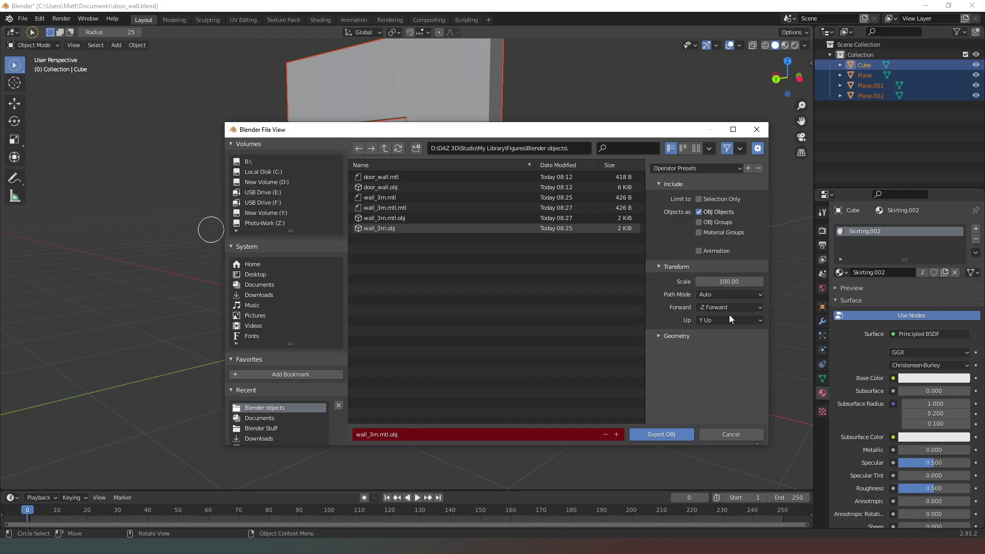
left_click(408, 435)
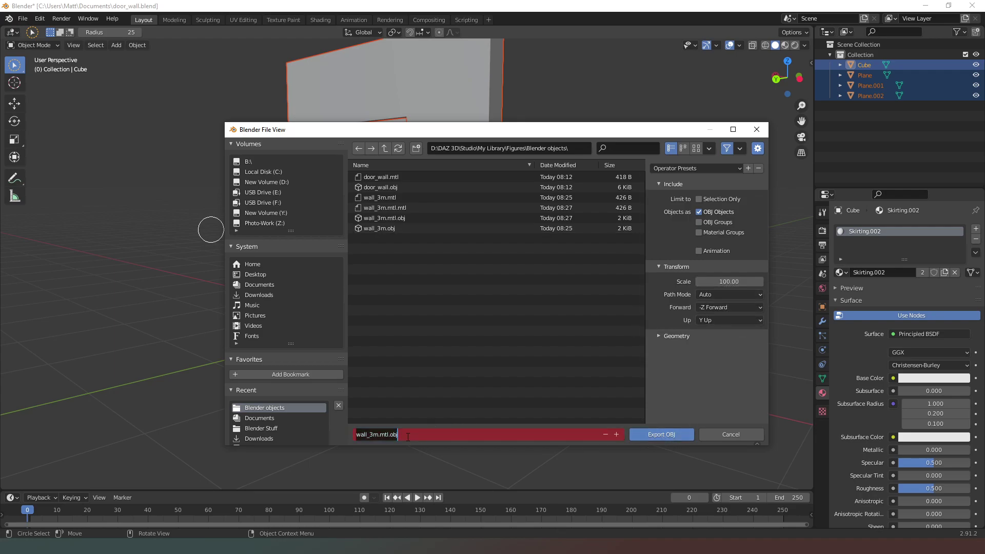
type("wal")
type("l_window_3m")
left_click(661, 435)
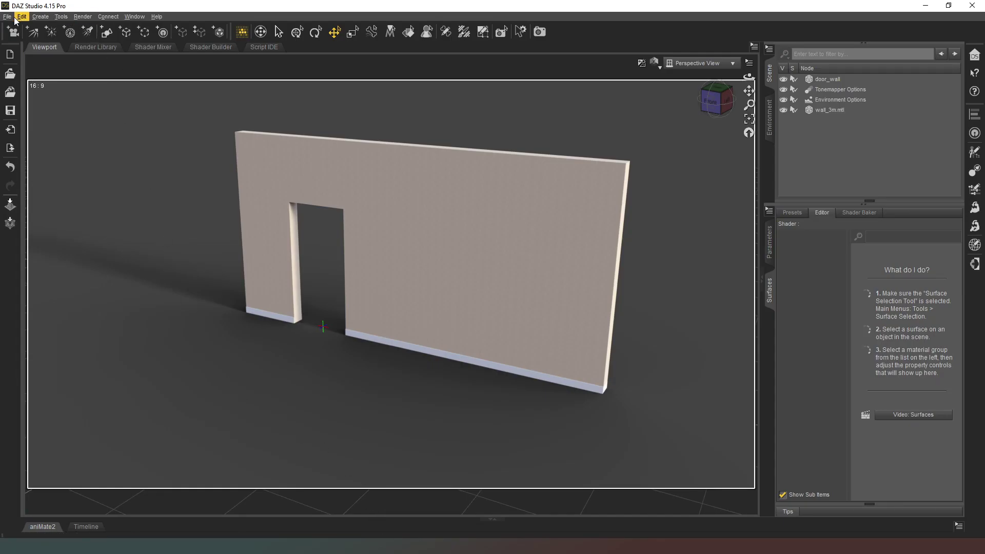
Switch to DAZ Studio and import the wall_window_3m OBJ file with the Custom preset at 100% scale.
left_click(8, 17)
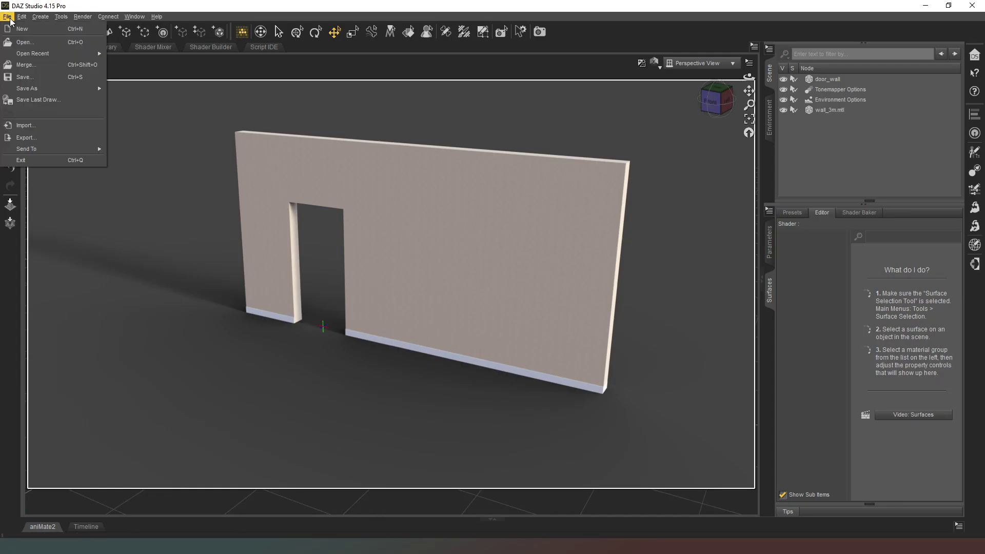
left_click(26, 125)
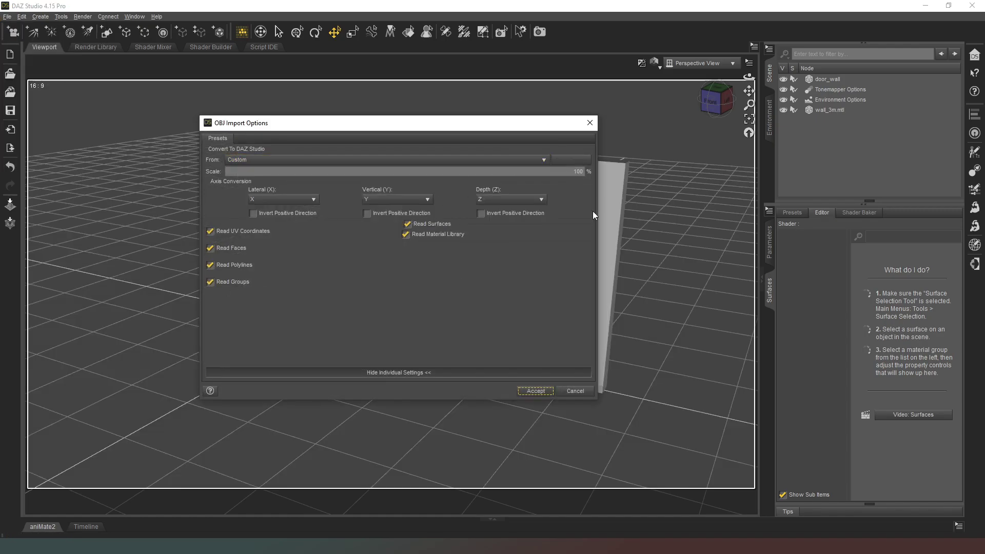
left_click(541, 390)
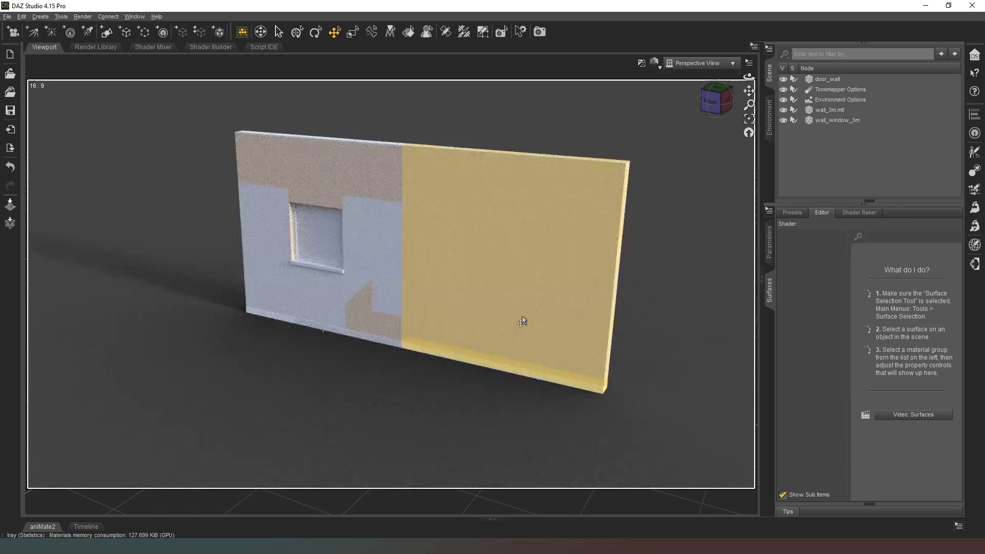
Select the wall_window_3m object and display its transform parameters.
left_click(837, 120)
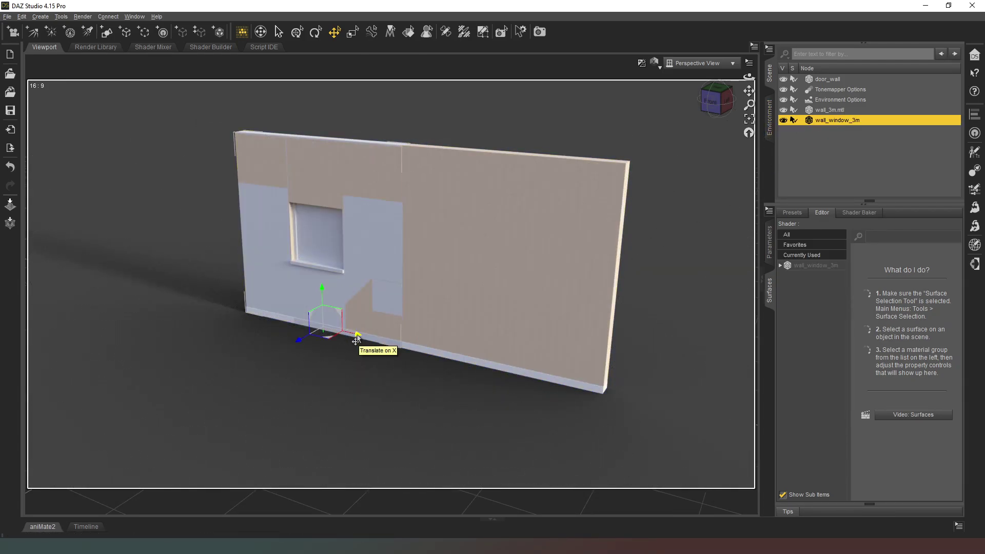
left_click(768, 242)
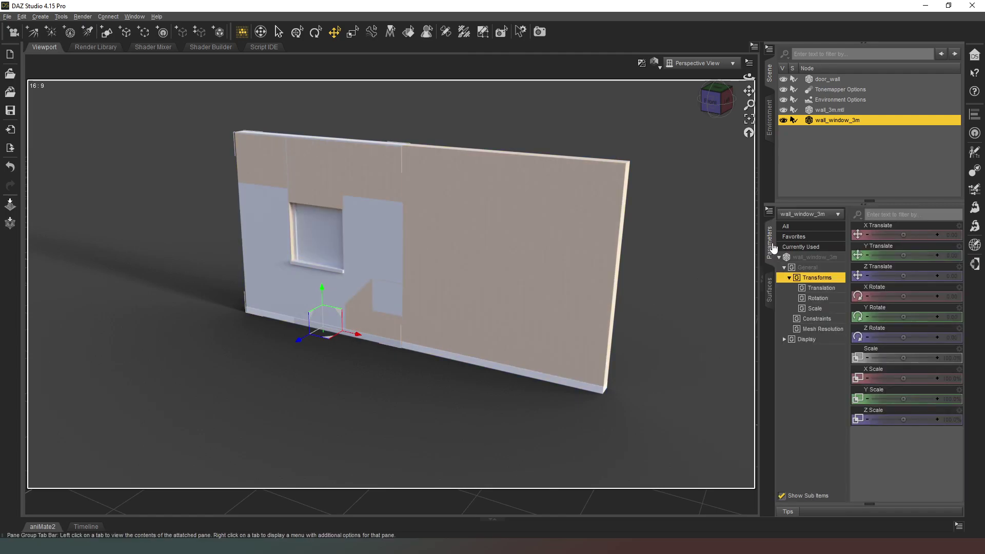
left_click(952, 256)
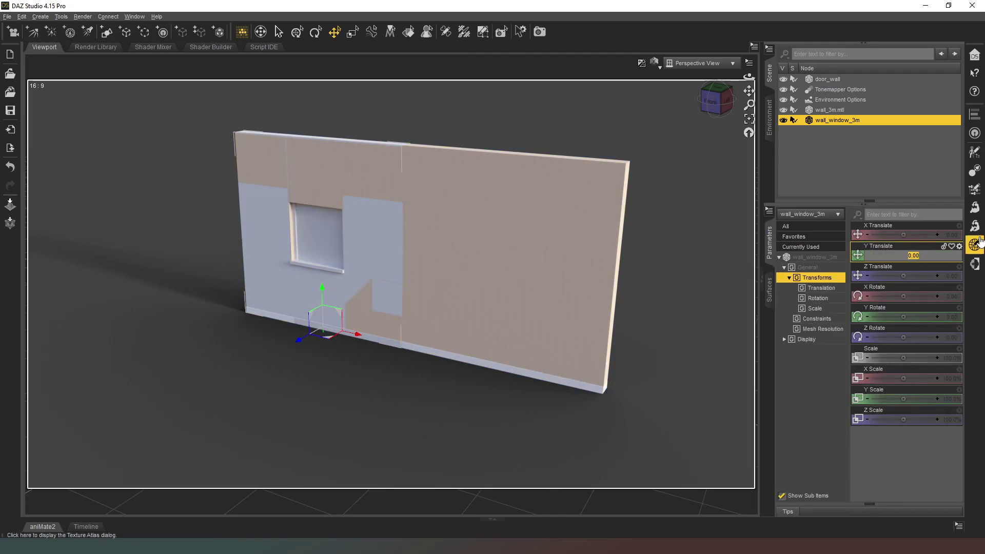
type("-3")
key("Return")
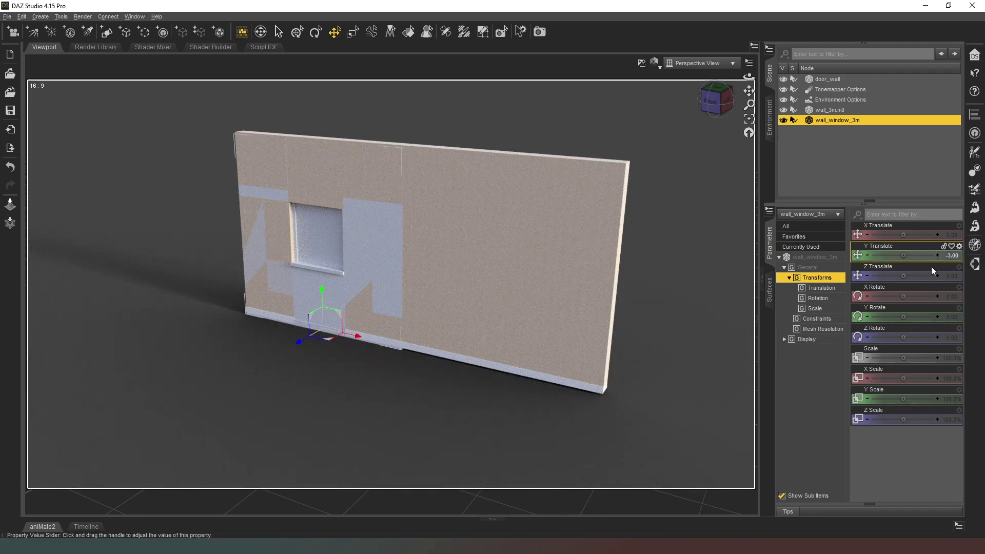
left_click(952, 256)
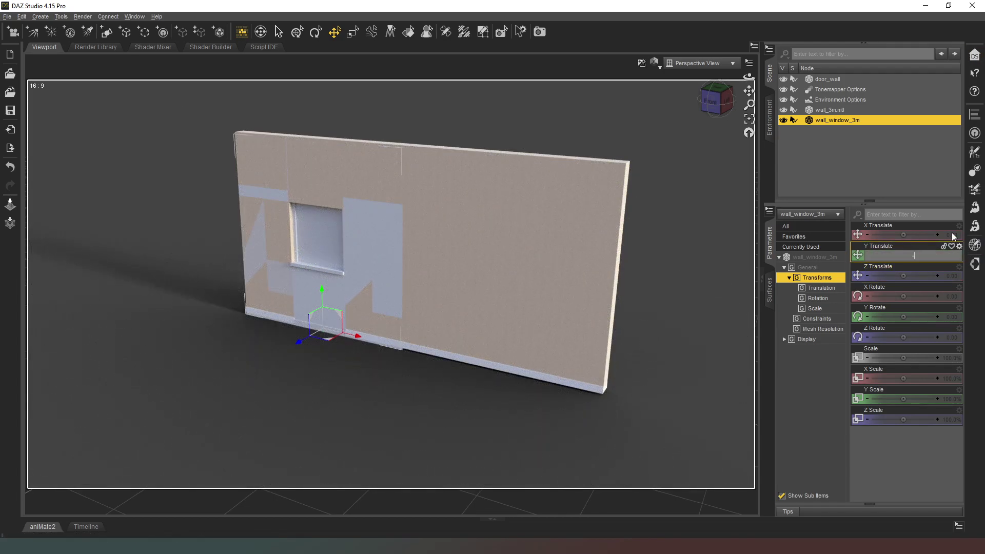
type("-300")
key("Return")
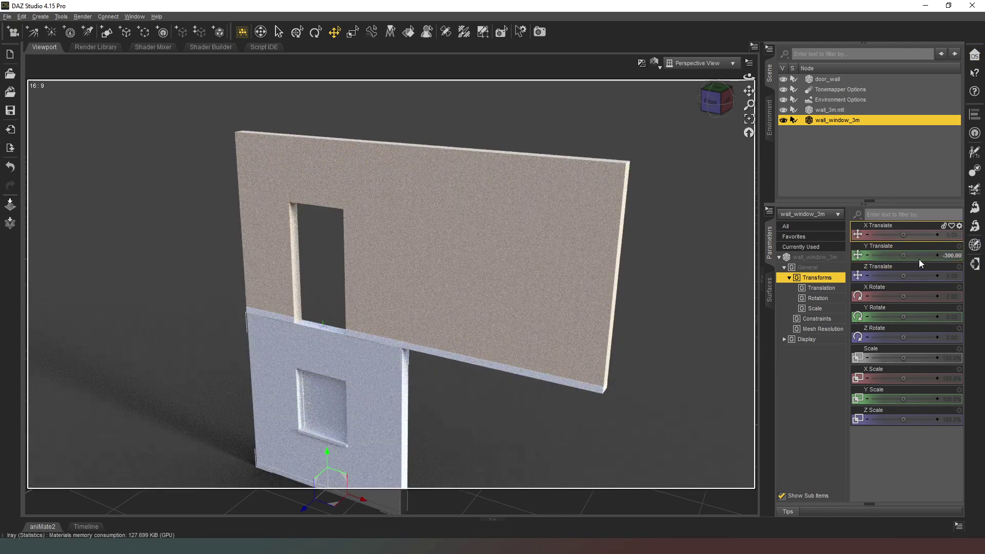
left_click(952, 256)
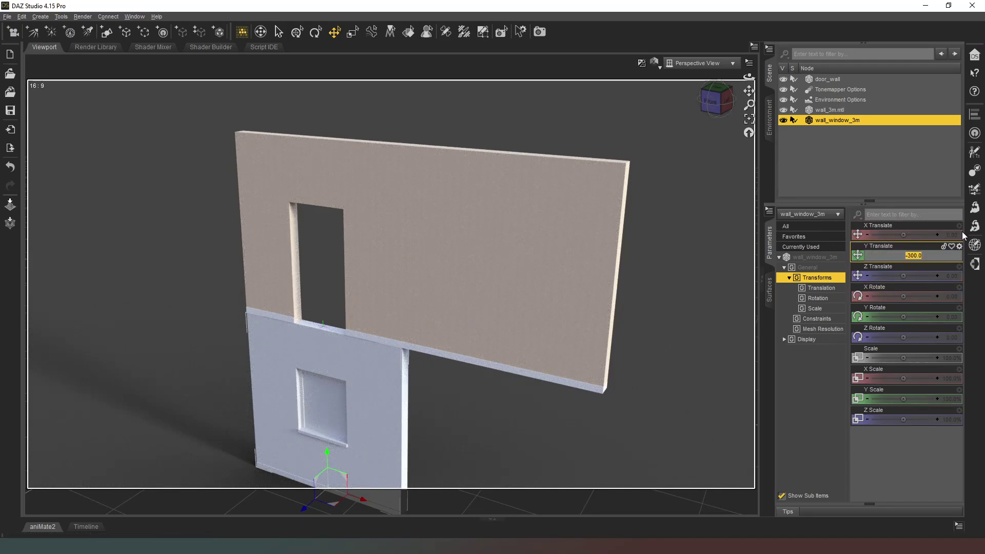
type("0")
key("Return")
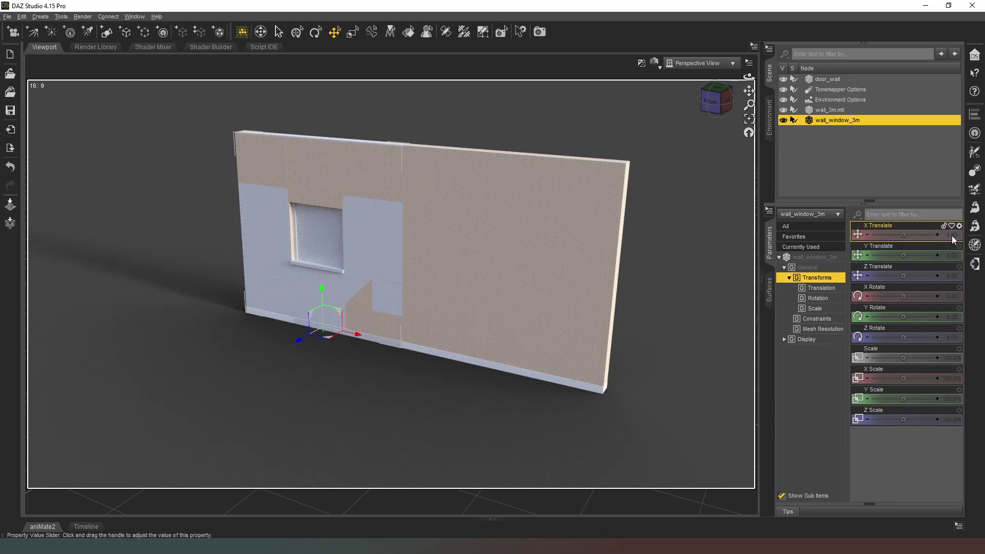
Set the X Translate of wall_window_3m to -300 so it sits beside the door wall.
left_click(952, 232)
type("-300")
key("Return")
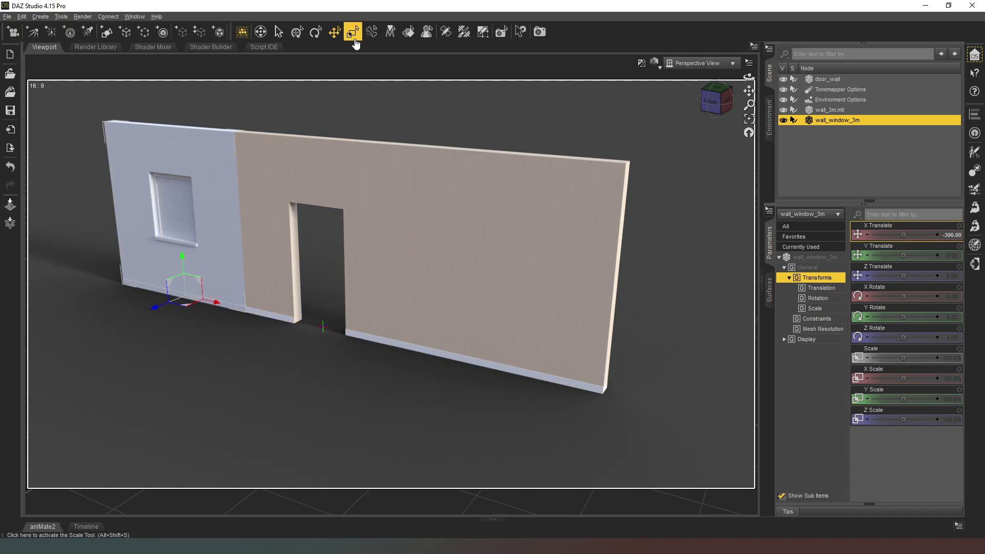
Copy the door wall's Skirting surface and paste it onto the Skirting.002 surface of wall_window_3m.
left_click(408, 32)
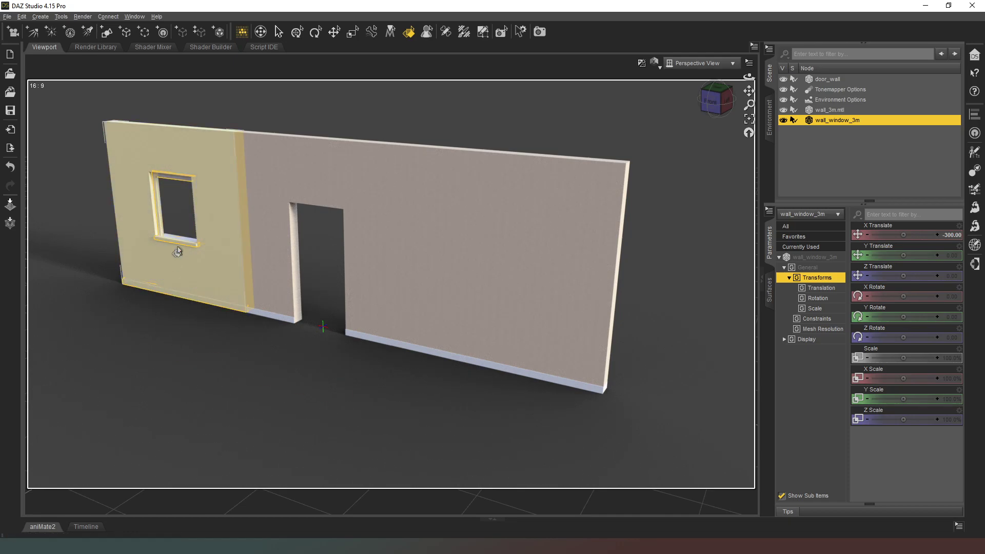
left_click(274, 319)
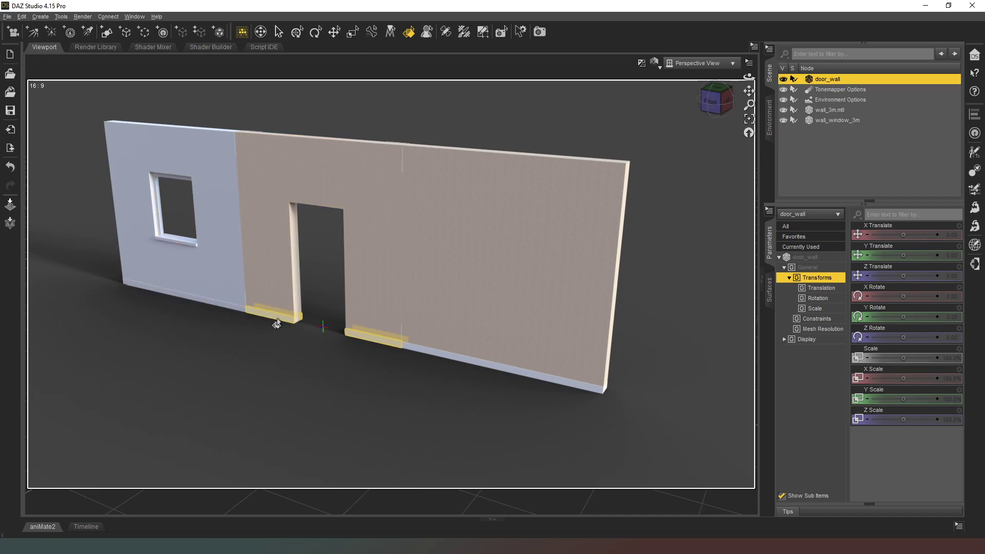
left_click(770, 290)
right_click(810, 276)
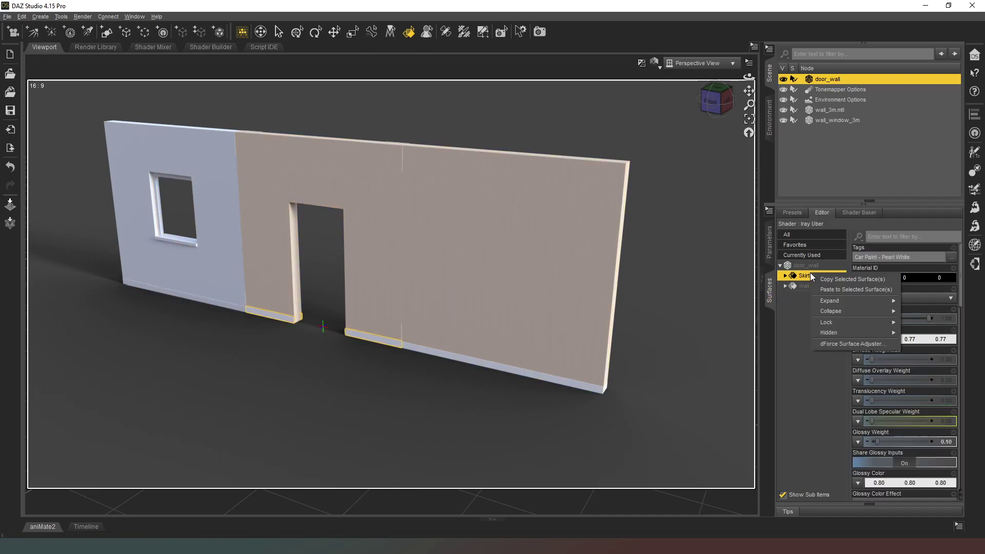
left_click(844, 280)
left_click(234, 310)
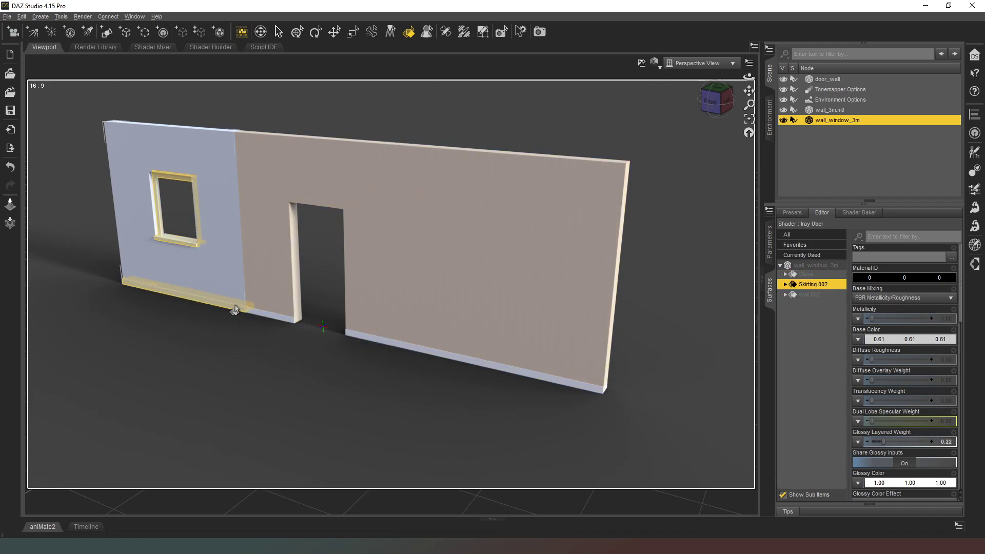
right_click(826, 287)
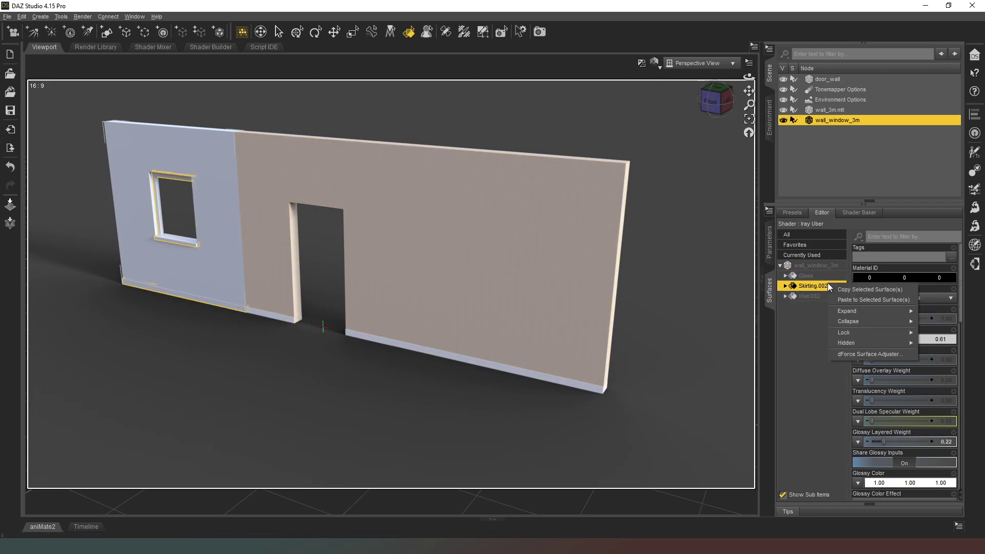
left_click(849, 299)
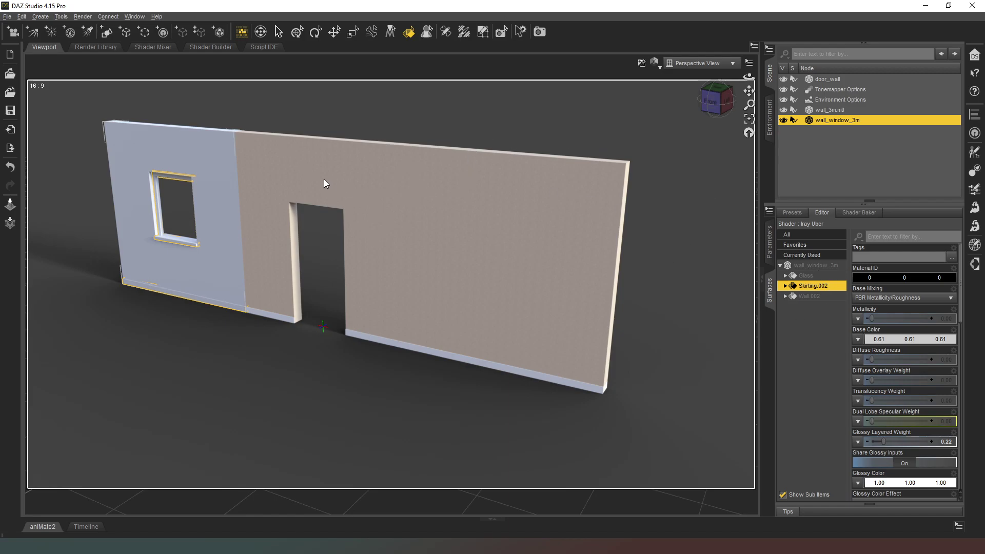
Copy the door wall's Wall surface onto the Wall.002 surface of wall_window_3m, and deselect everything.
left_click(303, 183)
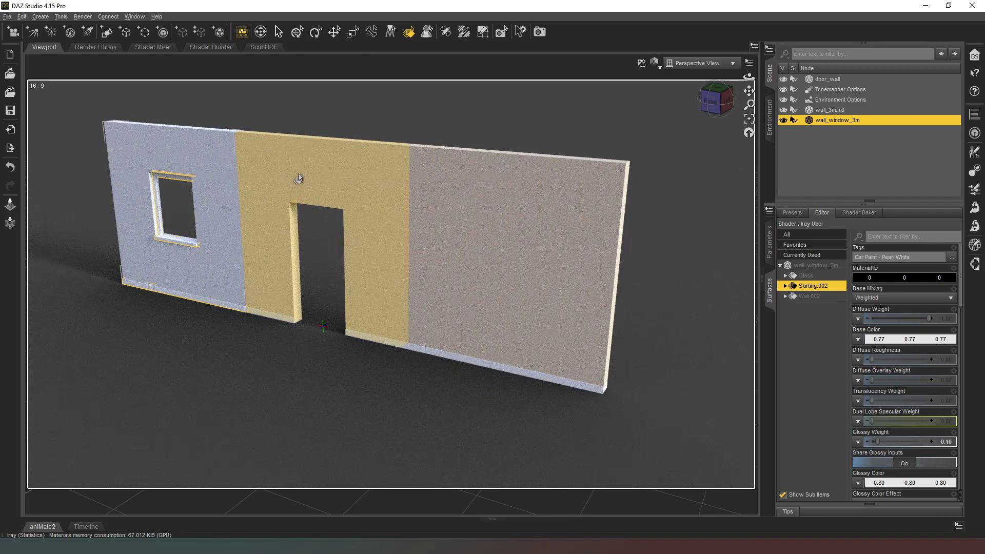
right_click(810, 286)
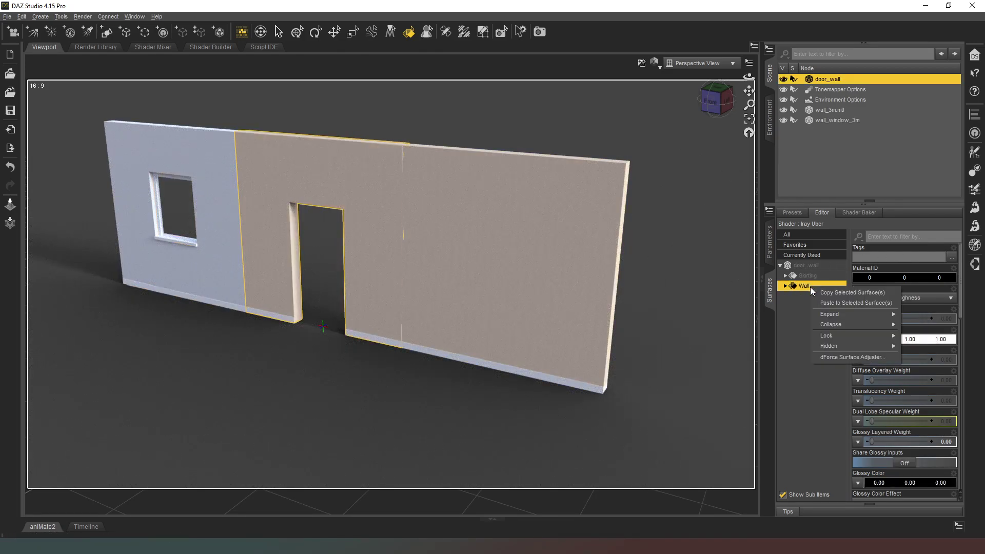
left_click(826, 292)
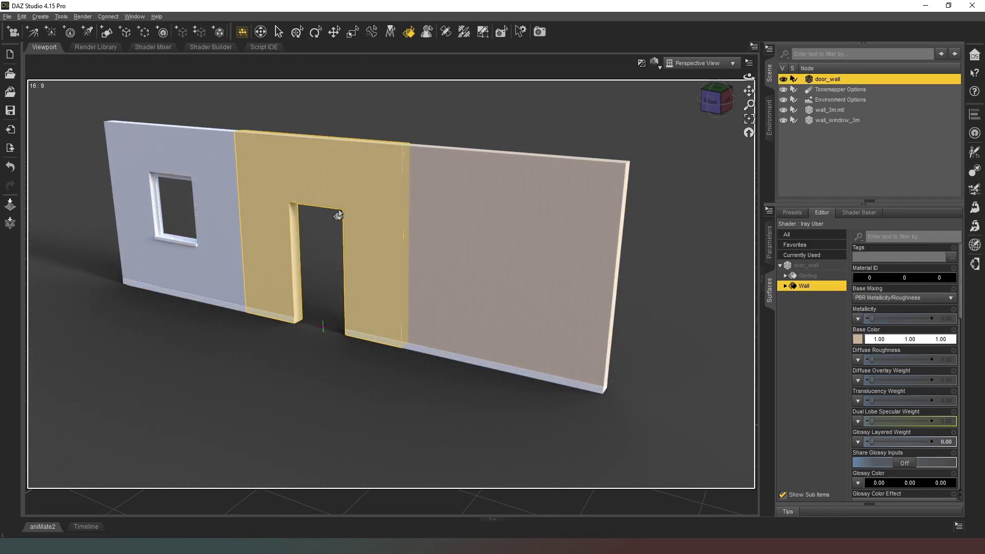
left_click(207, 152)
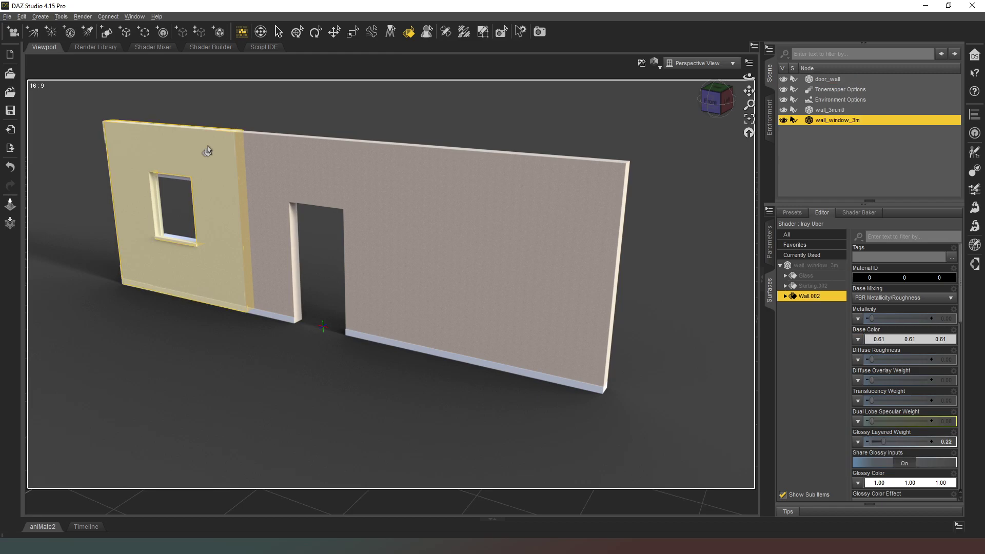
right_click(808, 300)
left_click(831, 317)
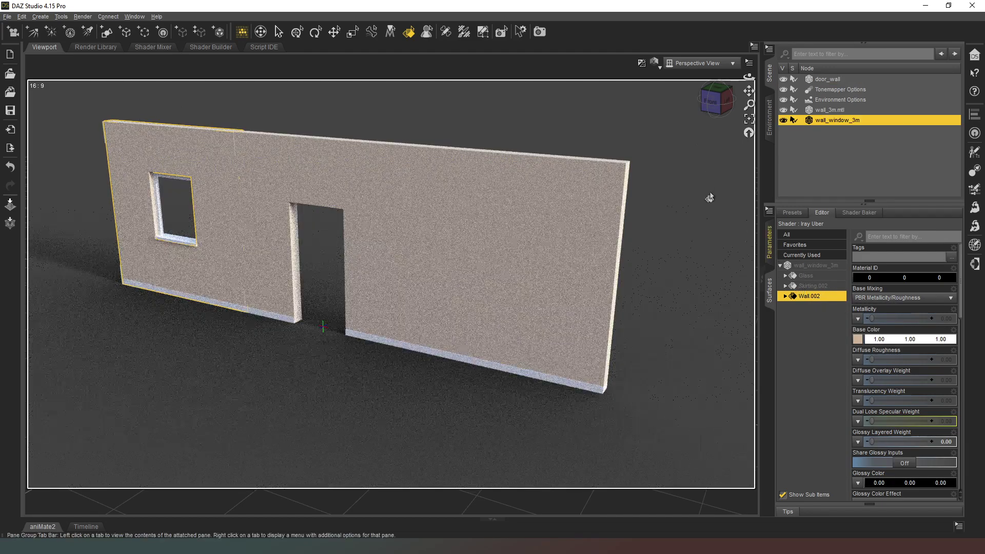
left_click(619, 105)
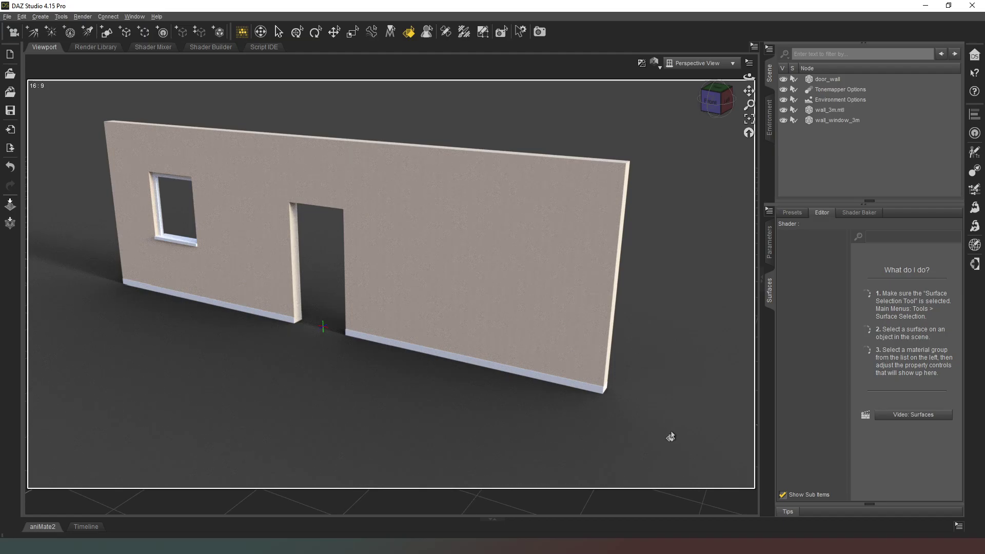